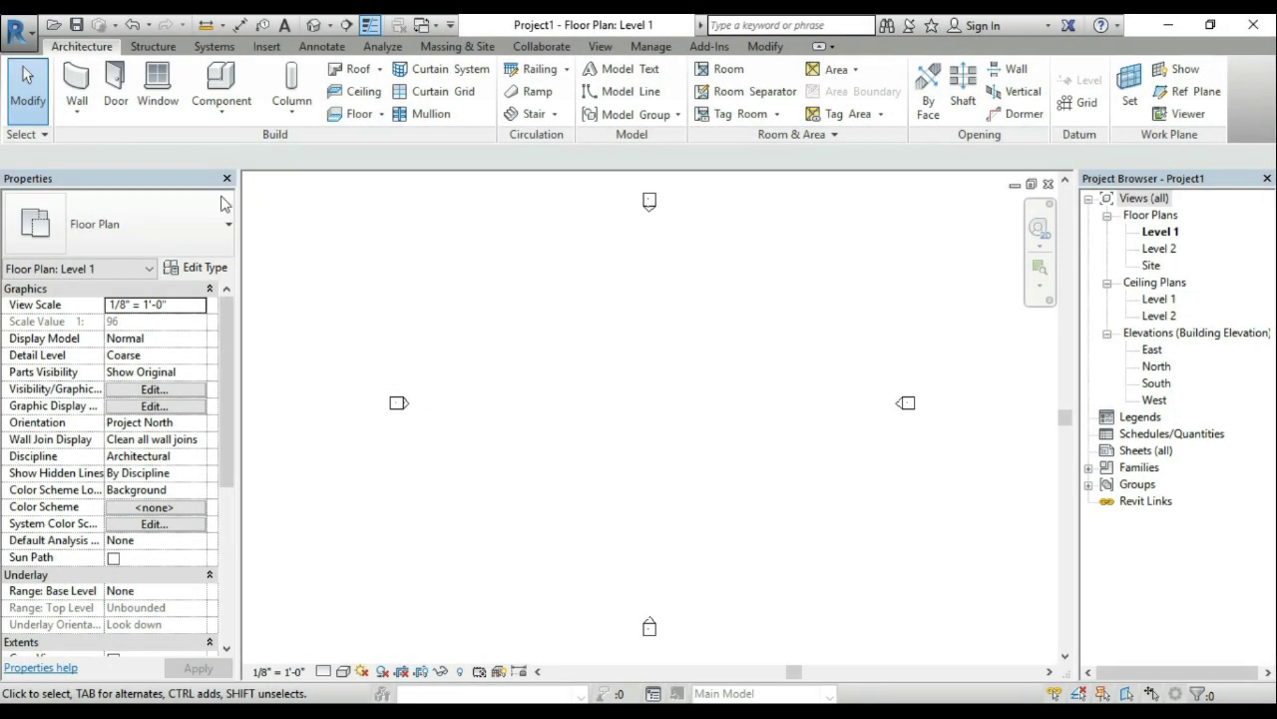
Step: Draw a 14'-6" by 16'-0" rectangle of Generic - 8" walls on Level 1
{"action": "left_click", "coordinate": [91, 118]}
{"action": "left_click", "coordinate": [111, 143]}
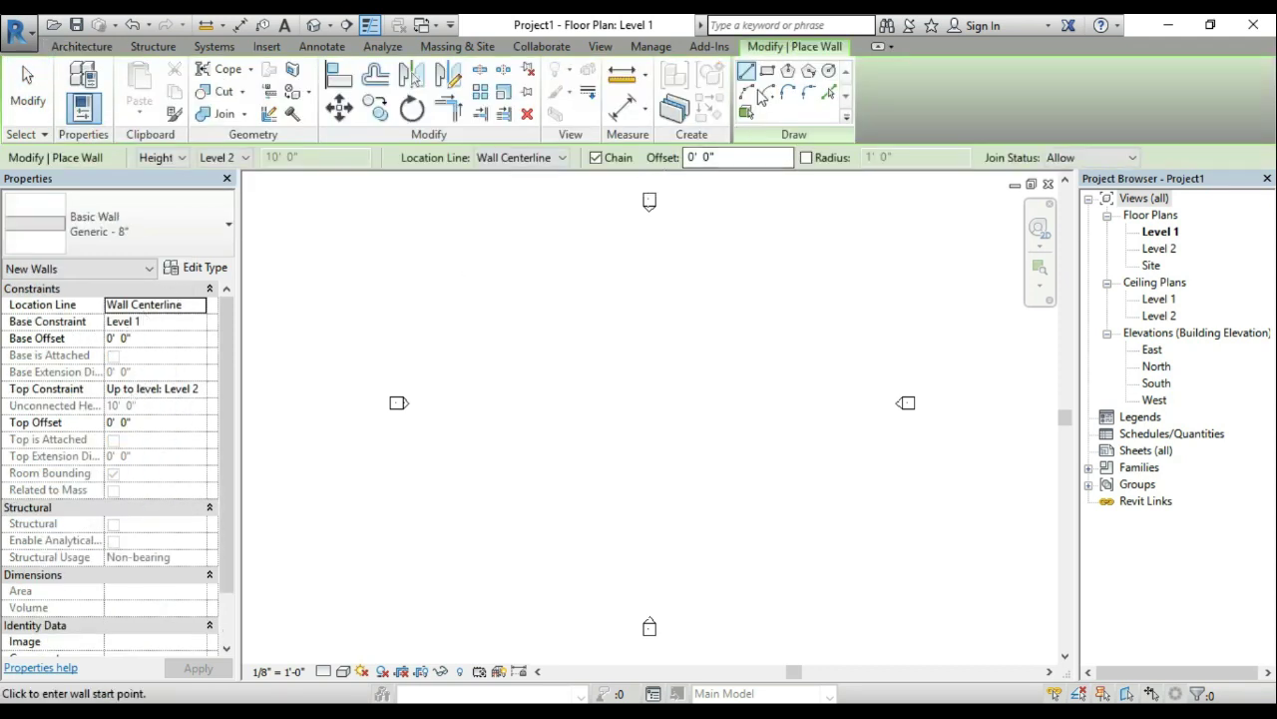
{"action": "left_click", "coordinate": [767, 70]}
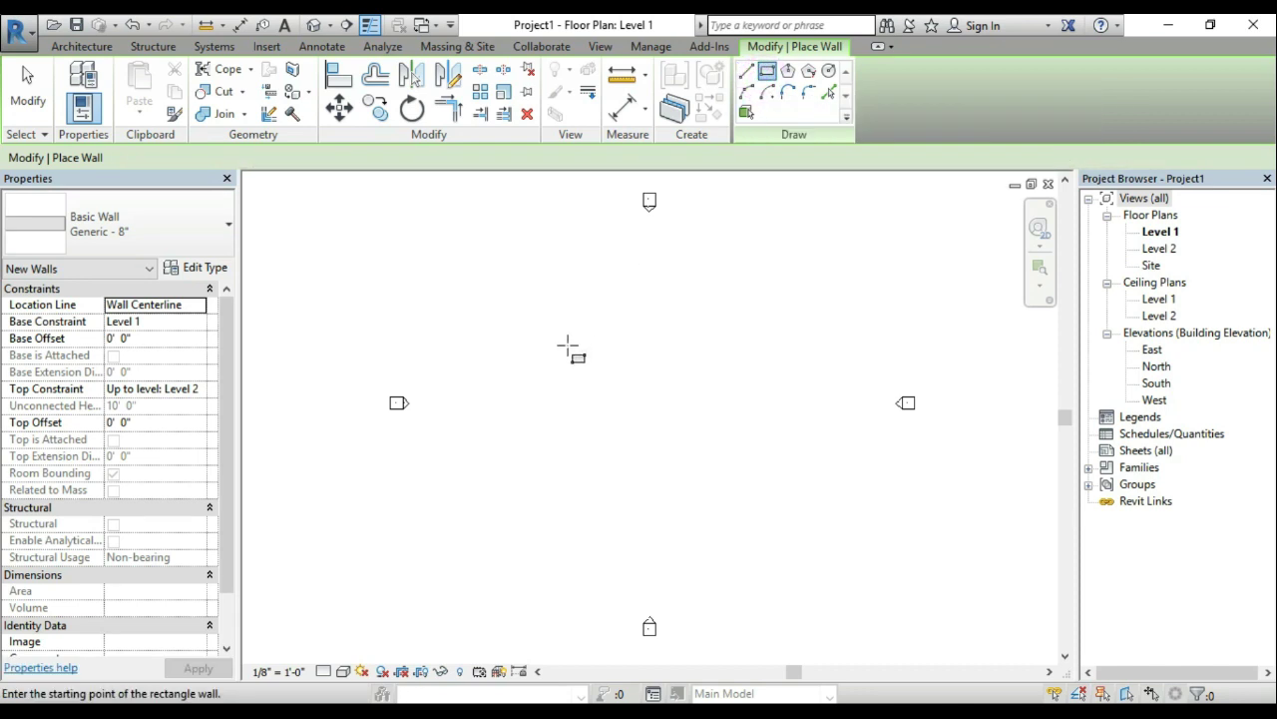
{"action": "scroll", "coordinate": [544, 374], "scroll_direction": "up", "scroll_amount": 2}
{"action": "left_click", "coordinate": [537, 380]}
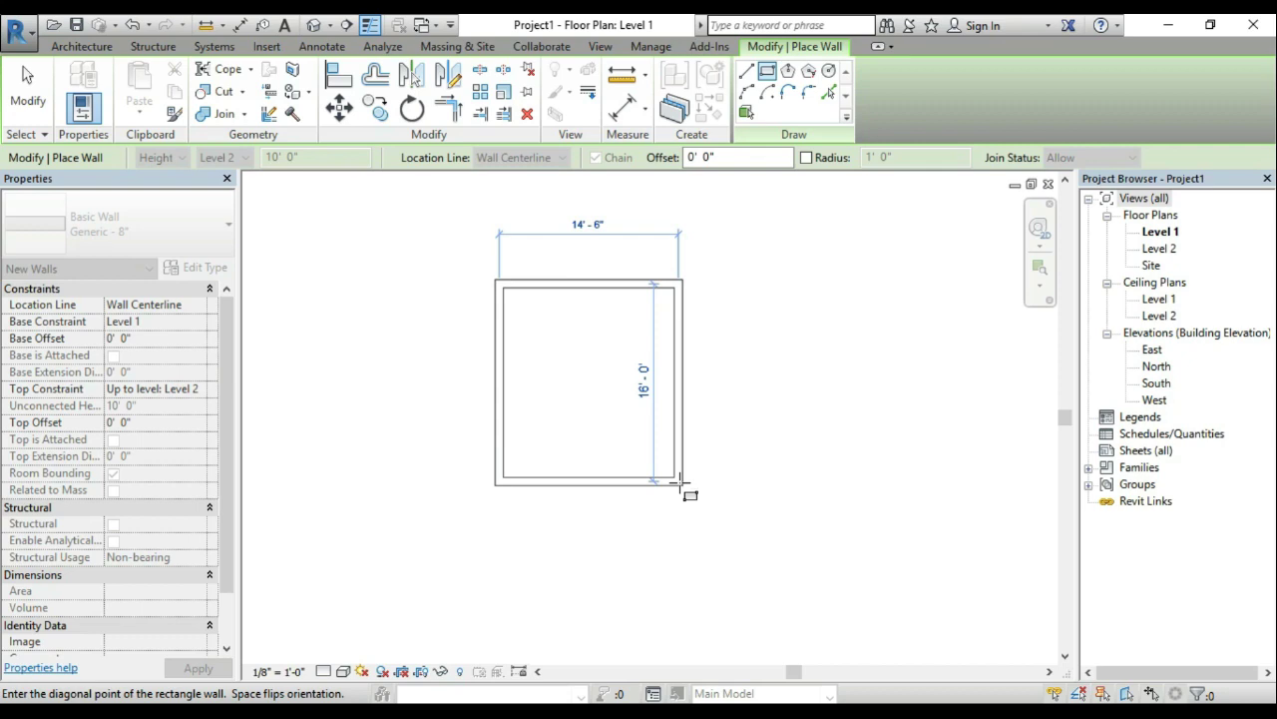
{"action": "left_click", "coordinate": [680, 483]}
{"action": "scroll", "coordinate": [688, 469], "scroll_direction": "down", "scroll_amount": 2}
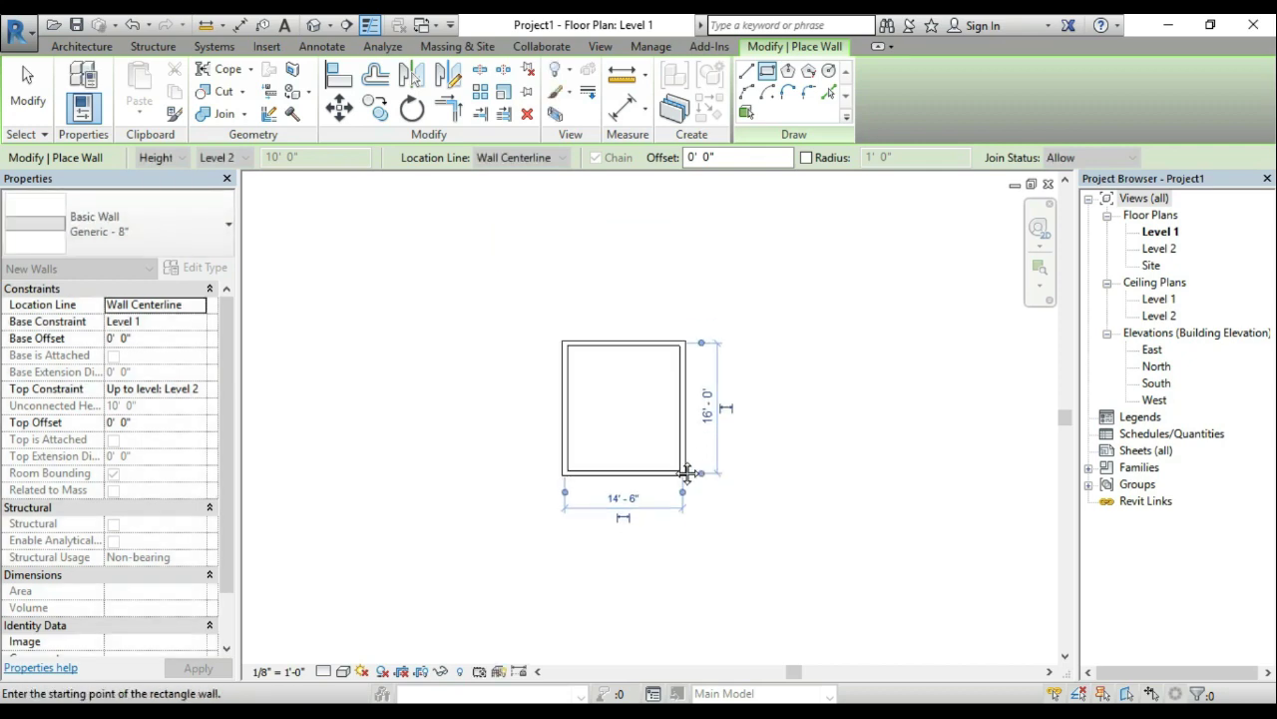
{"action": "key", "text": "Escape"}
{"action": "key", "text": "Escape"}
{"action": "scroll", "coordinate": [528, 464], "scroll_direction": "up", "scroll_amount": 1}
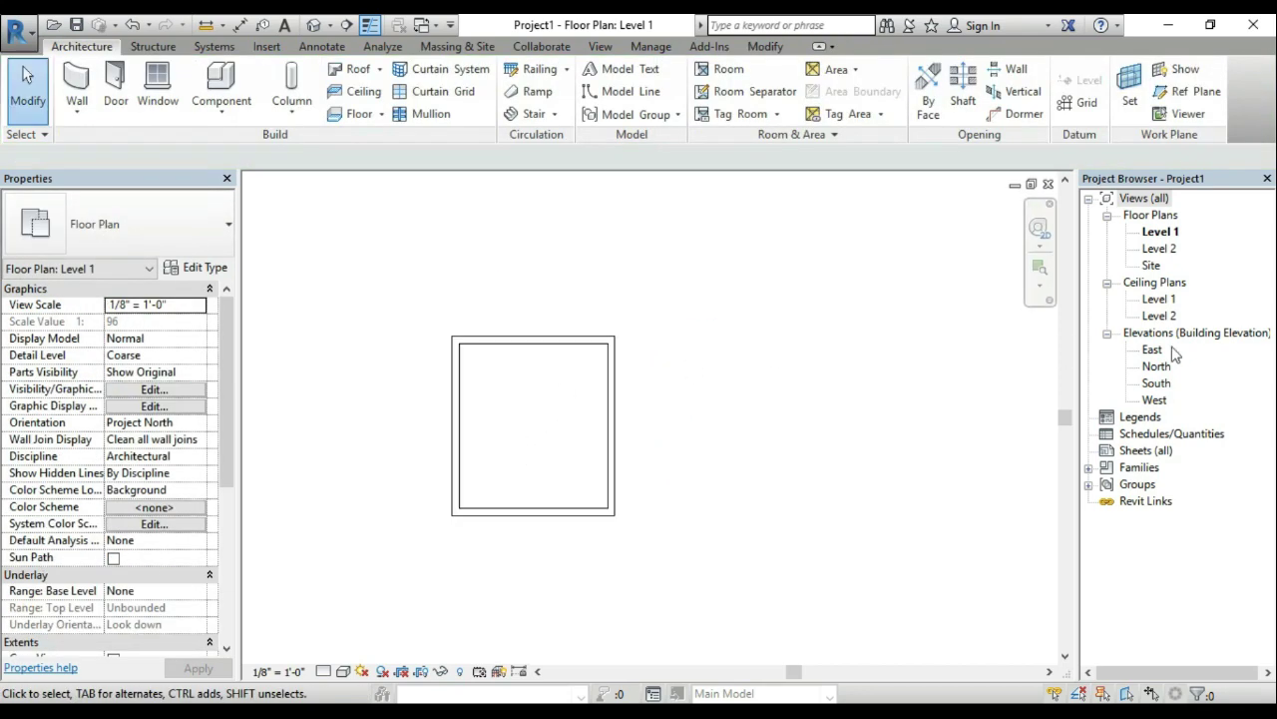
Step: Open the South elevation and zoom and pan to see the walls between Level 1 and Level 2
{"action": "double_click", "coordinate": [1160, 383]}
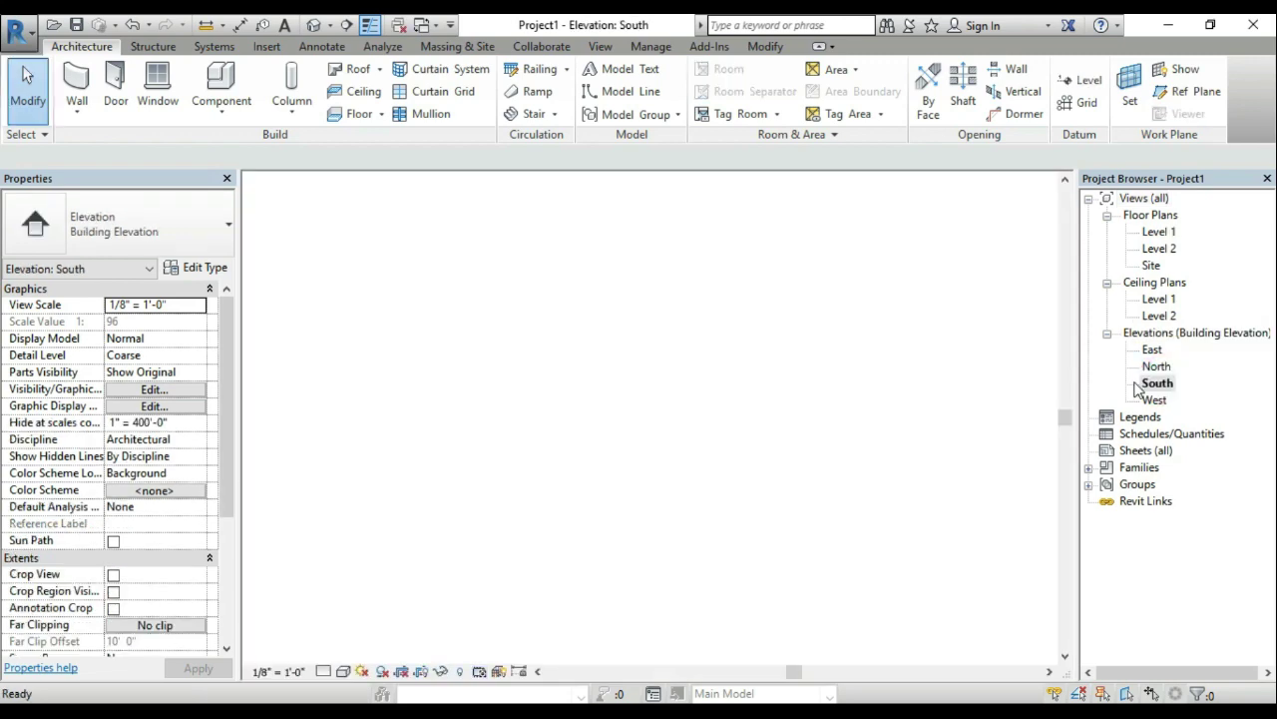
{"action": "scroll", "coordinate": [988, 439], "scroll_direction": "up", "scroll_amount": 4}
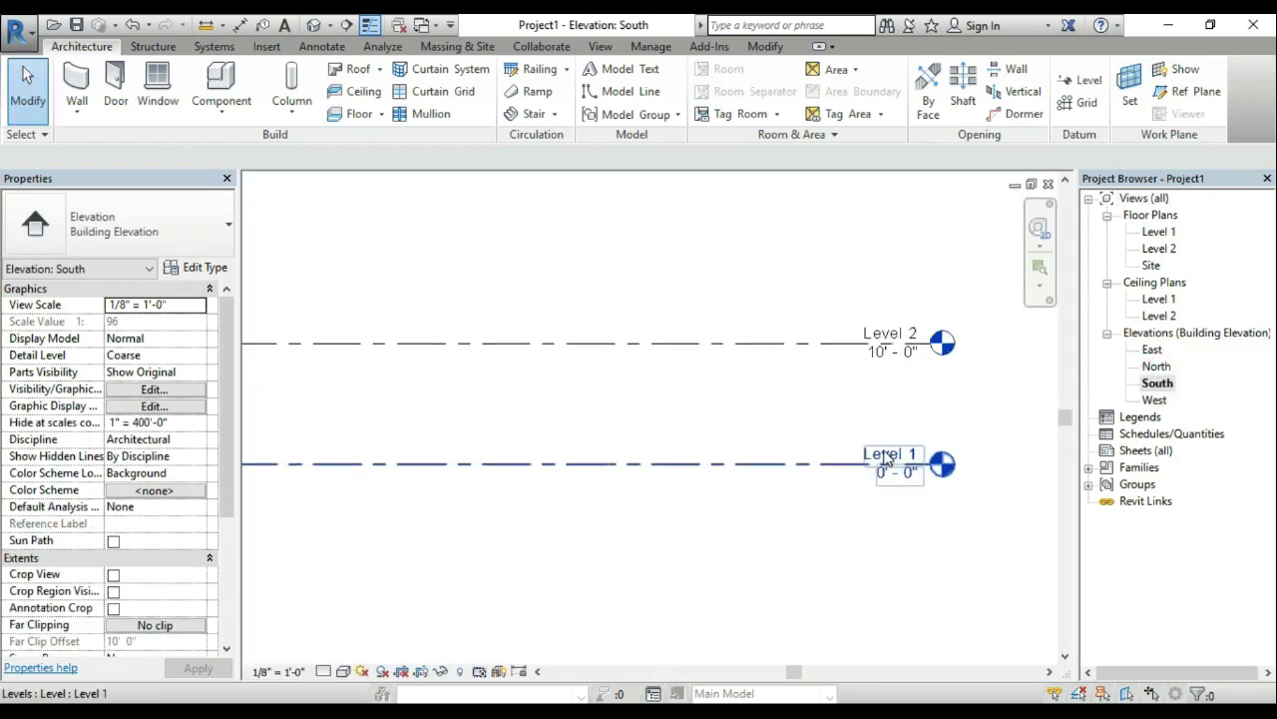
{"action": "scroll", "coordinate": [799, 414], "scroll_direction": "down", "scroll_amount": 2}
{"action": "scroll", "coordinate": [607, 448], "scroll_direction": "down", "scroll_amount": 1}
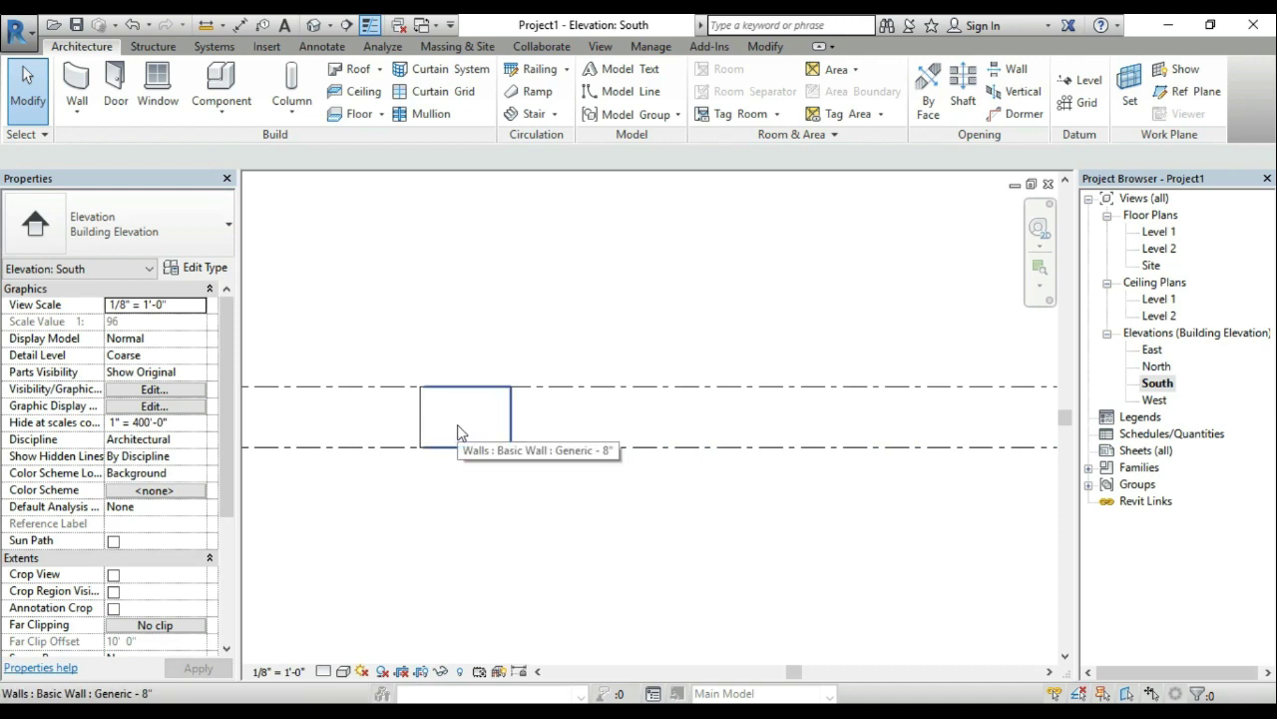
{"action": "scroll", "coordinate": [504, 439], "scroll_direction": "up", "scroll_amount": 1}
{"action": "scroll", "coordinate": [516, 445], "scroll_direction": "up", "scroll_amount": 1}
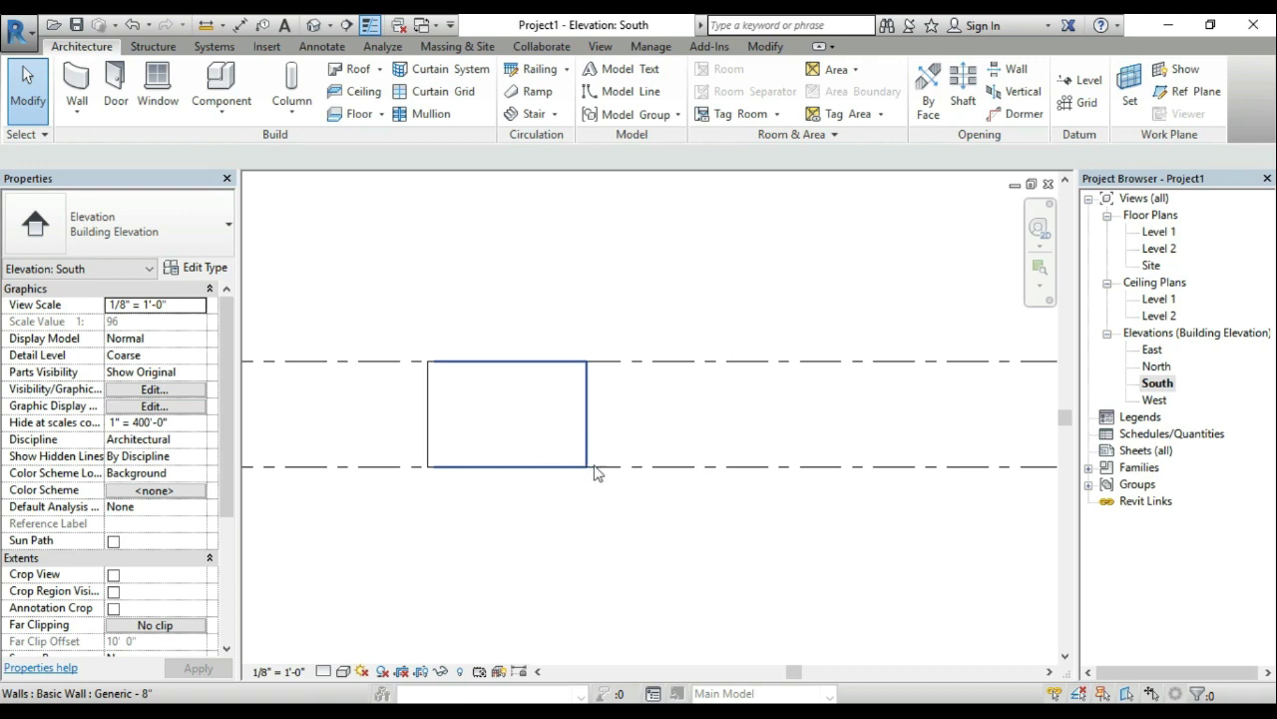
{"action": "middle_click_drag", "start_coordinate": [590, 470], "coordinate": [573, 473]}
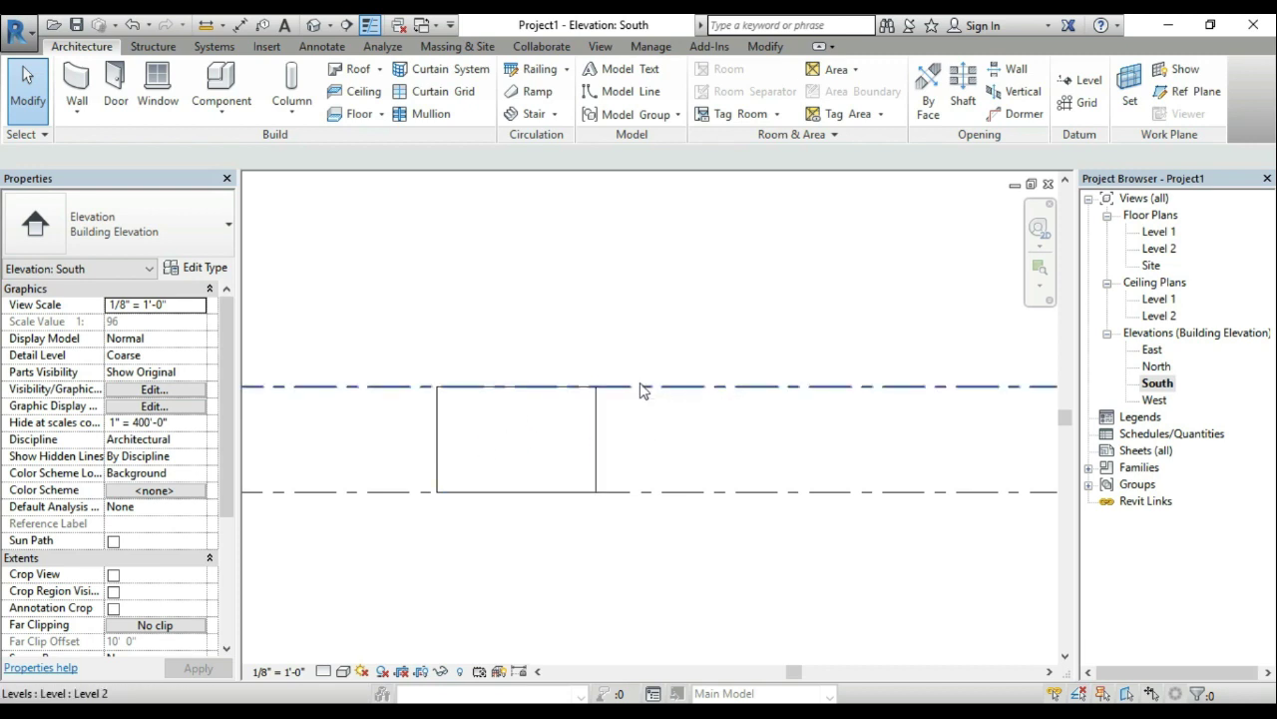
{"action": "middle_click_drag", "start_coordinate": [642, 389], "coordinate": [485, 433]}
{"action": "scroll", "coordinate": [420, 471], "scroll_direction": "down", "scroll_amount": 2}
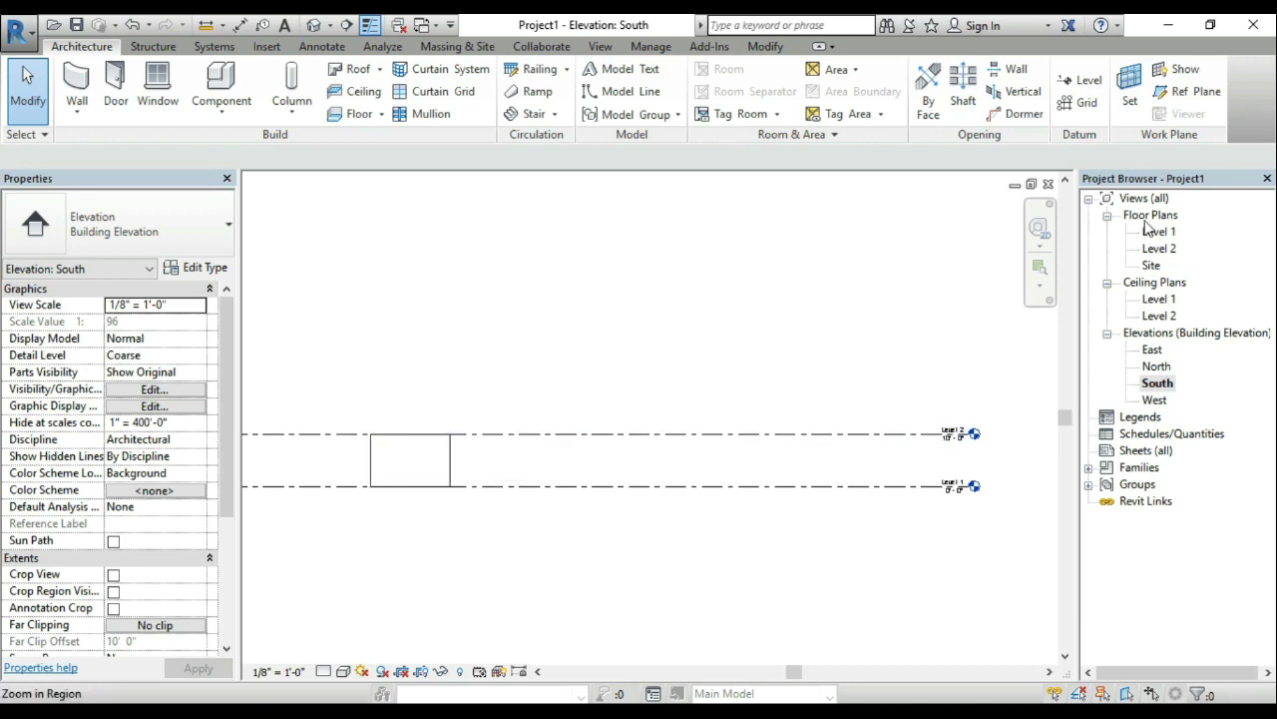
{"action": "double_click", "coordinate": [1158, 250]}
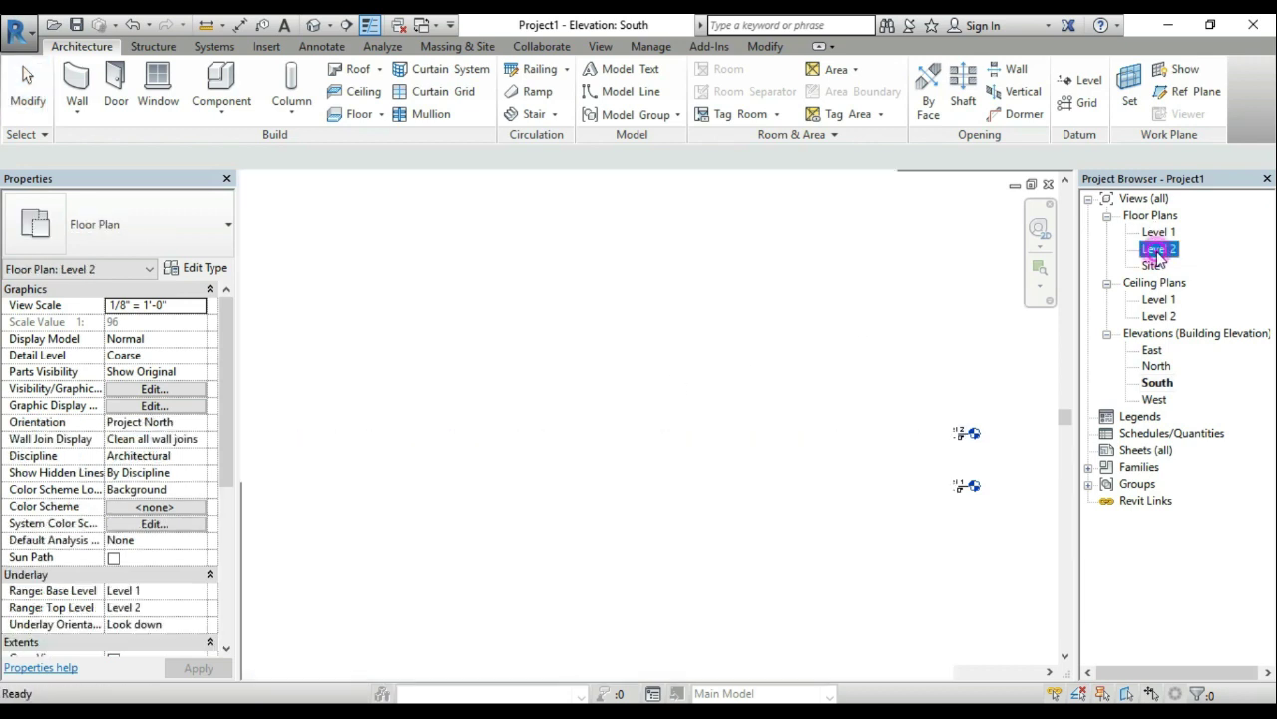
{"action": "scroll", "coordinate": [734, 384], "scroll_direction": "down", "scroll_amount": 2}
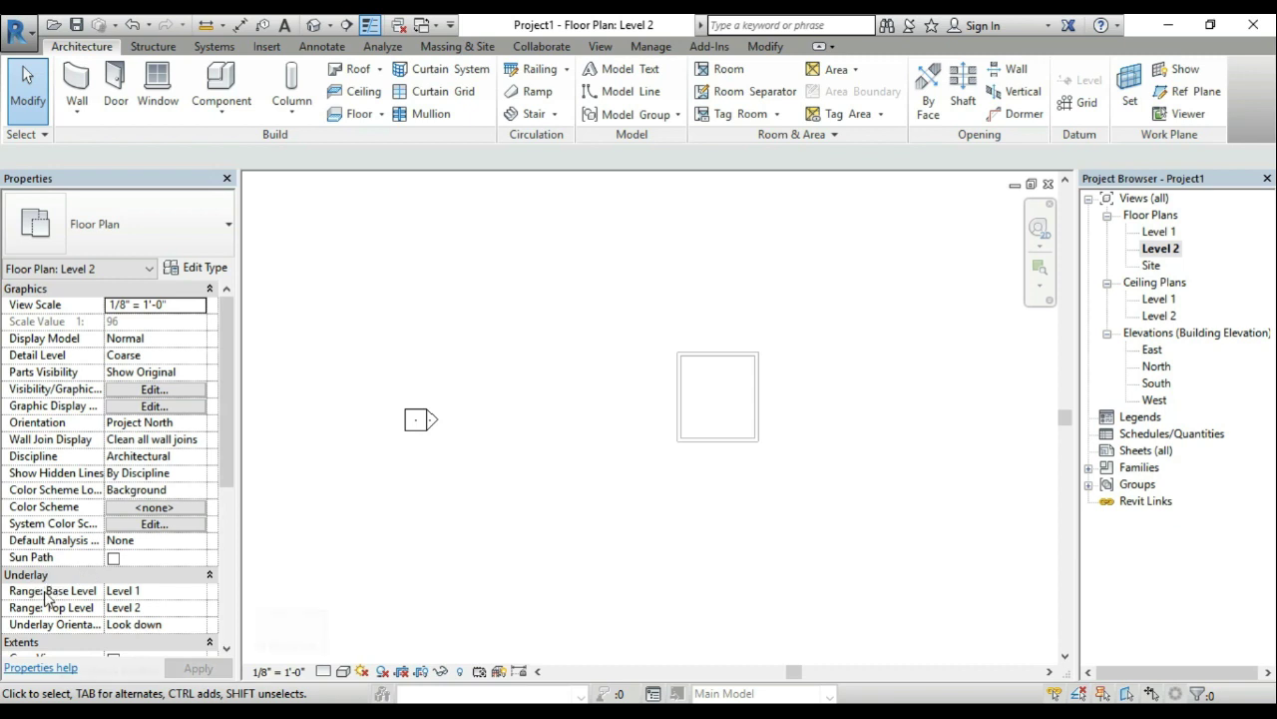
{"action": "left_click", "coordinate": [159, 590]}
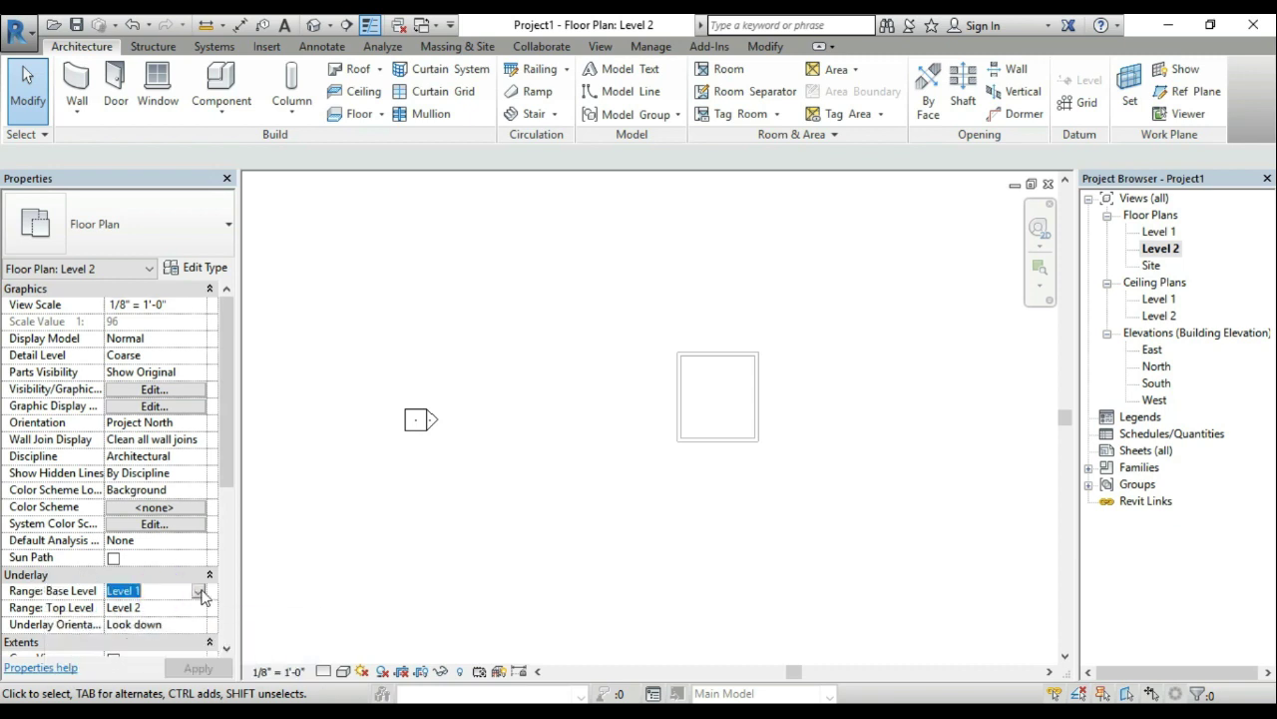
{"action": "left_click", "coordinate": [200, 592]}
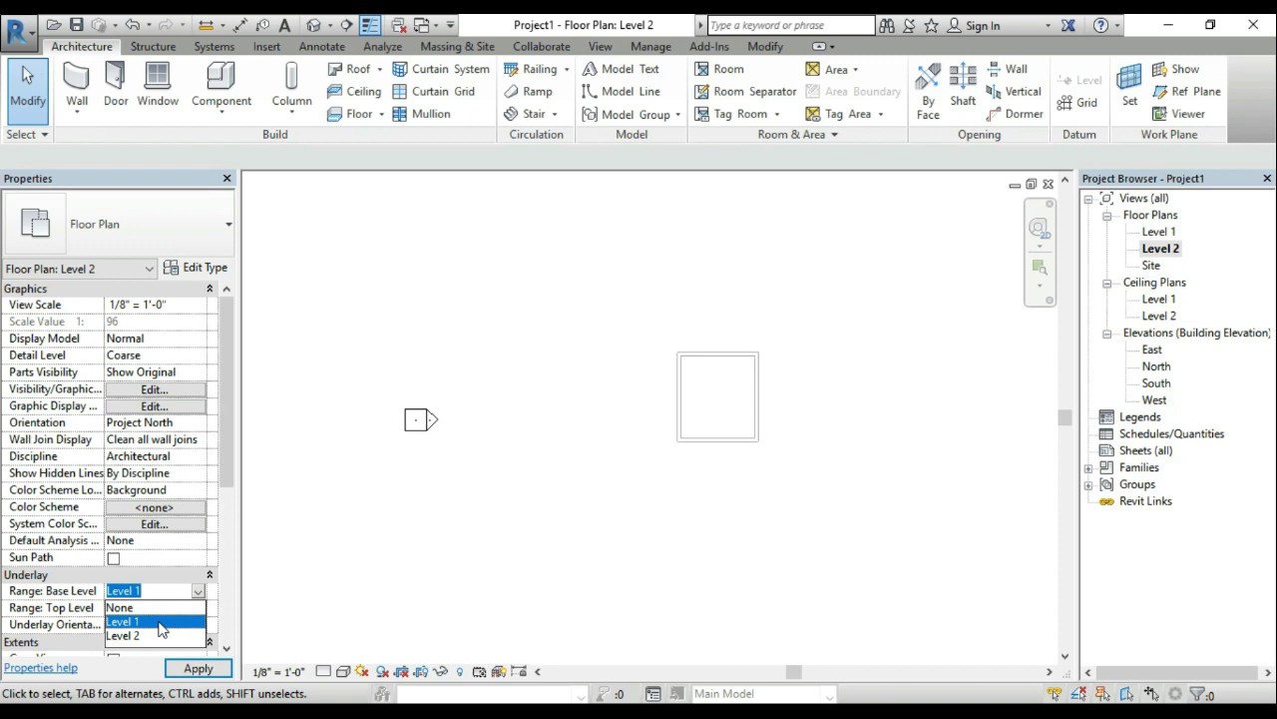
{"action": "left_click", "coordinate": [161, 624]}
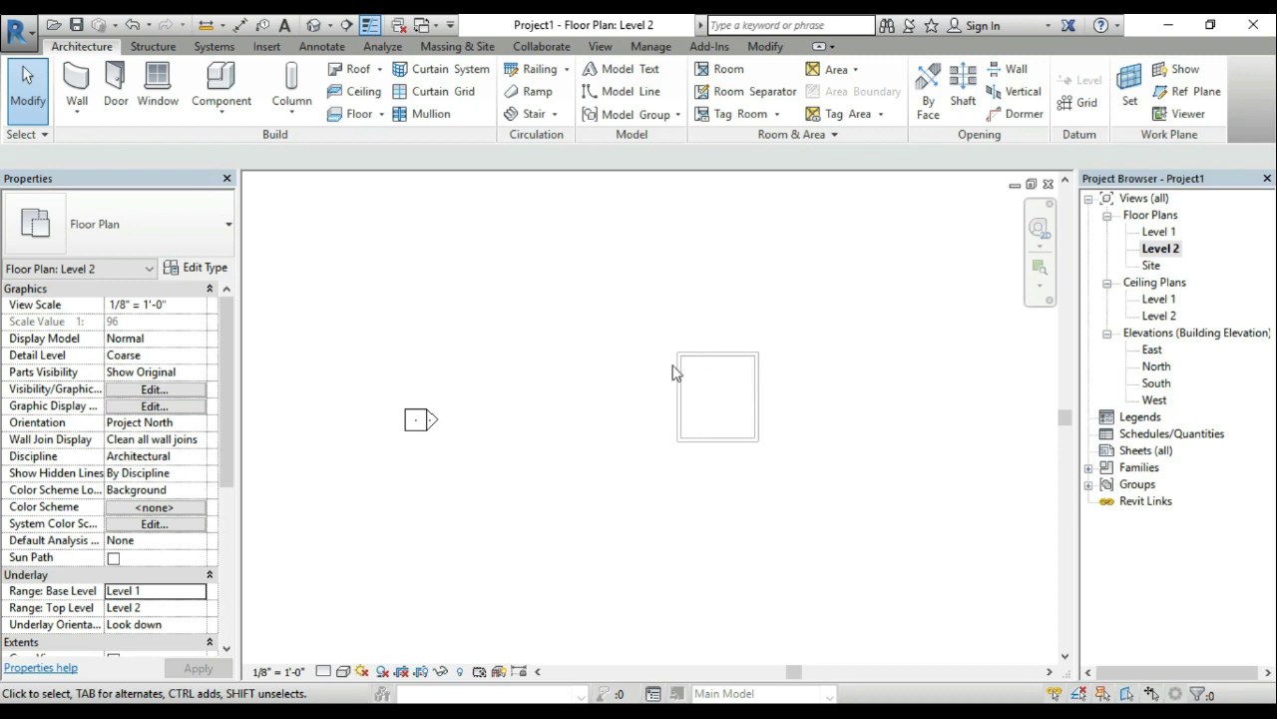
{"action": "scroll", "coordinate": [733, 375], "scroll_direction": "up", "scroll_amount": 2}
{"action": "scroll", "coordinate": [721, 381], "scroll_direction": "up", "scroll_amount": 2}
{"action": "scroll", "coordinate": [698, 387], "scroll_direction": "up", "scroll_amount": 1}
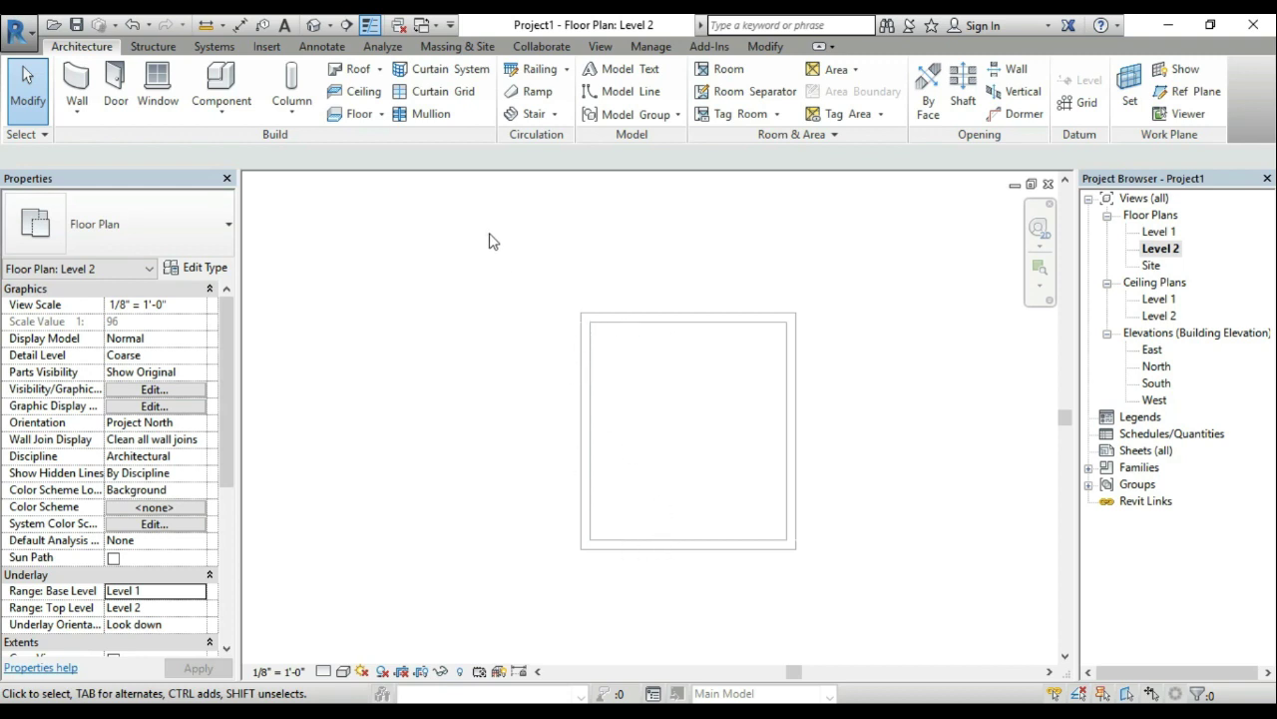
Step: Start a Roof by Footprint and duplicate the roof type as Basic Roof Generic - 4"
{"action": "left_click", "coordinate": [379, 72]}
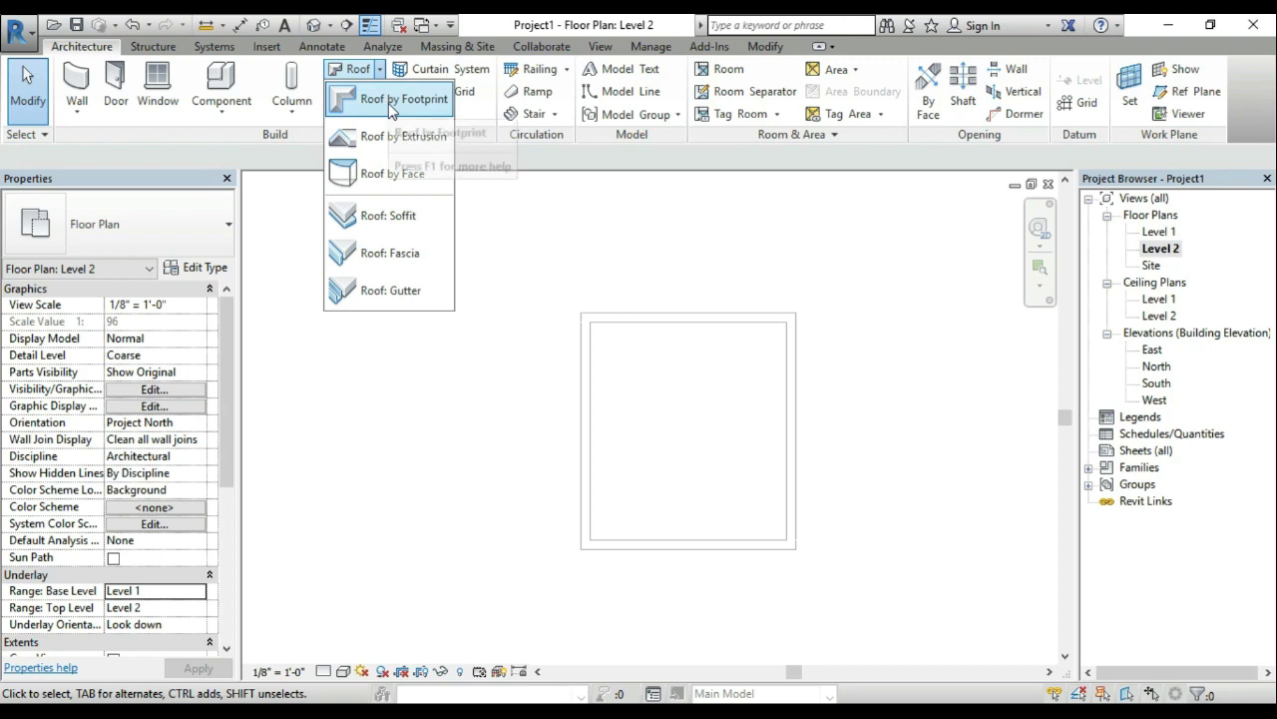
{"action": "left_click", "coordinate": [388, 99]}
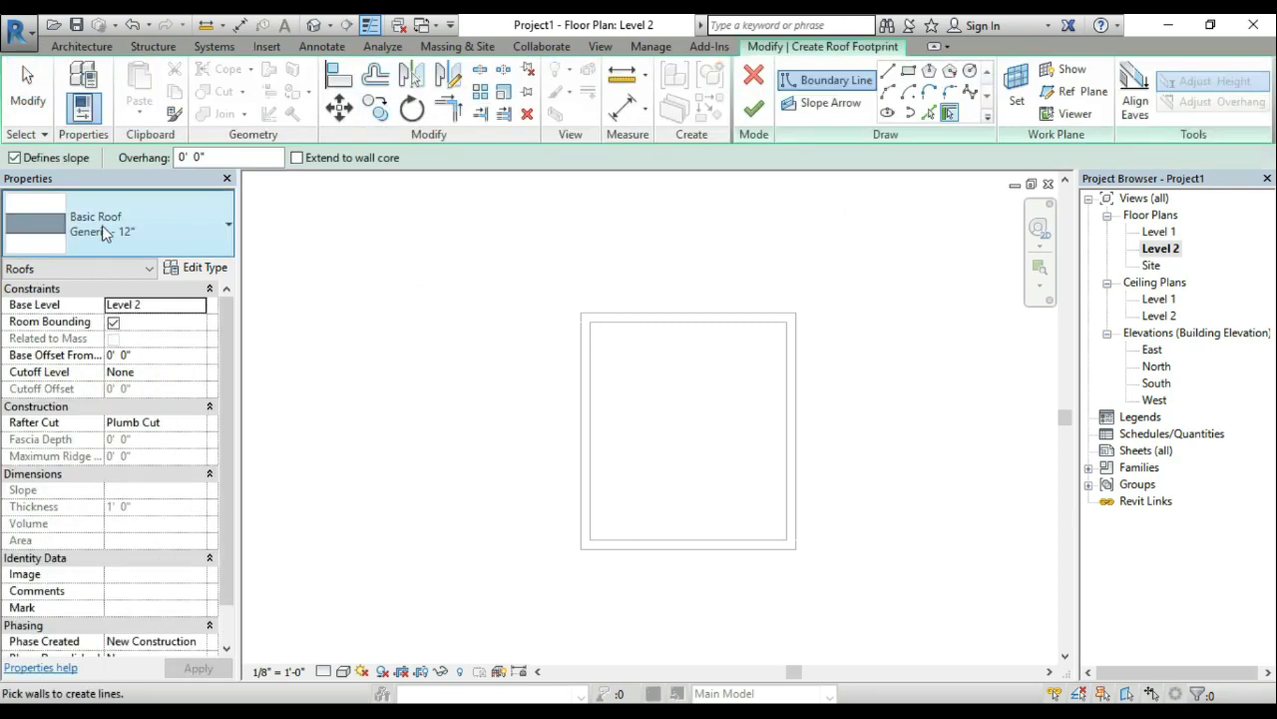
{"action": "left_click", "coordinate": [195, 270]}
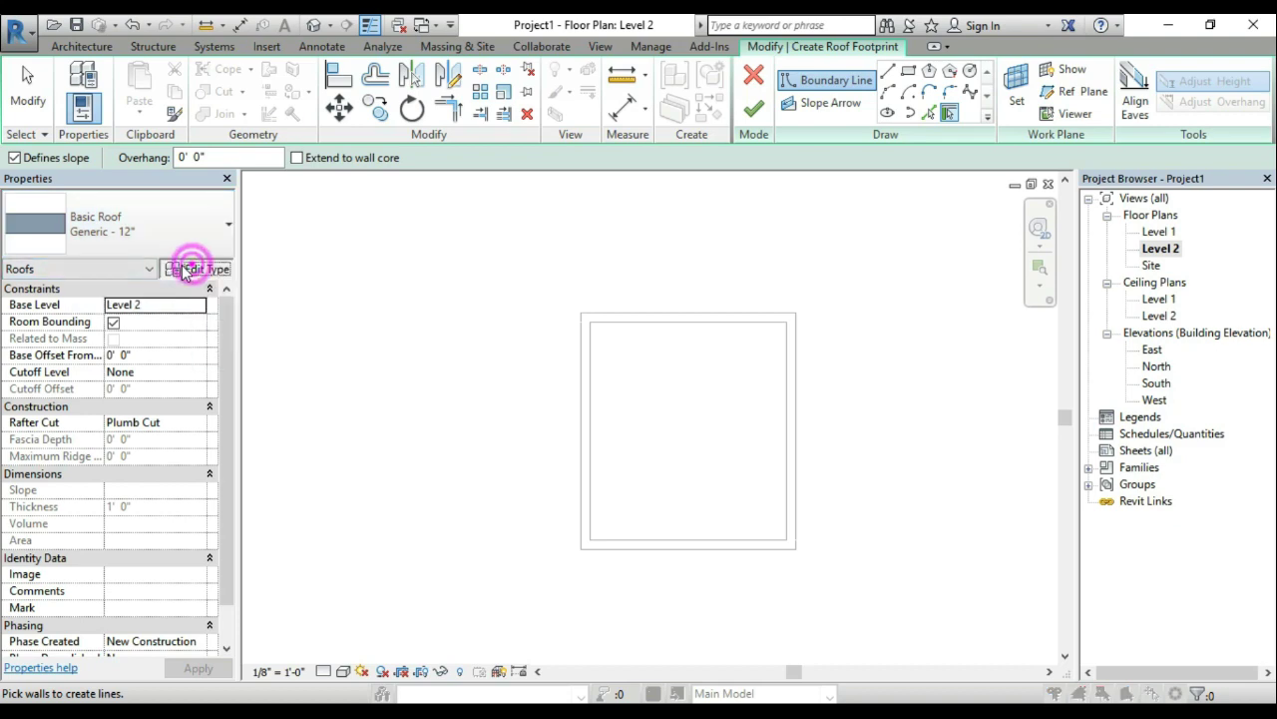
{"action": "left_click", "coordinate": [798, 160]}
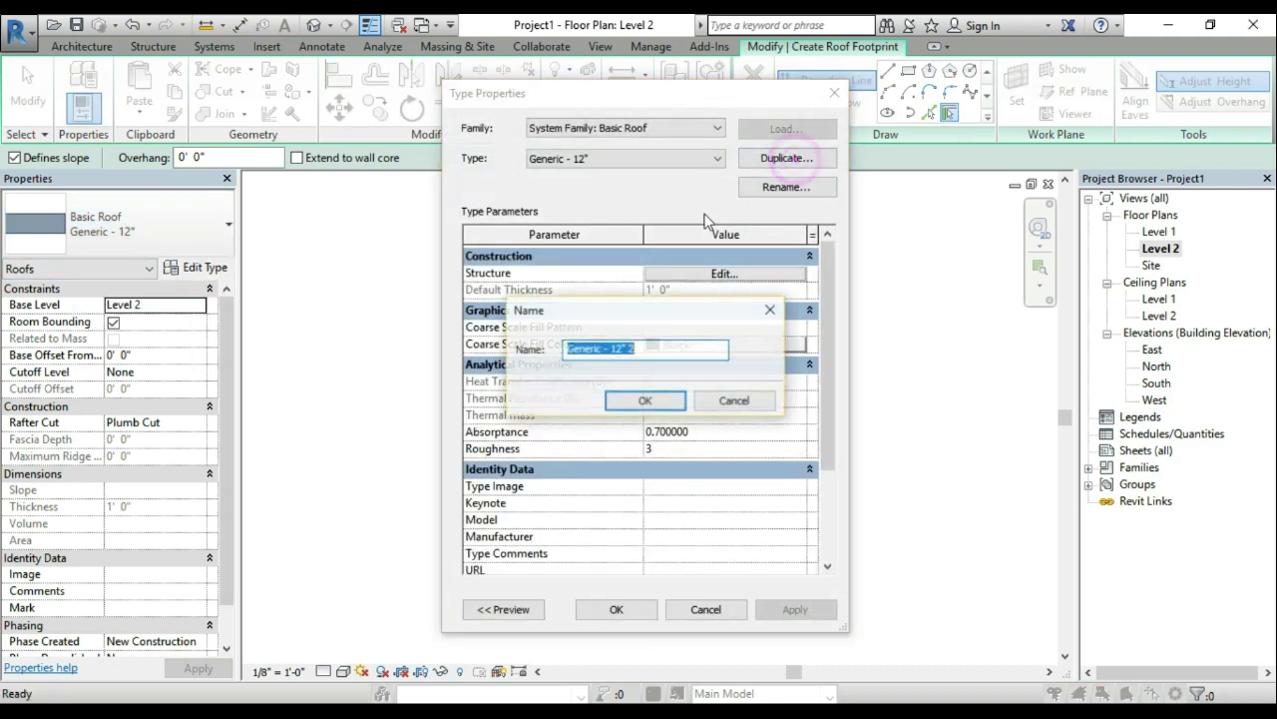
{"action": "left_click_drag", "start_coordinate": [638, 347], "coordinate": [608, 348]}
{"action": "type", "text": "4"}
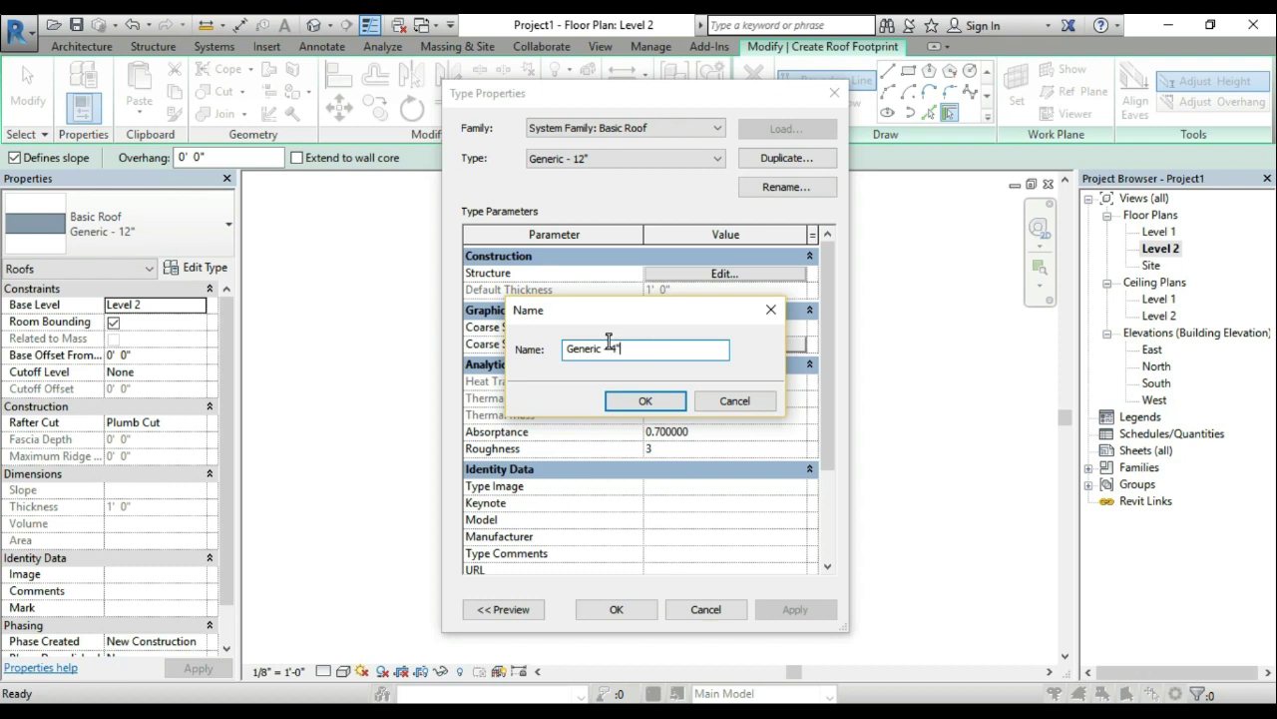
{"action": "left_click", "coordinate": [645, 399]}
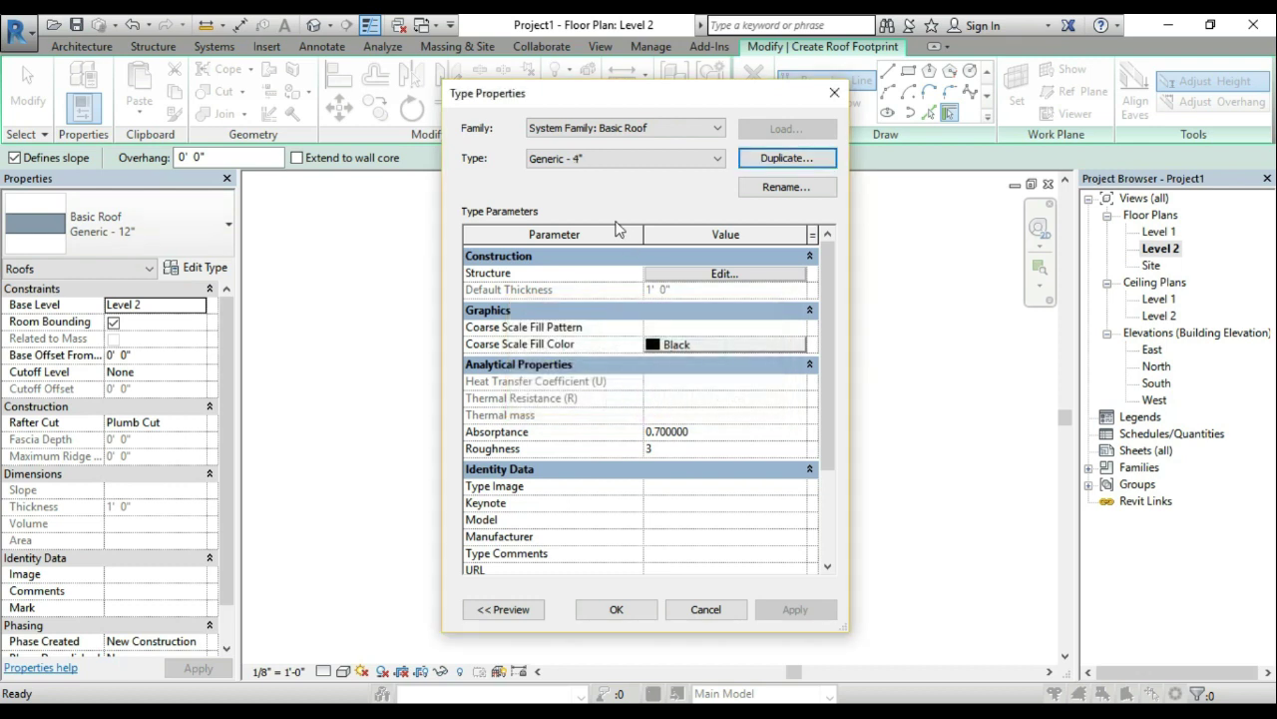
Step: Set the new roof type's structure layer thickness to 4" and apply it
{"action": "left_click", "coordinate": [718, 273]}
{"action": "double_click", "coordinate": [682, 271]}
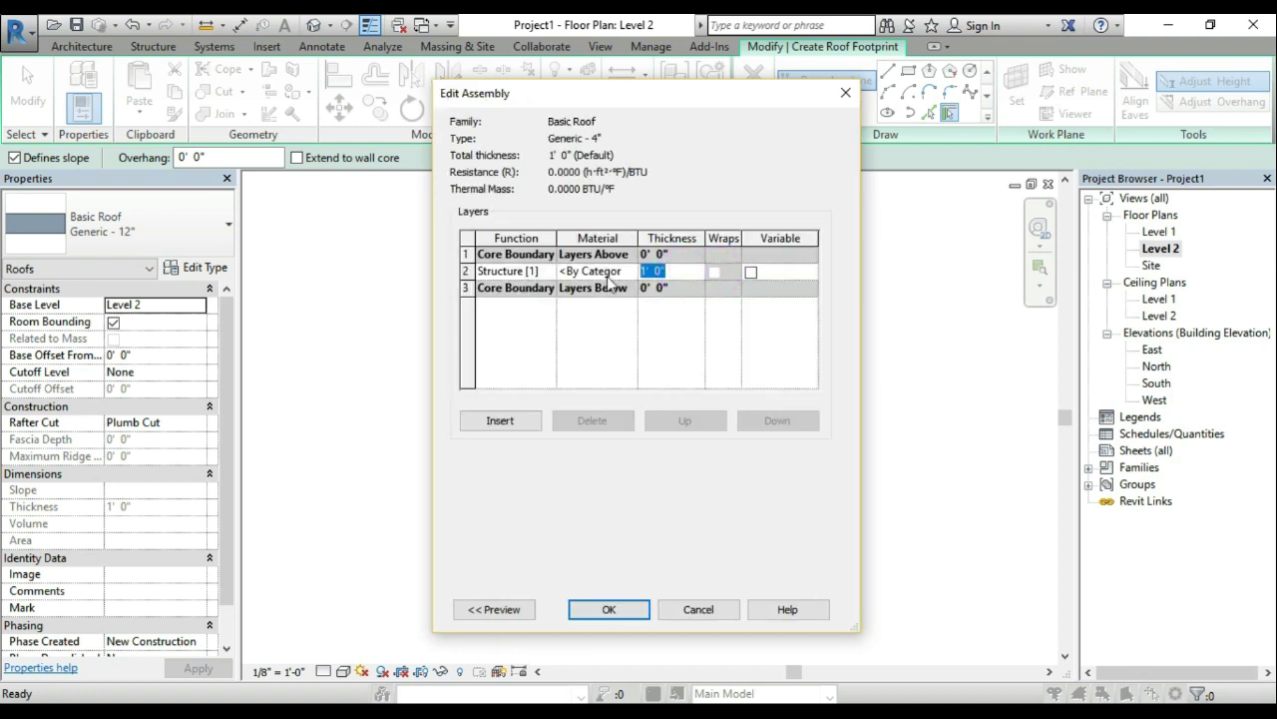
{"action": "left_click", "coordinate": [625, 521]}
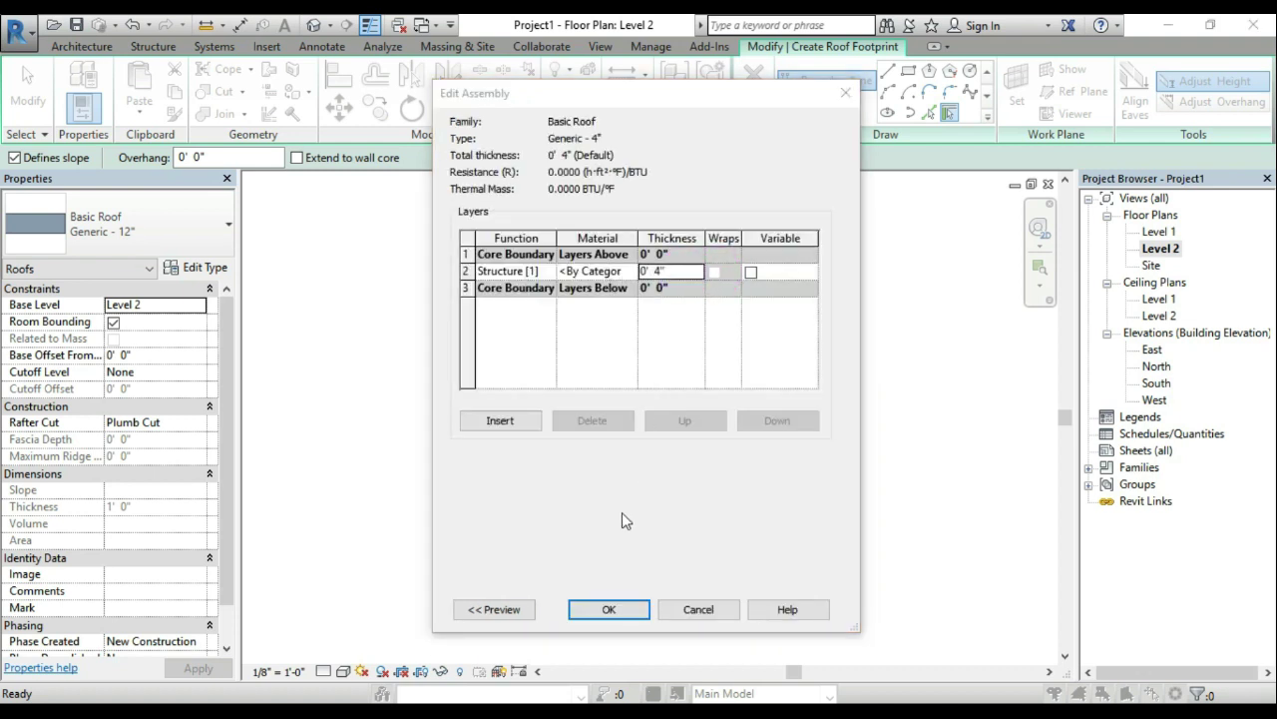
{"action": "left_click", "coordinate": [609, 609]}
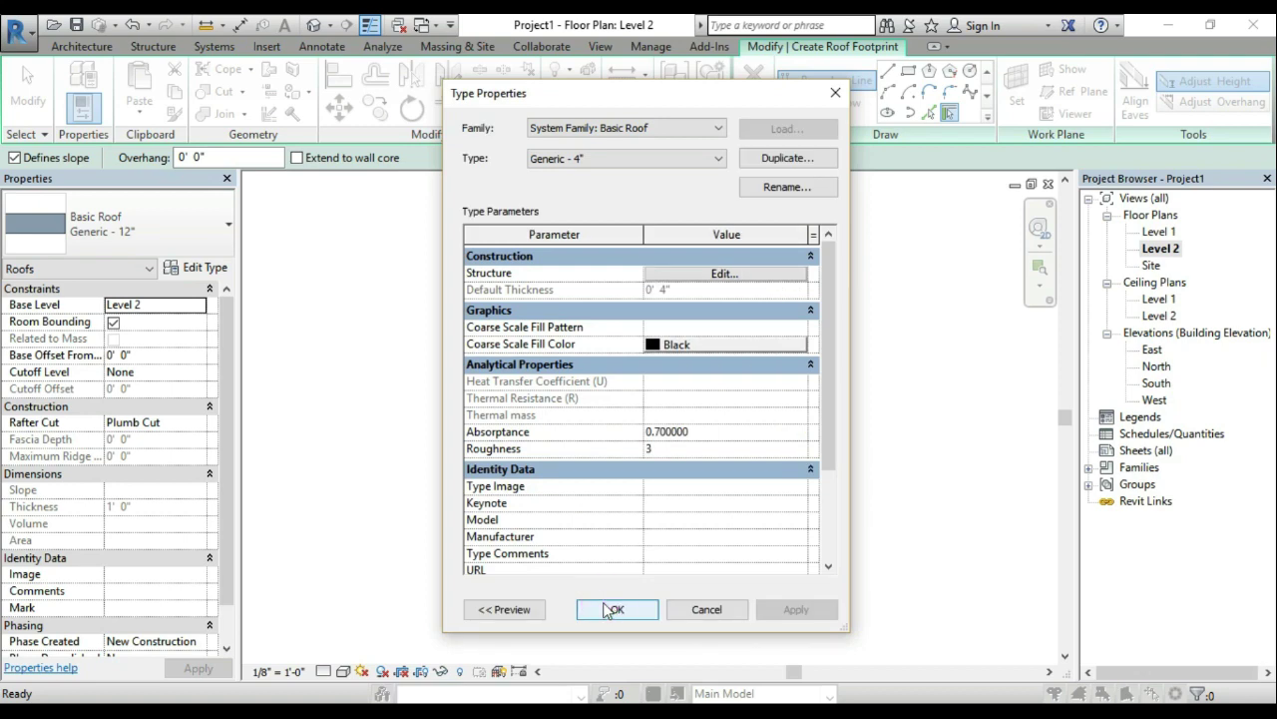
{"action": "left_click", "coordinate": [606, 608]}
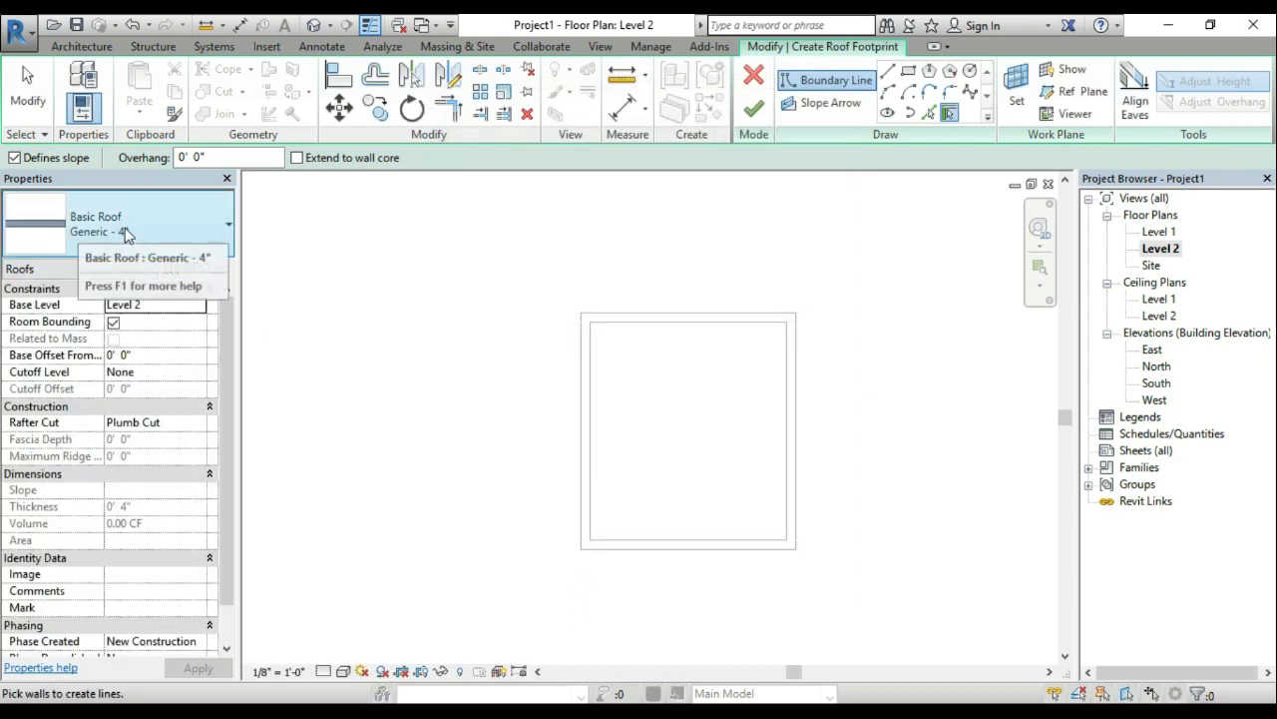
Step: Sketch a rectangular footprint between opposite outer wall corners and finish the 9"/12" hip roof
{"action": "left_click", "coordinate": [908, 71]}
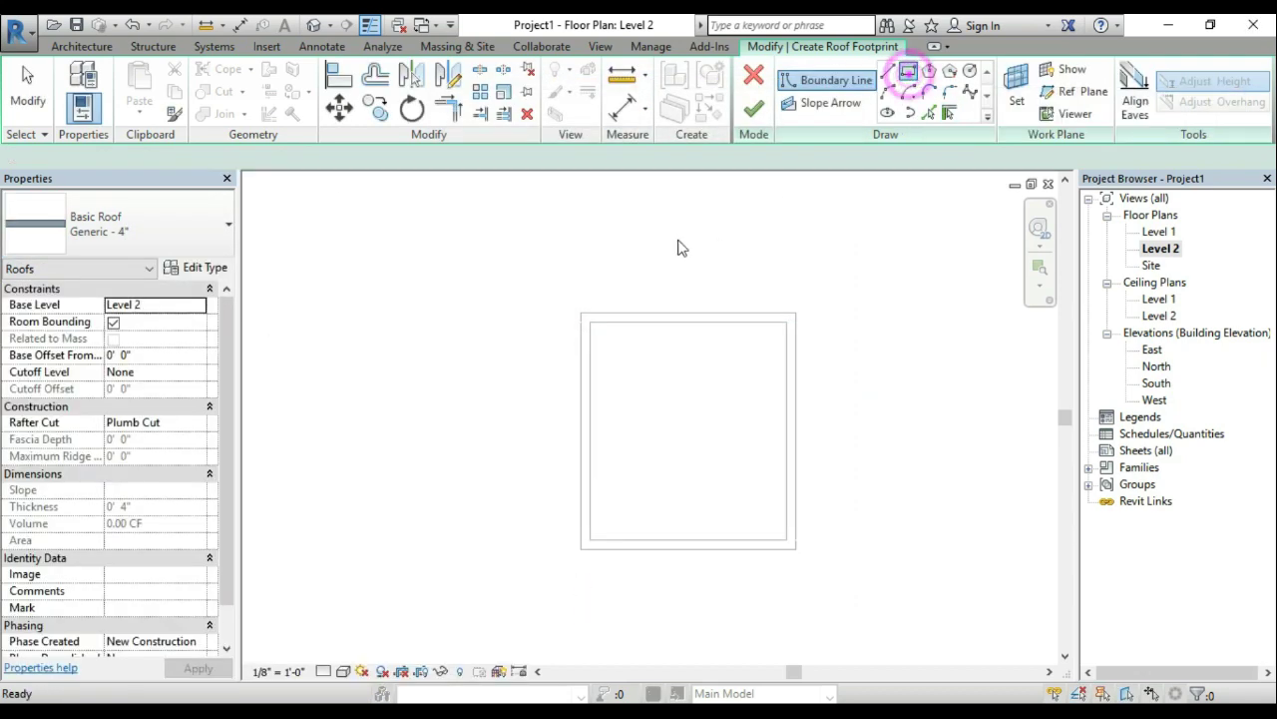
{"action": "left_click", "coordinate": [582, 313]}
{"action": "left_click", "coordinate": [581, 313]}
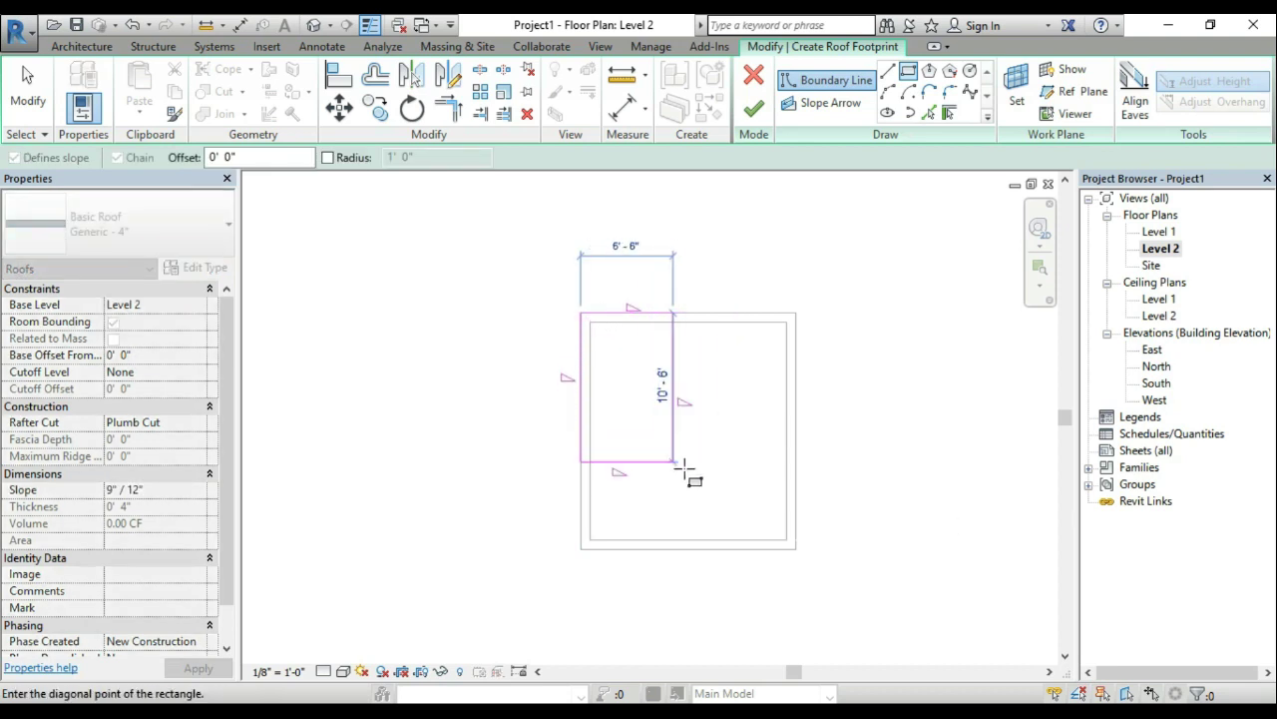
{"action": "left_click", "coordinate": [795, 548]}
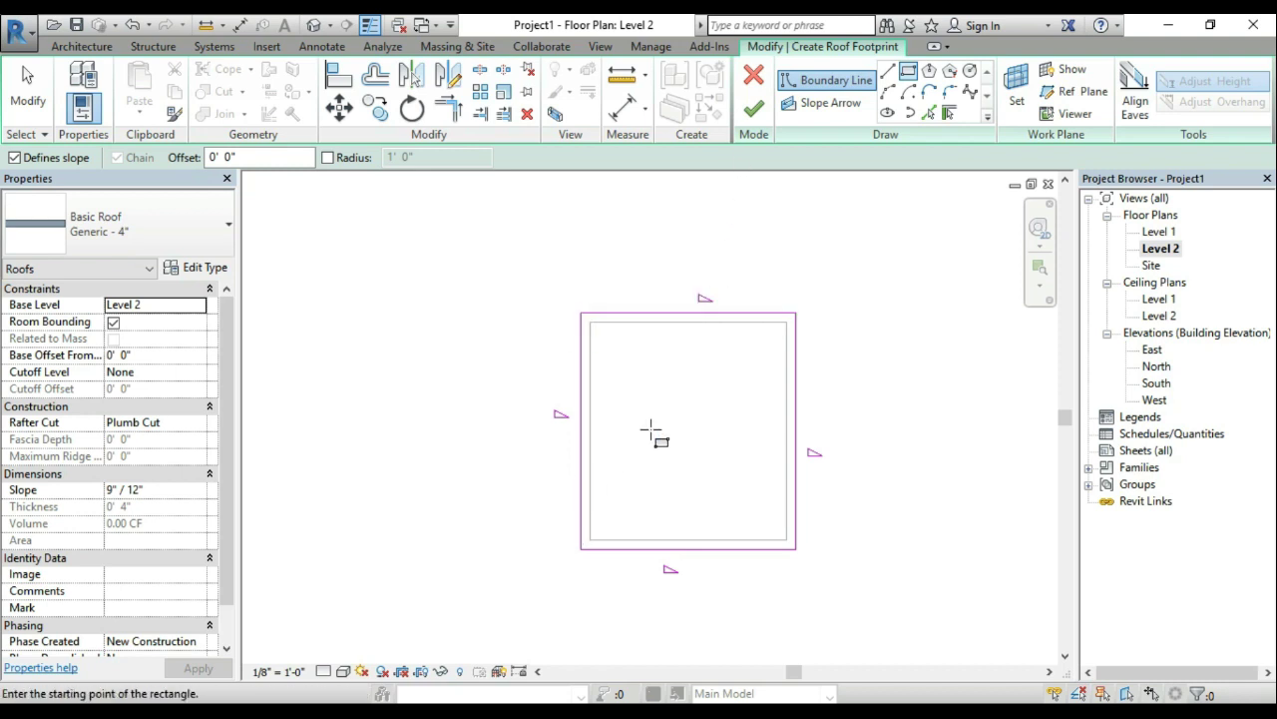
{"action": "left_click", "coordinate": [756, 115]}
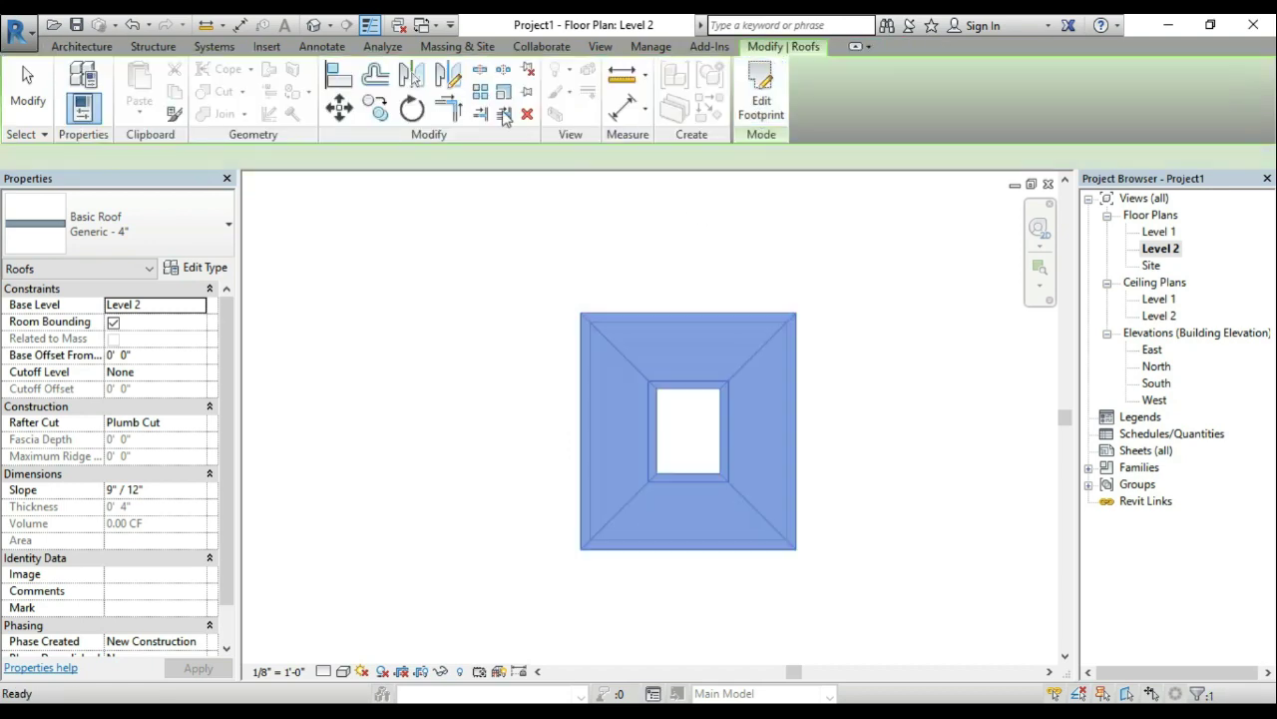
Step: Show the default 3D view in the Shaded visual style
{"action": "left_click", "coordinate": [315, 28]}
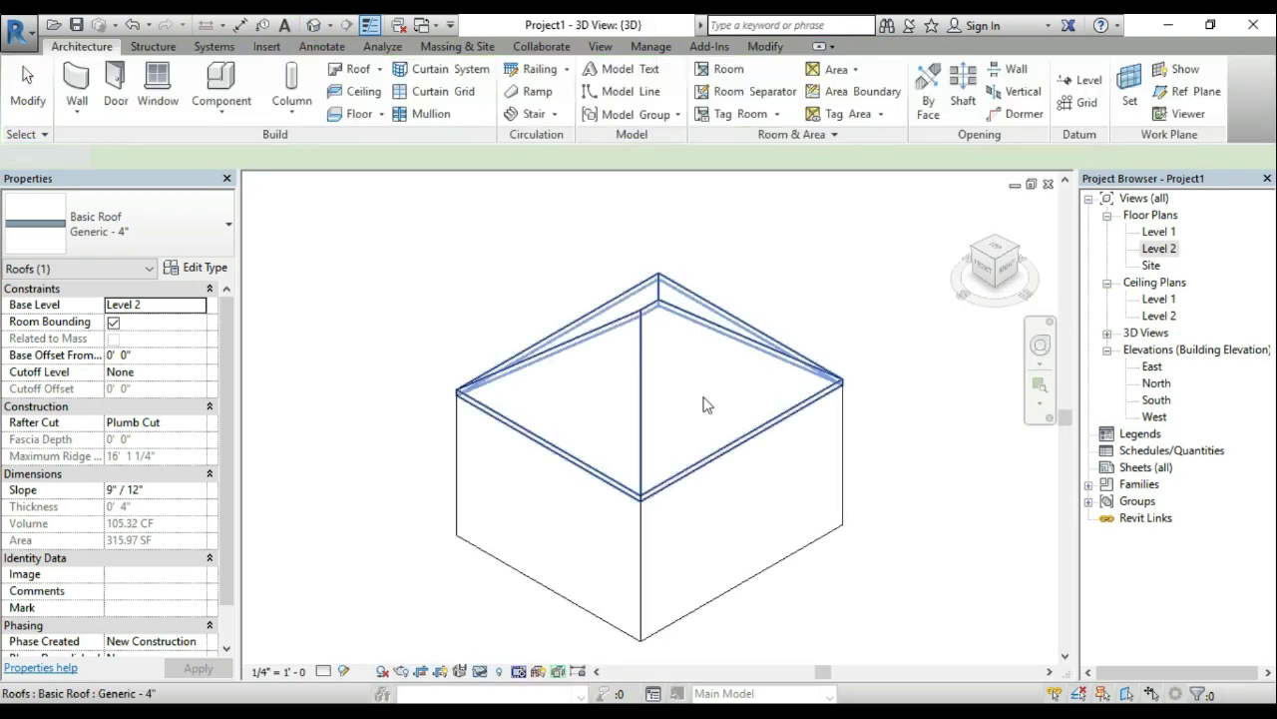
{"action": "left_click", "coordinate": [344, 671]}
{"action": "left_click", "coordinate": [369, 632]}
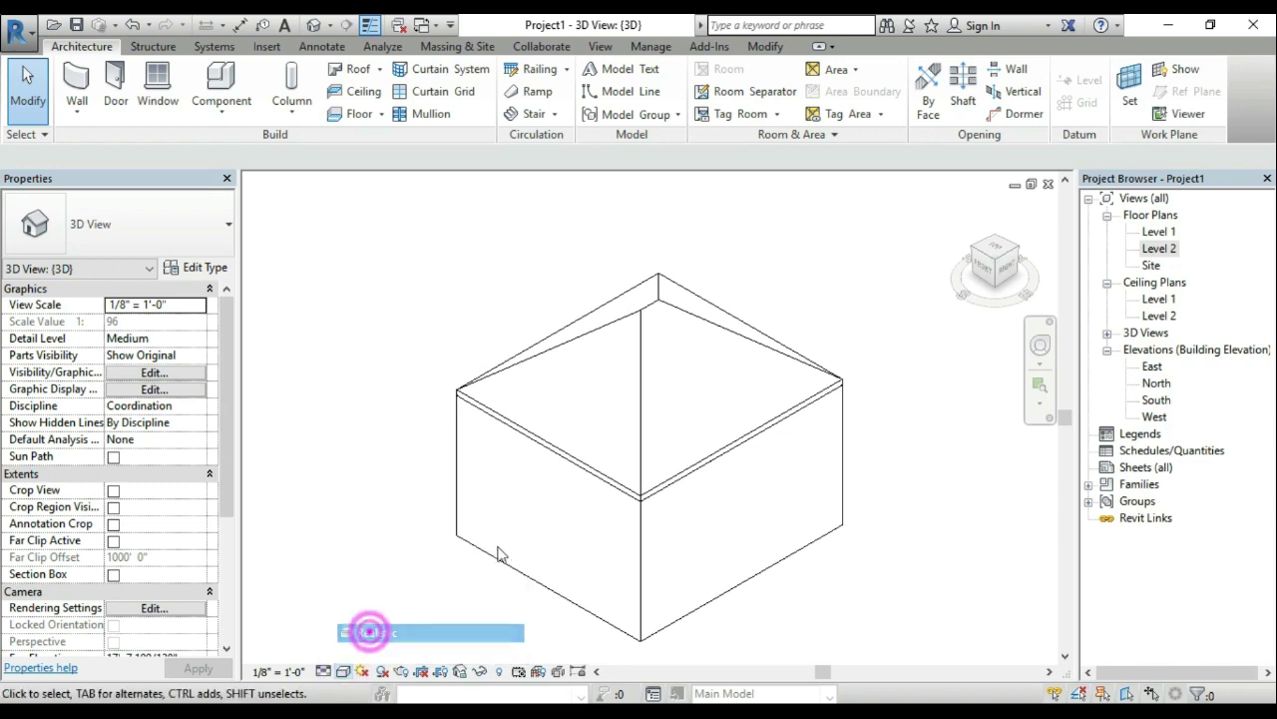
{"action": "mouse_move", "coordinate": [653, 522]}
{"action": "middle_mouse_down", "text": "shift"}
{"action": "mouse_move", "coordinate": [691, 304]}
{"action": "mouse_move", "coordinate": [650, 287]}
{"action": "middle_mouse_up", "text": "shift"}
Step: Drag the hip roof's peak handle down to leave a small flattened top
{"action": "left_click", "coordinate": [690, 304]}
{"action": "left_click_drag", "start_coordinate": [649, 288], "coordinate": [656, 234]}
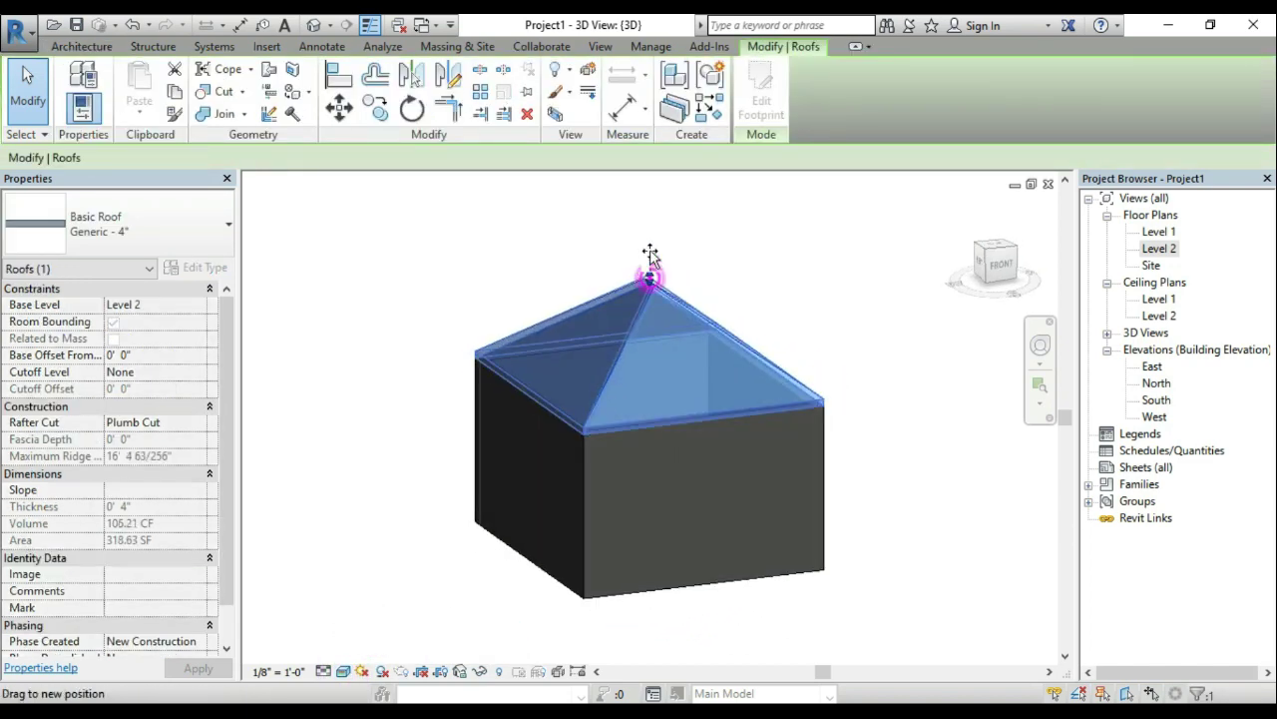
{"action": "mouse_move", "coordinate": [648, 279]}
{"action": "left_mouse_down"}
{"action": "mouse_move", "coordinate": [650, 334]}
{"action": "mouse_move", "coordinate": [650, 284]}
{"action": "left_mouse_up"}
{"action": "left_click", "coordinate": [706, 257]}
{"action": "middle_click_drag", "start_coordinate": [708, 256], "coordinate": [722, 352], "text": "shift"}
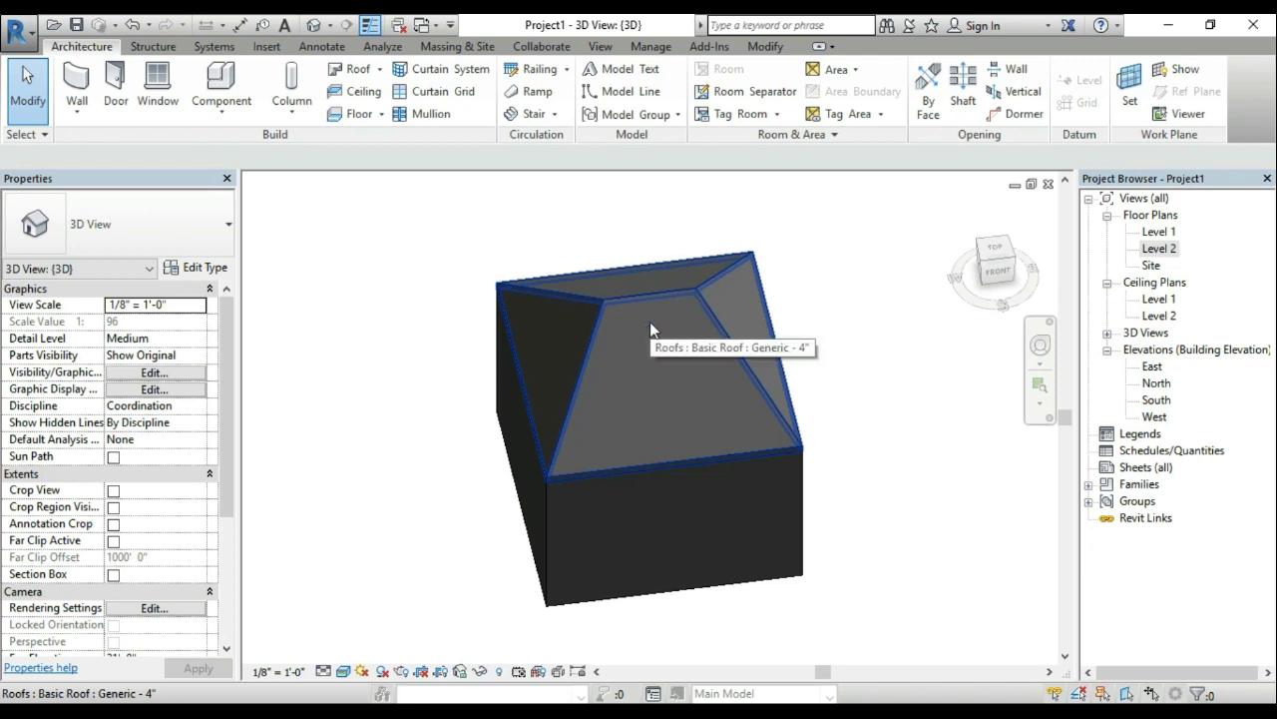
{"action": "left_click", "coordinate": [661, 297]}
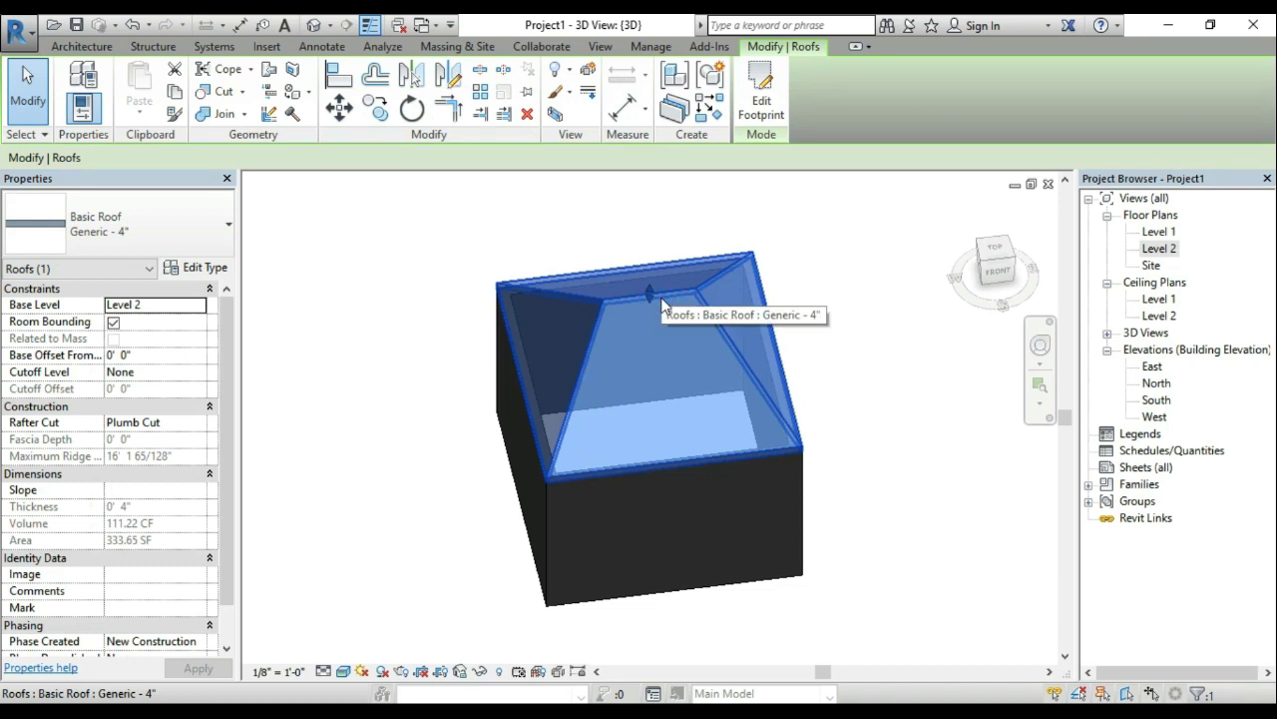
Step: Turn off Defines Slope on all four footprint lines to rebuild the roof flat
{"action": "left_click", "coordinate": [766, 108]}
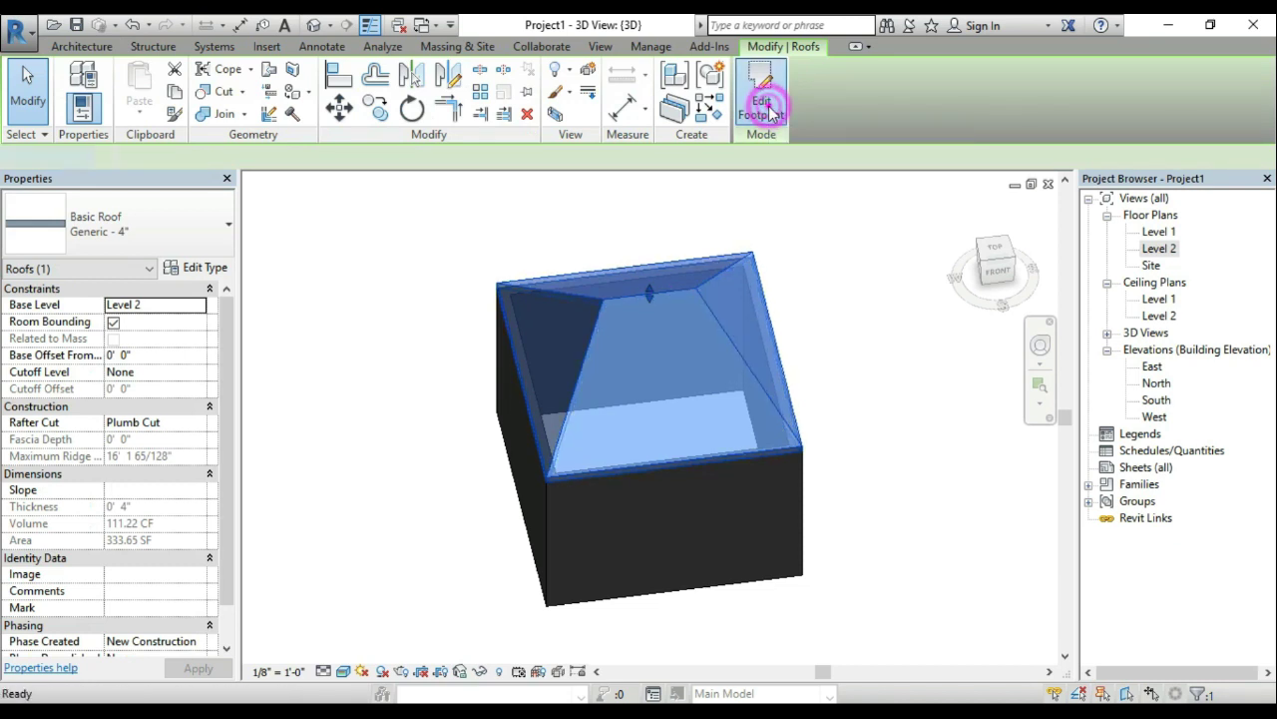
{"action": "left_click_drag", "start_coordinate": [815, 200], "coordinate": [681, 353]}
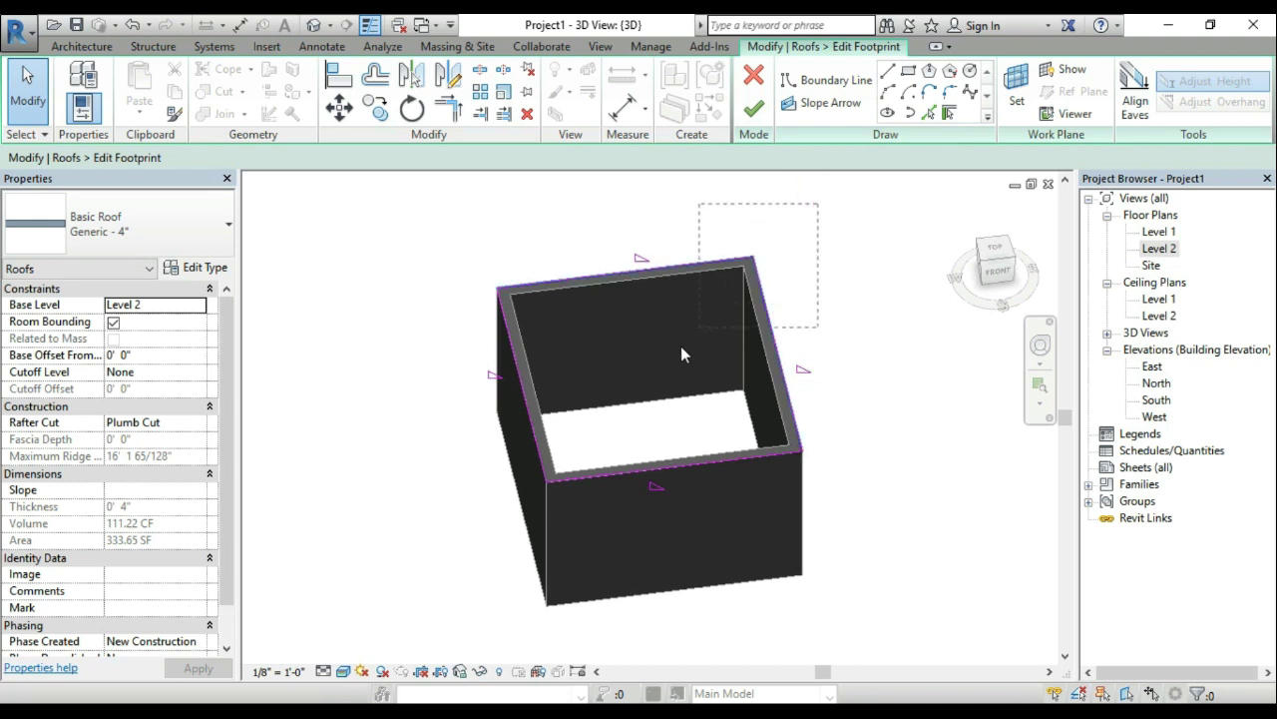
{"action": "left_click_drag", "start_coordinate": [467, 546], "coordinate": [467, 546]}
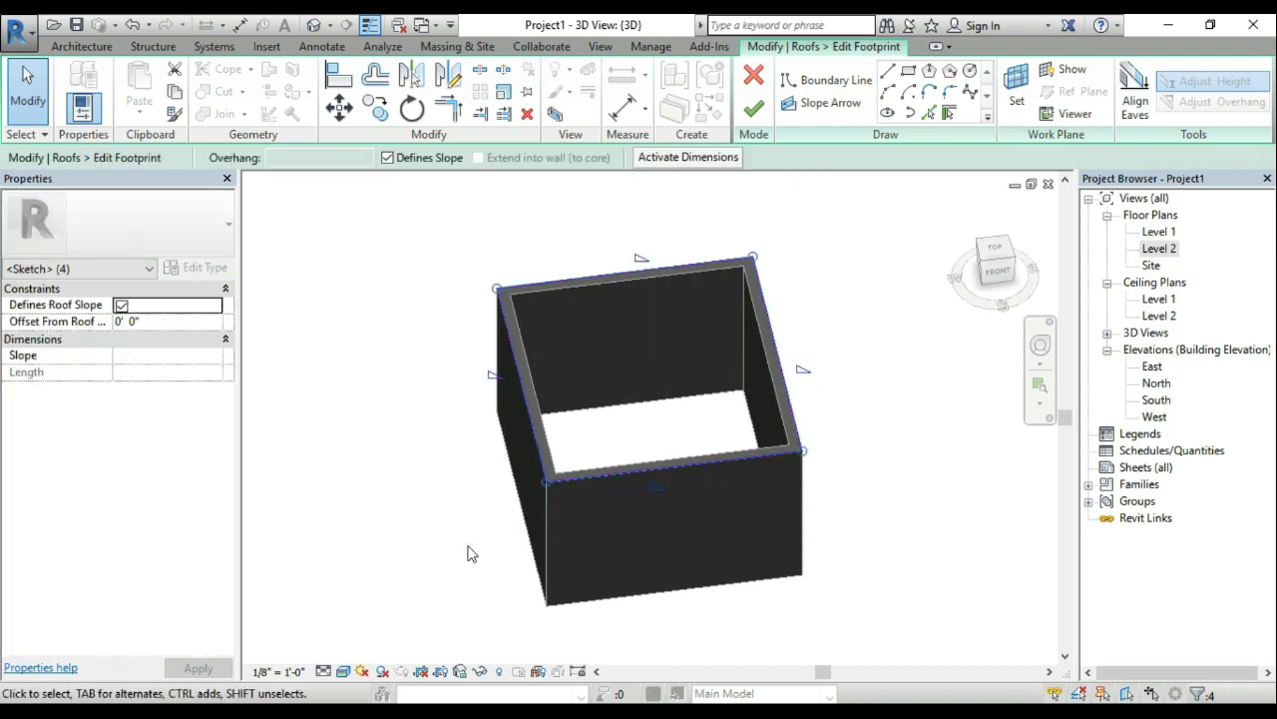
{"action": "left_click", "coordinate": [388, 158]}
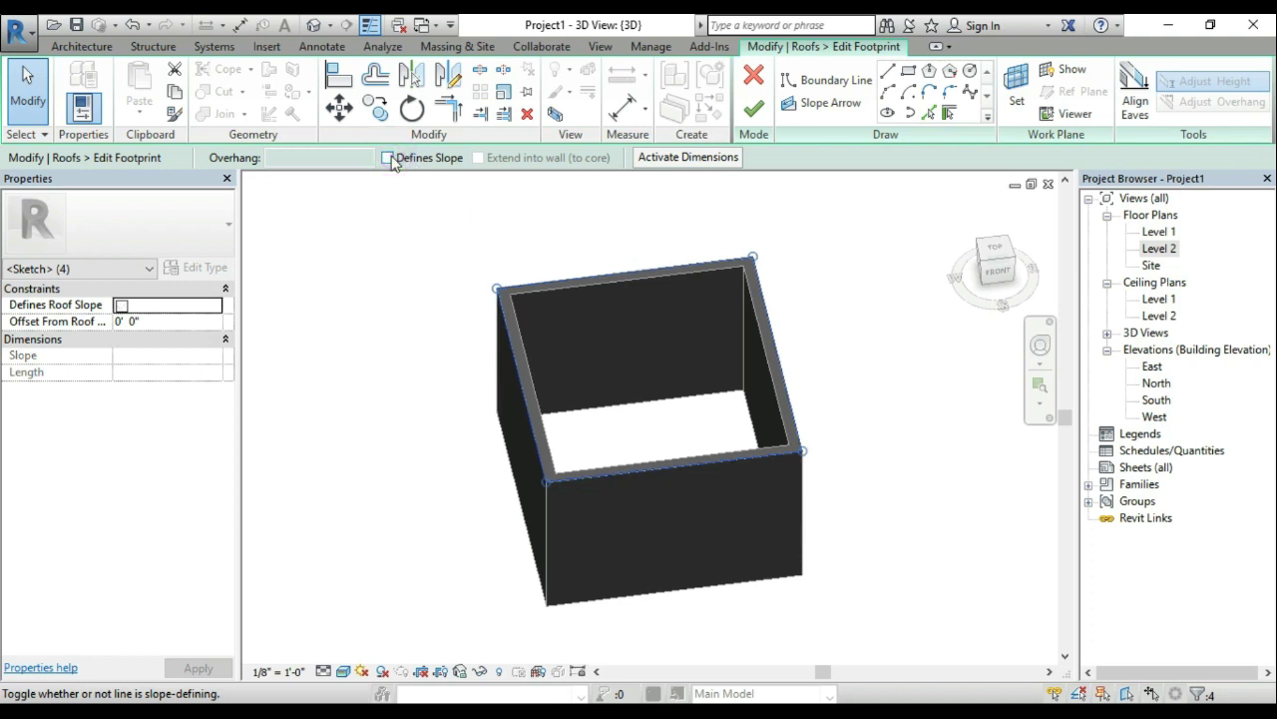
{"action": "left_click", "coordinate": [754, 107]}
Step: Orbit around the flat-roofed box, then open the Level 2 plan and select the roof
{"action": "left_click", "coordinate": [829, 246]}
{"action": "mouse_move", "coordinate": [746, 323]}
{"action": "middle_mouse_down", "text": "shift"}
{"action": "mouse_move", "coordinate": [642, 303]}
{"action": "mouse_move", "coordinate": [556, 249]}
{"action": "mouse_move", "coordinate": [608, 286]}
{"action": "mouse_move", "coordinate": [831, 310]}
{"action": "middle_mouse_up", "text": "shift"}
{"action": "mouse_move", "coordinate": [679, 388]}
{"action": "middle_mouse_down", "text": "shift"}
{"action": "mouse_move", "coordinate": [749, 286]}
{"action": "mouse_move", "coordinate": [718, 392]}
{"action": "mouse_move", "coordinate": [704, 390]}
{"action": "middle_mouse_up", "text": "shift"}
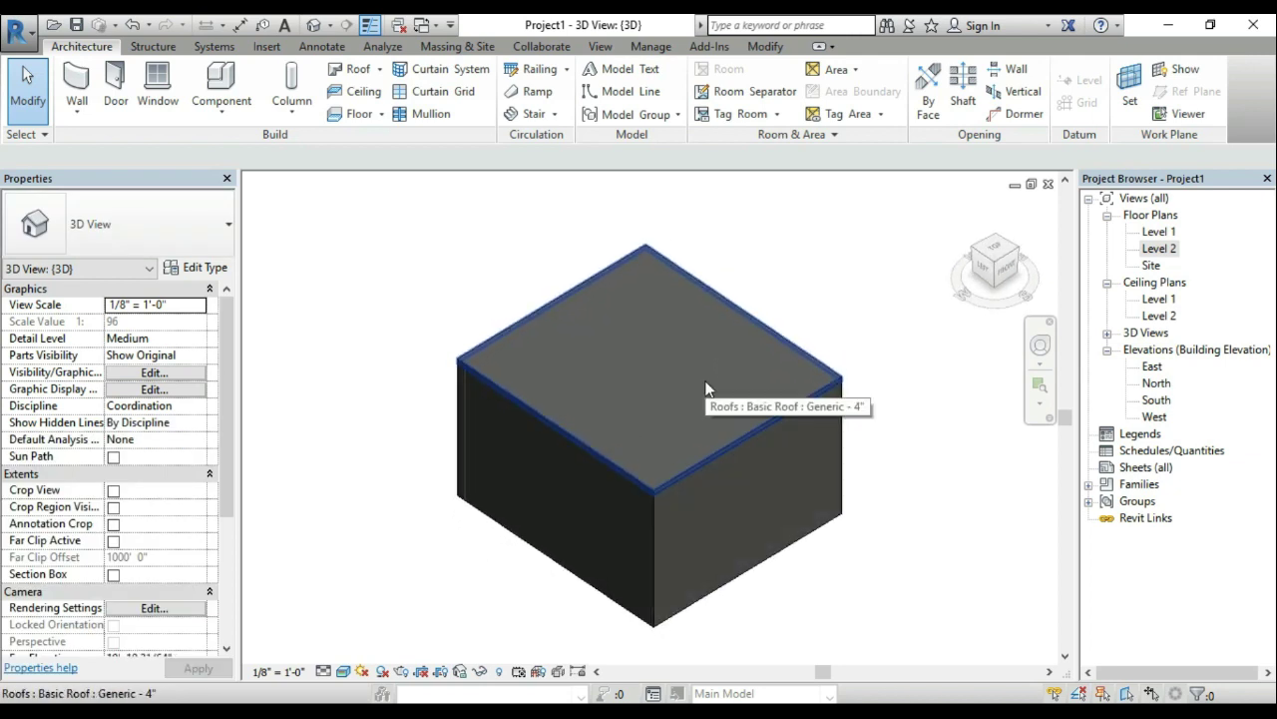
{"action": "mouse_move", "coordinate": [705, 389]}
{"action": "middle_mouse_down", "text": "shift"}
{"action": "mouse_move", "coordinate": [698, 376]}
{"action": "mouse_move", "coordinate": [578, 403]}
{"action": "mouse_move", "coordinate": [559, 419]}
{"action": "middle_mouse_up", "text": "shift"}
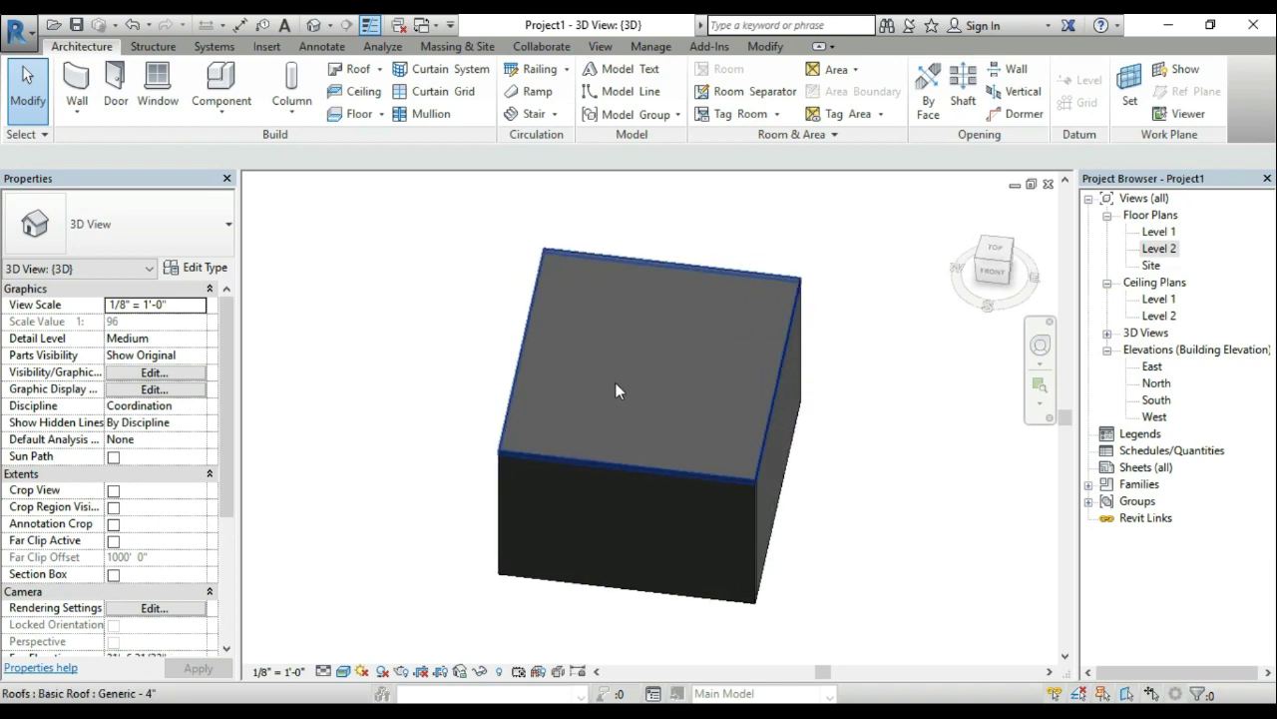
{"action": "double_click", "coordinate": [1173, 254]}
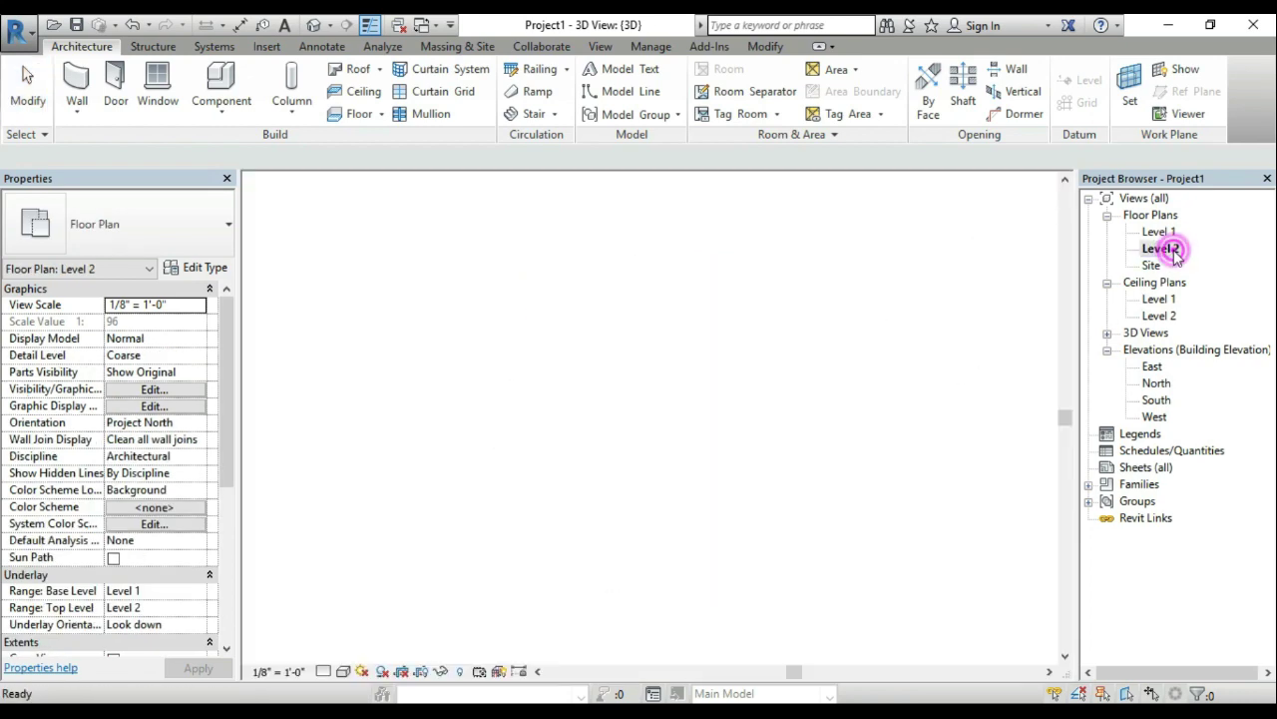
{"action": "left_click", "coordinate": [719, 407]}
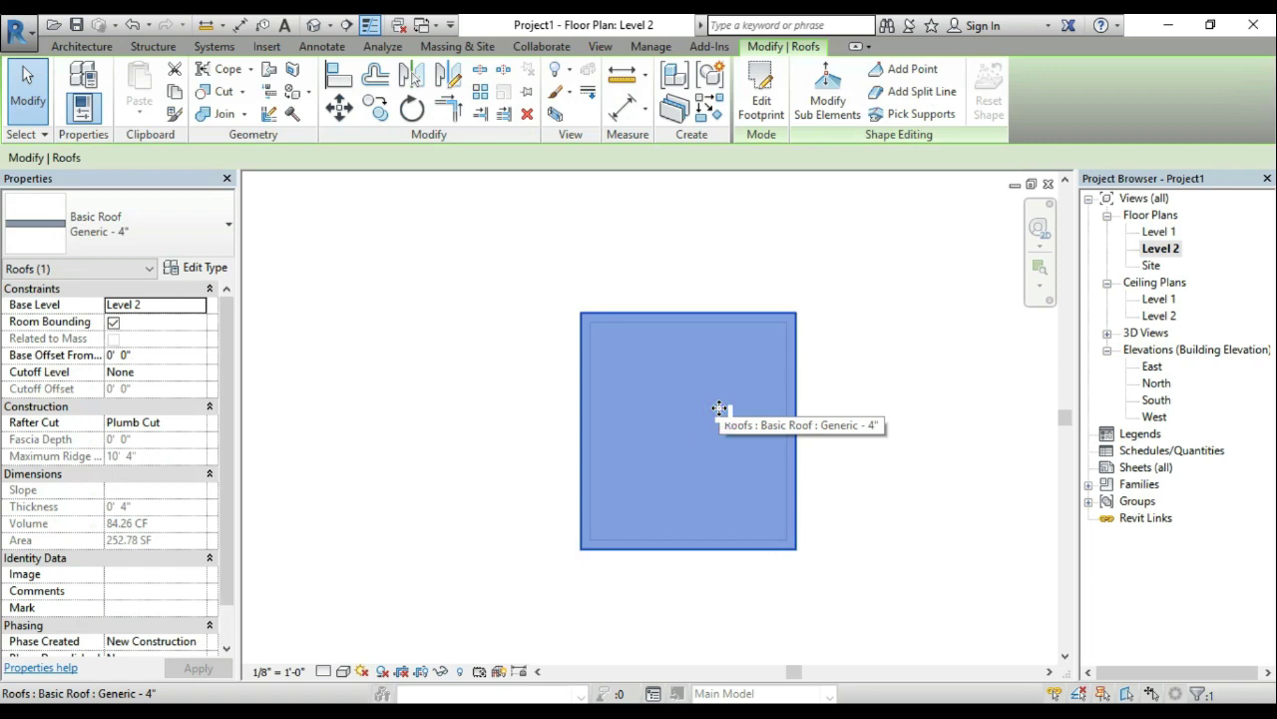
Step: Reopen the roof footprint and remove its left and bottom boundary lines
{"action": "left_click", "coordinate": [763, 127]}
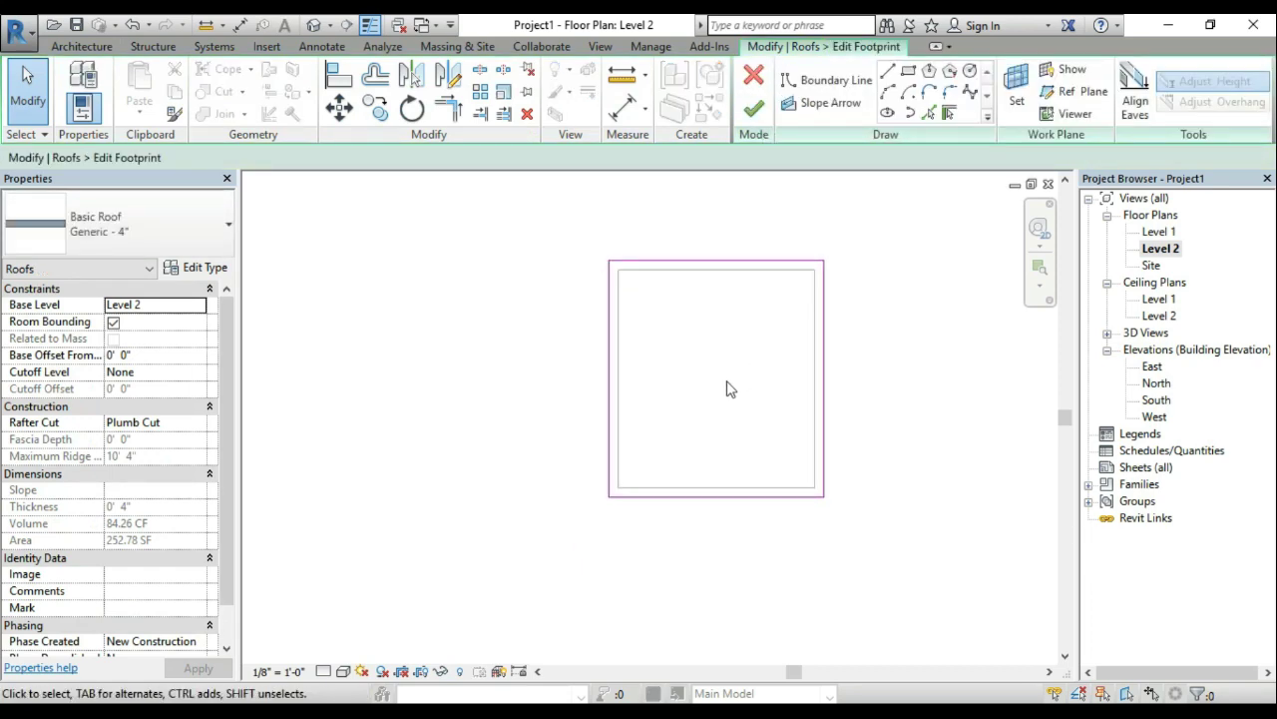
{"action": "scroll", "coordinate": [742, 399], "scroll_direction": "up", "scroll_amount": 1}
{"action": "scroll", "coordinate": [665, 416], "scroll_direction": "up", "scroll_amount": 1}
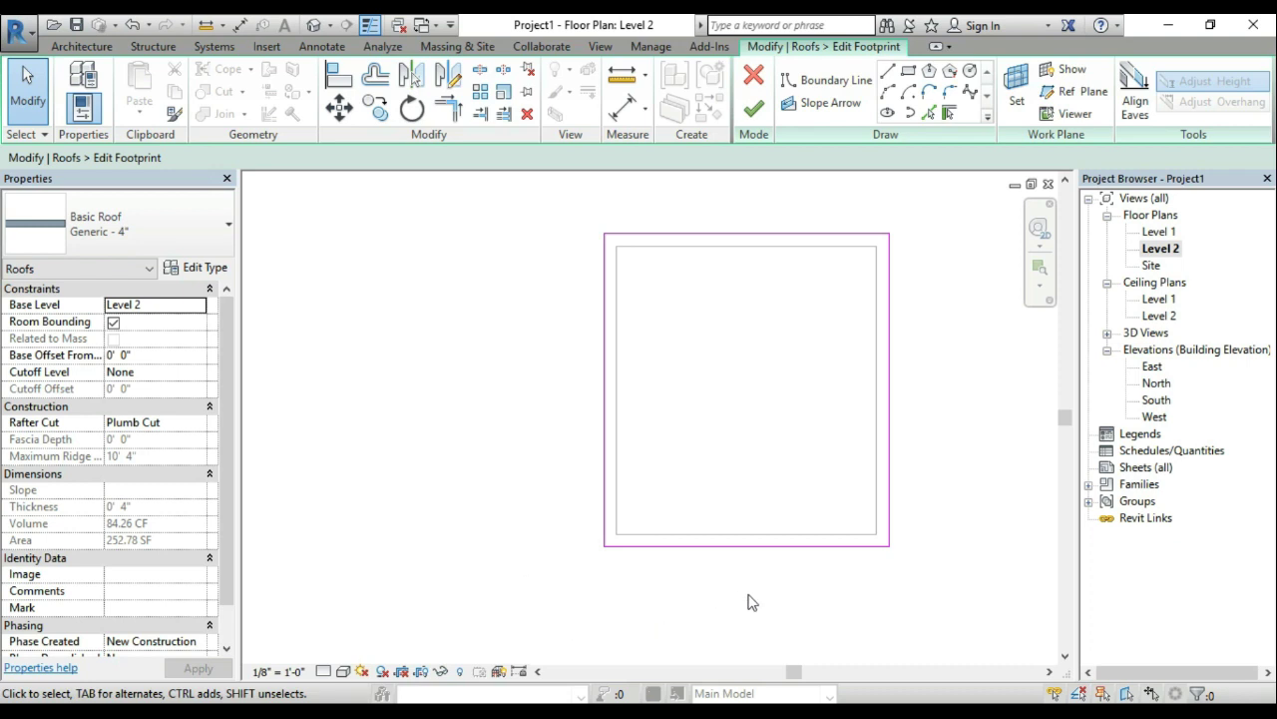
{"action": "left_click", "coordinate": [605, 435]}
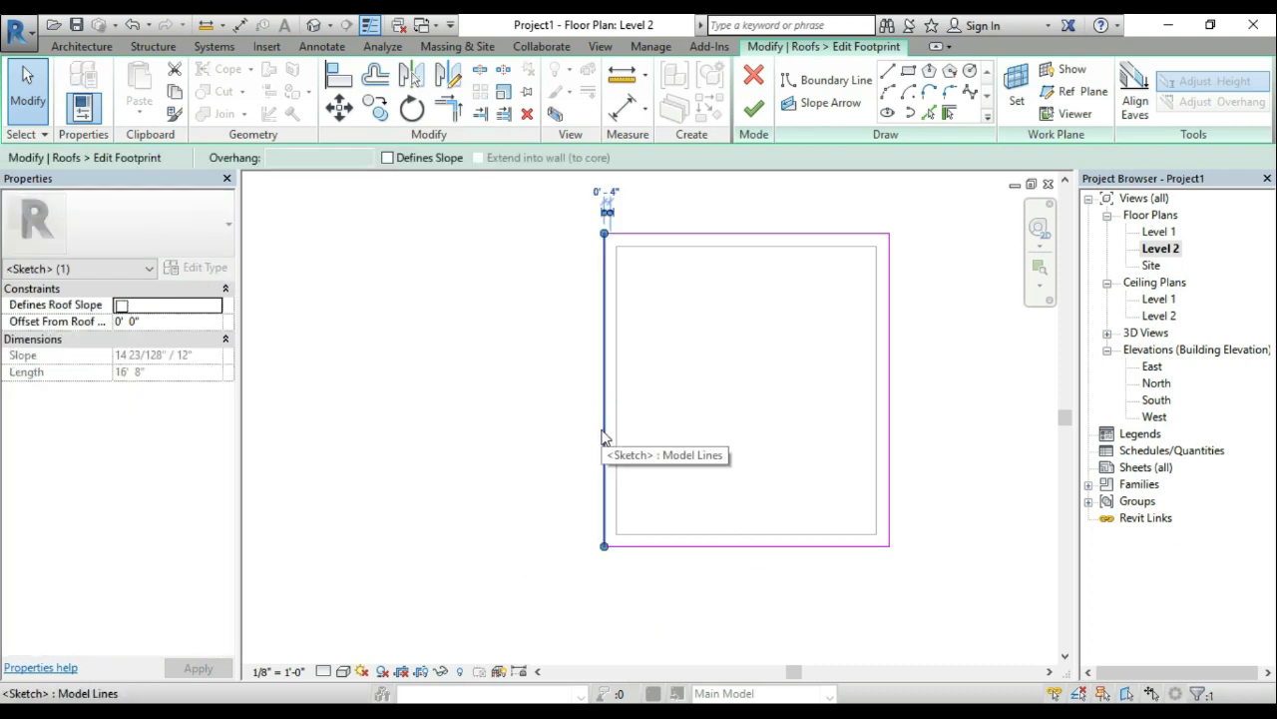
{"action": "key", "text": "Escape"}
{"action": "left_click", "coordinate": [650, 545]}
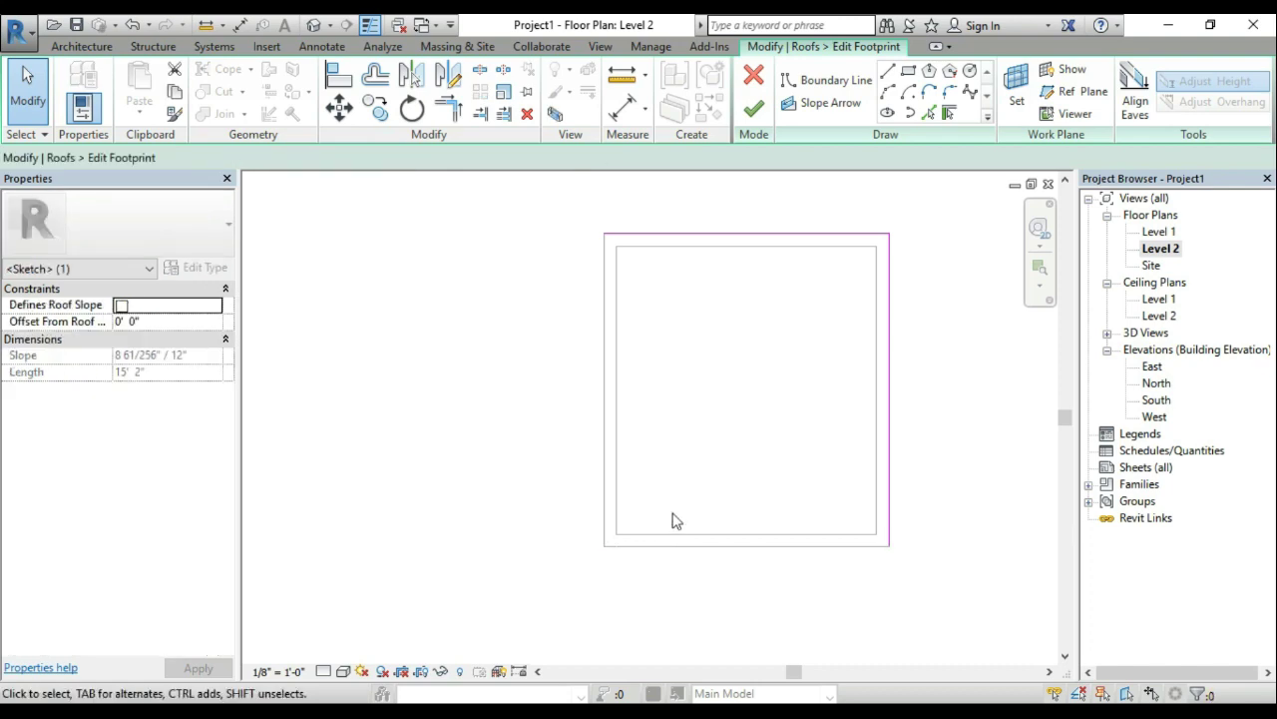
{"action": "key", "text": "Escape"}
Step: Draw non-sloping boundary lines from the top-left corner down and out past the left wall
{"action": "left_click", "coordinate": [888, 72]}
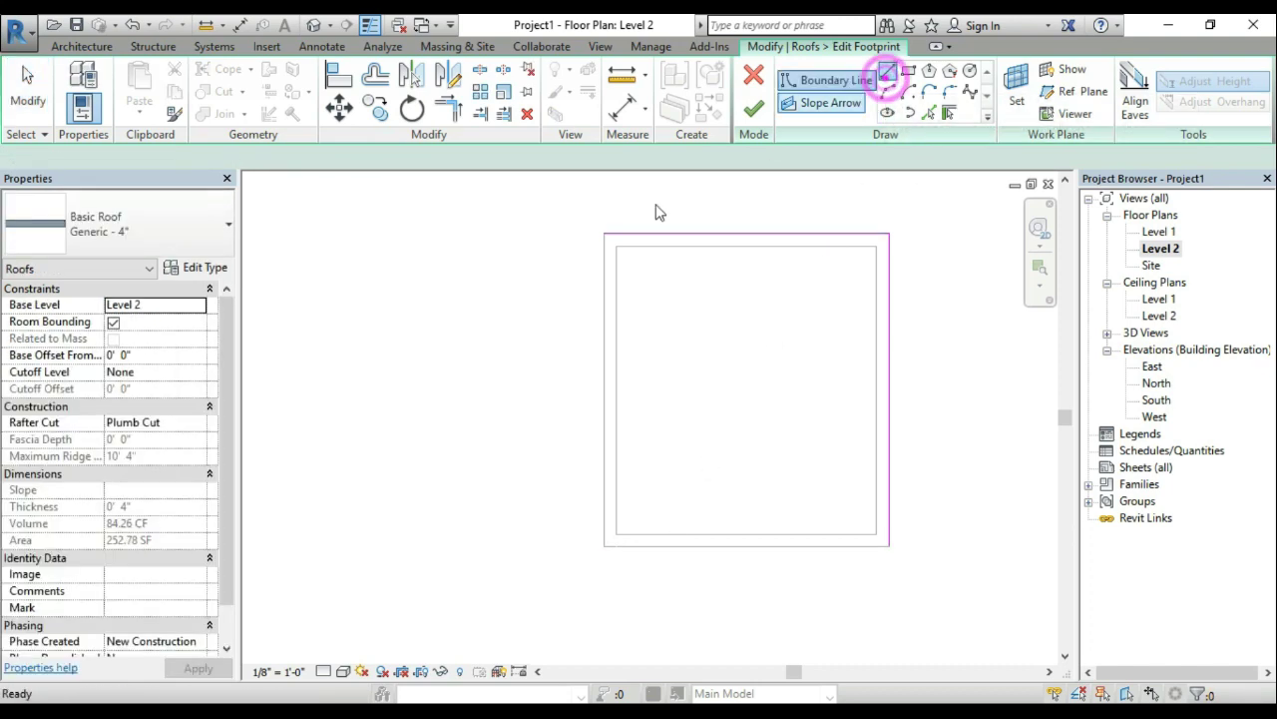
{"action": "left_click", "coordinate": [605, 233]}
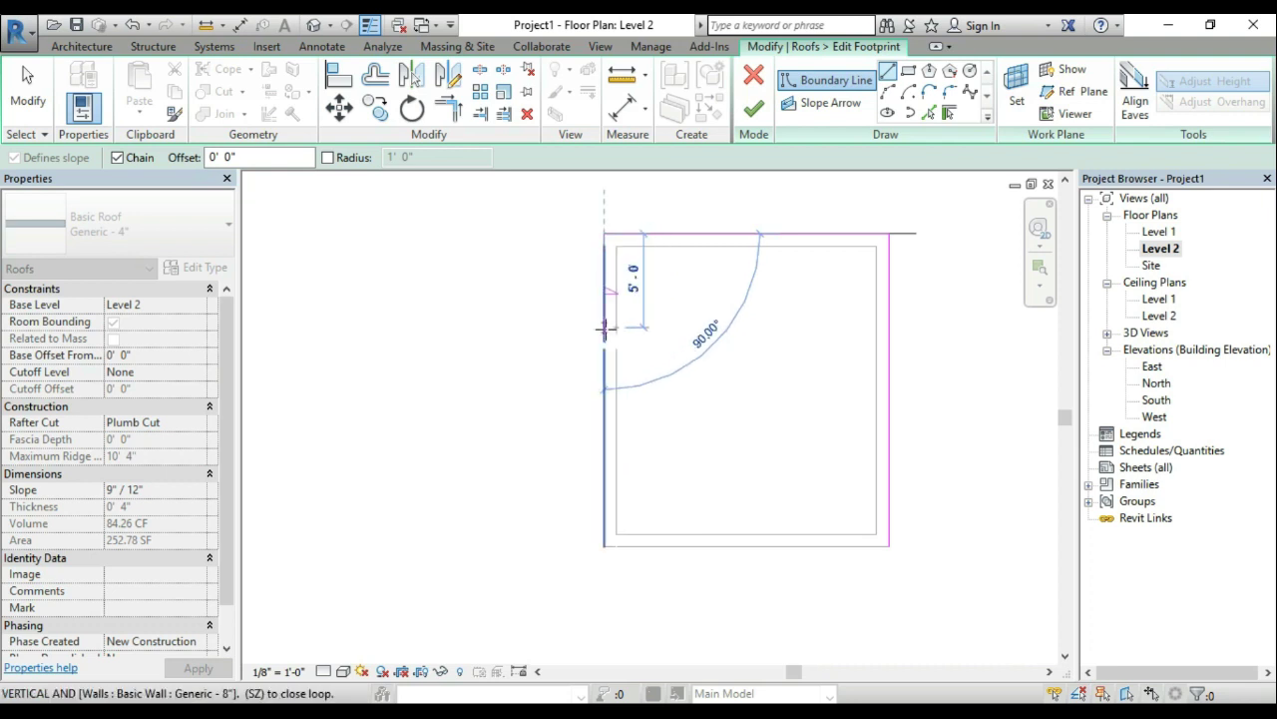
{"action": "key", "text": "Escape"}
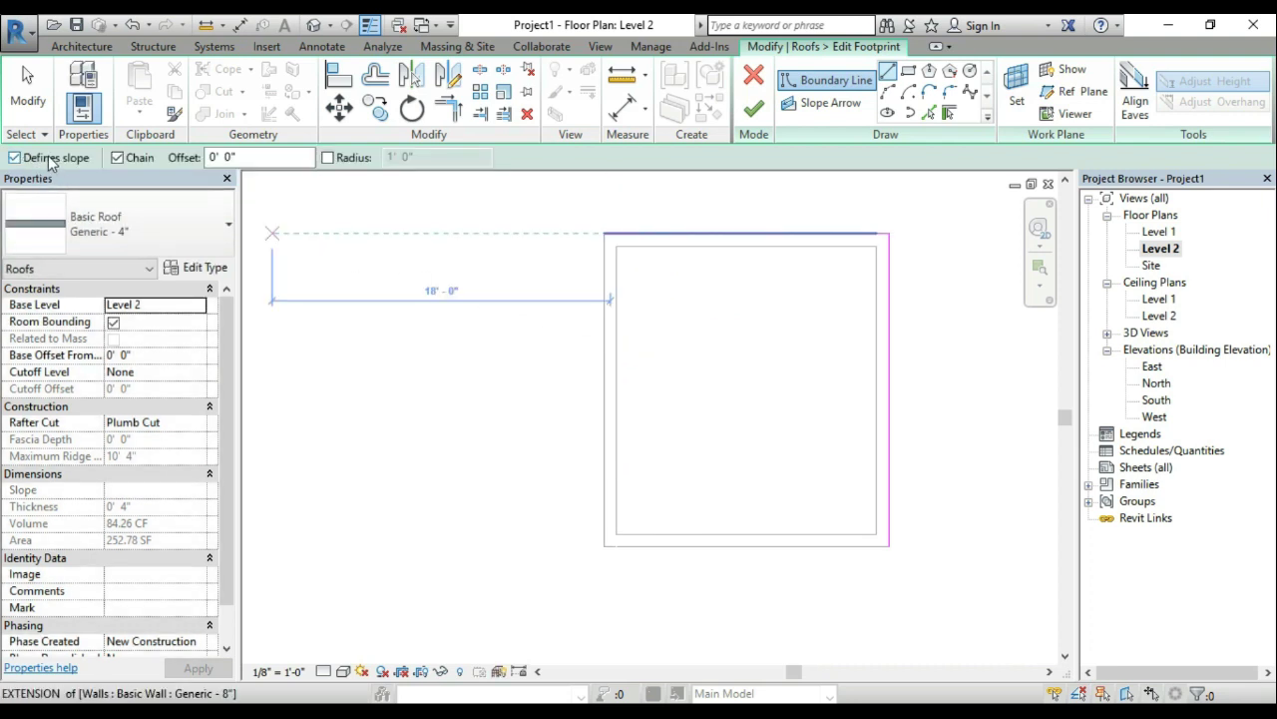
{"action": "left_click", "coordinate": [48, 159]}
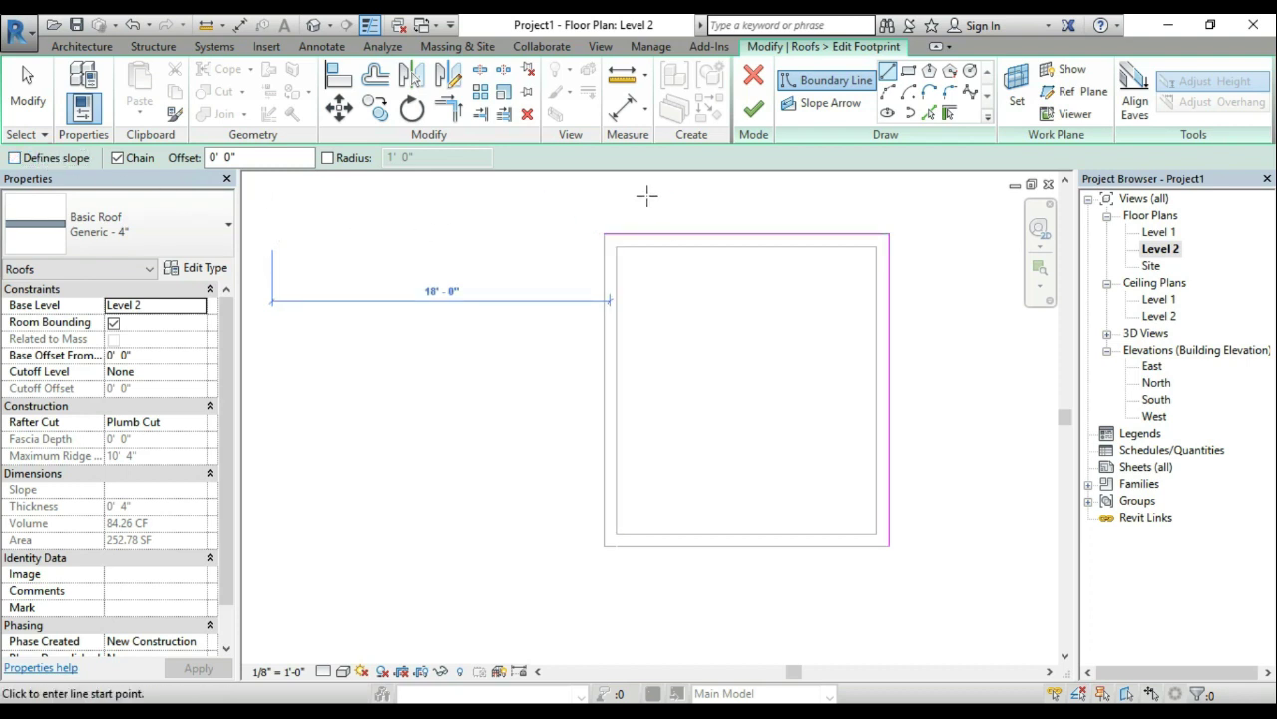
{"action": "left_click", "coordinate": [604, 234]}
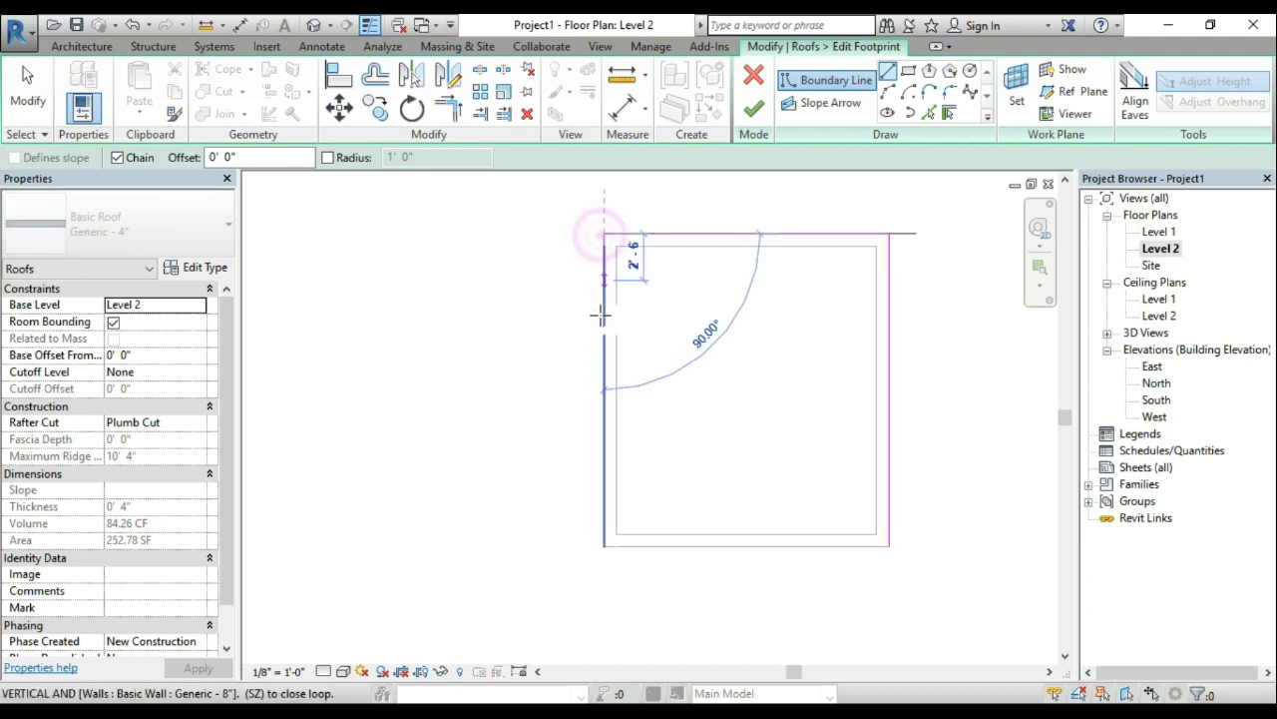
{"action": "left_click", "coordinate": [603, 364]}
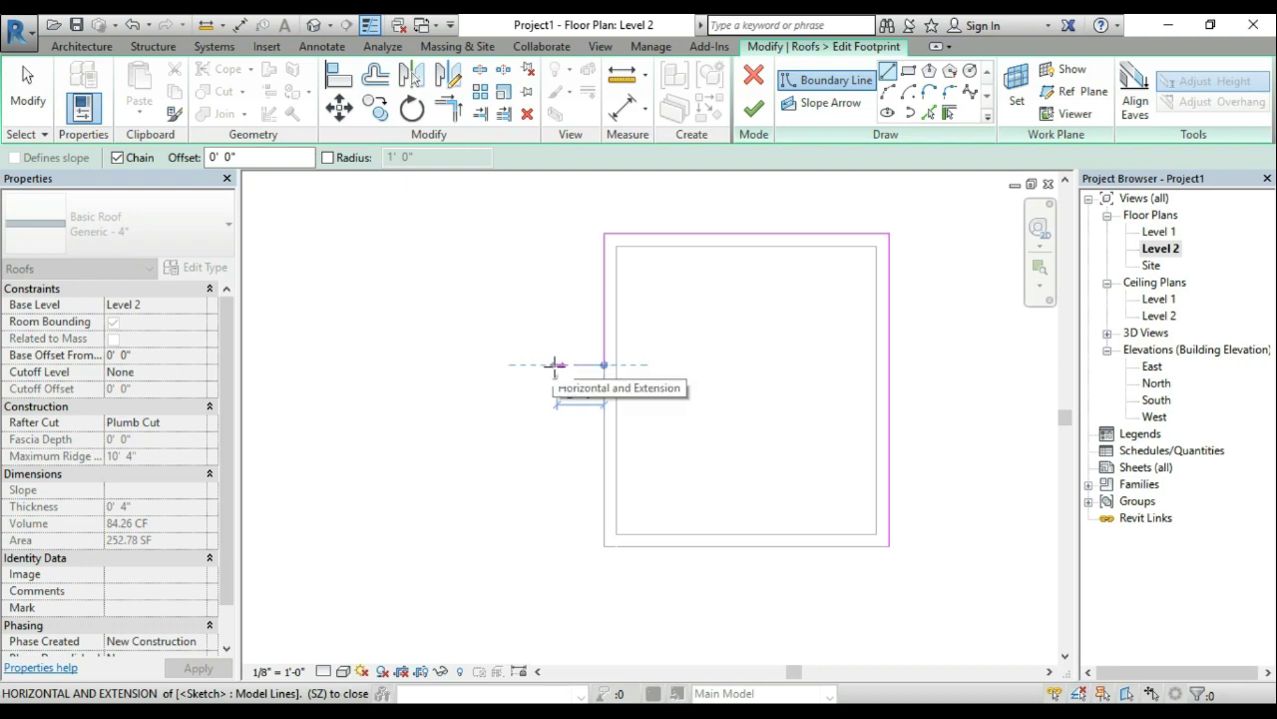
{"action": "left_click", "coordinate": [557, 365]}
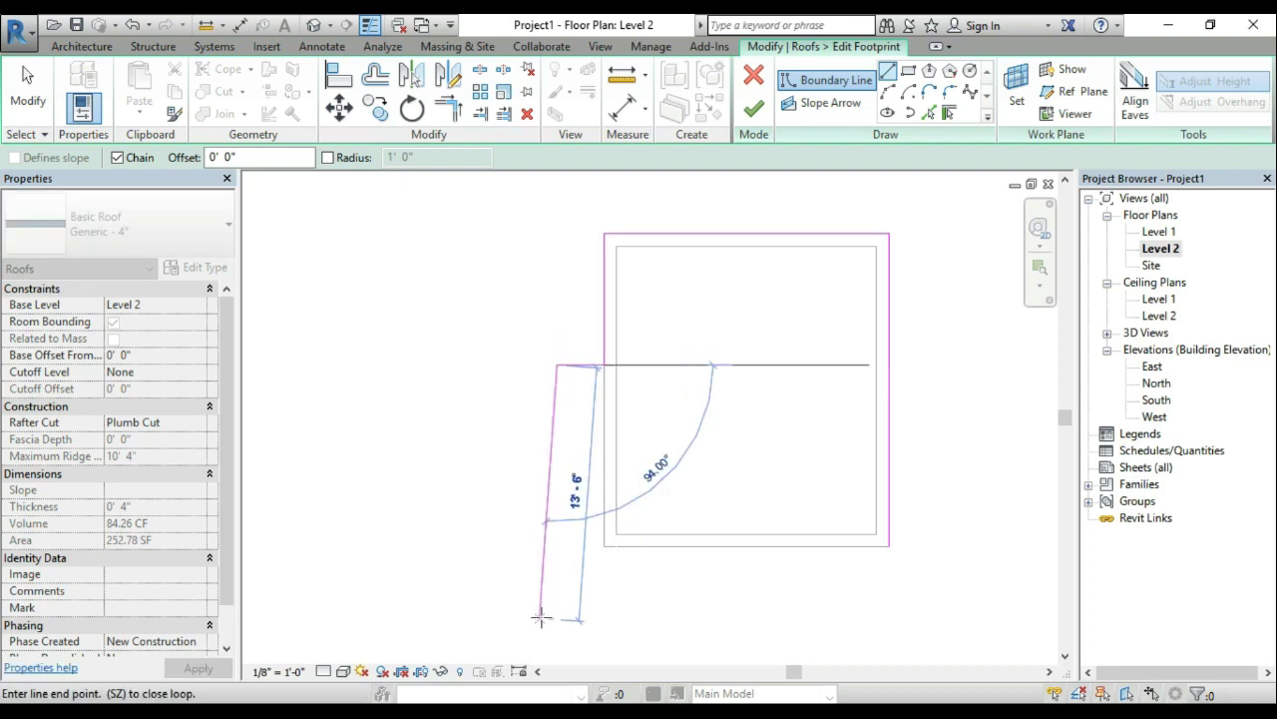
{"action": "key", "text": "Escape"}
{"action": "key", "text": "Escape"}
Step: Draw the lower edges jutting below the bottom wall and close the outline at the top-left
{"action": "left_click", "coordinate": [890, 546]}
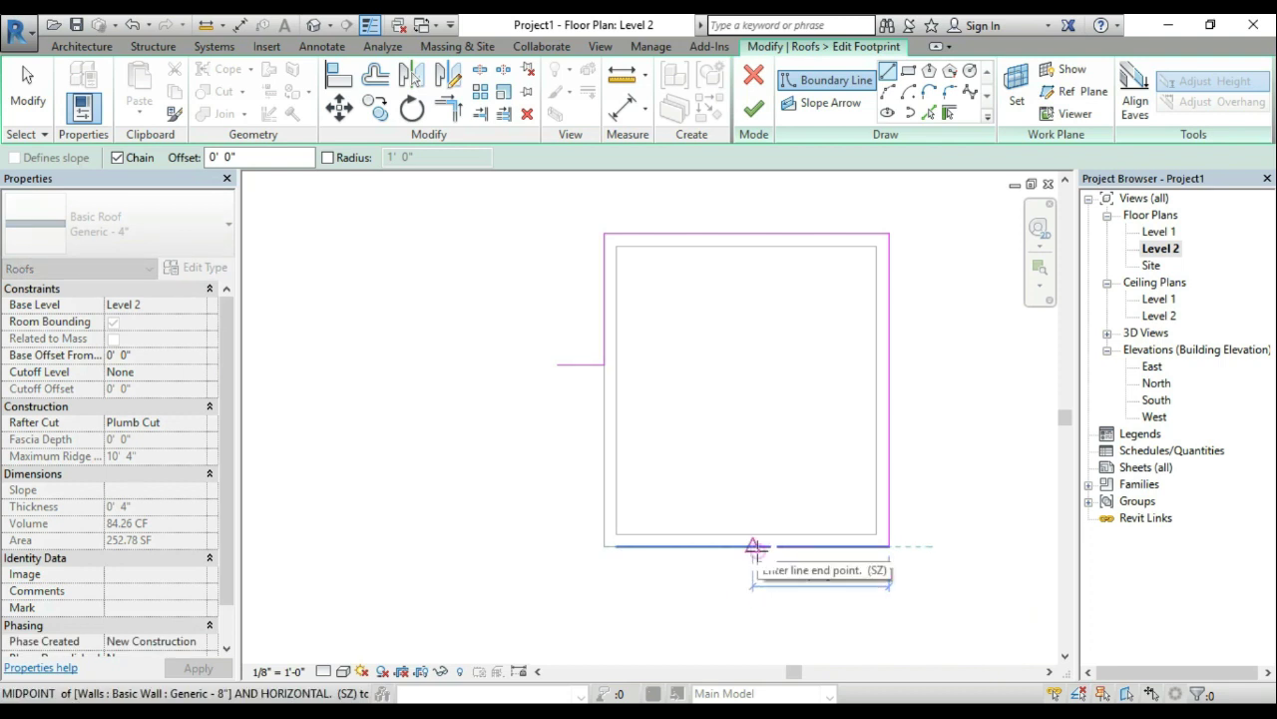
{"action": "left_click", "coordinate": [755, 548]}
{"action": "middle_click_drag", "start_coordinate": [755, 548], "coordinate": [761, 508]}
{"action": "left_click", "coordinate": [759, 552]}
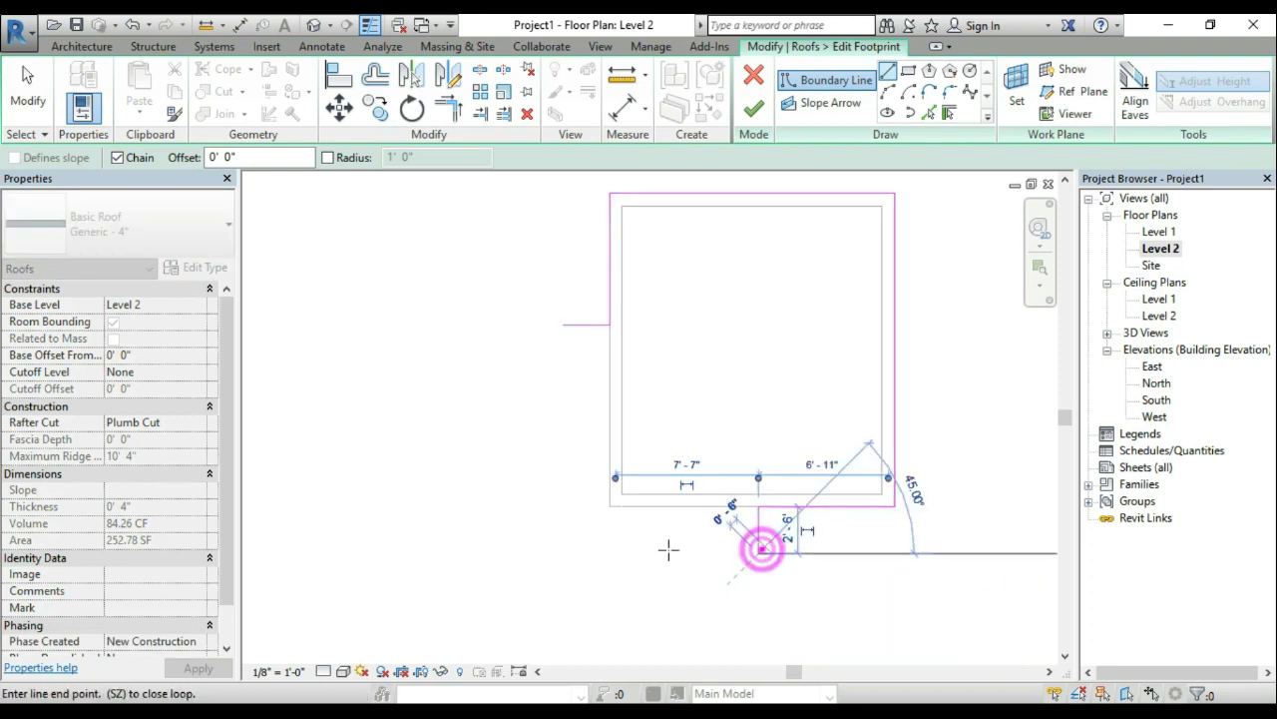
{"action": "left_click", "coordinate": [563, 552]}
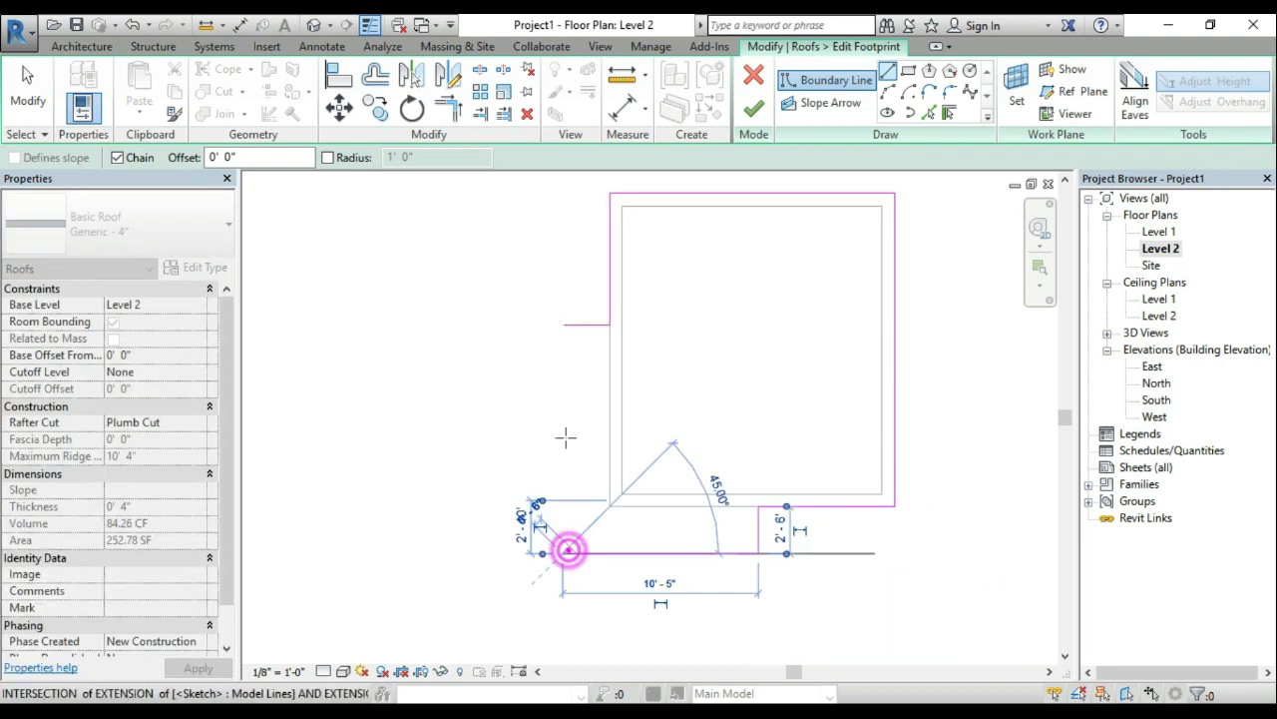
{"action": "left_click", "coordinate": [564, 326]}
{"action": "key", "text": "Escape"}
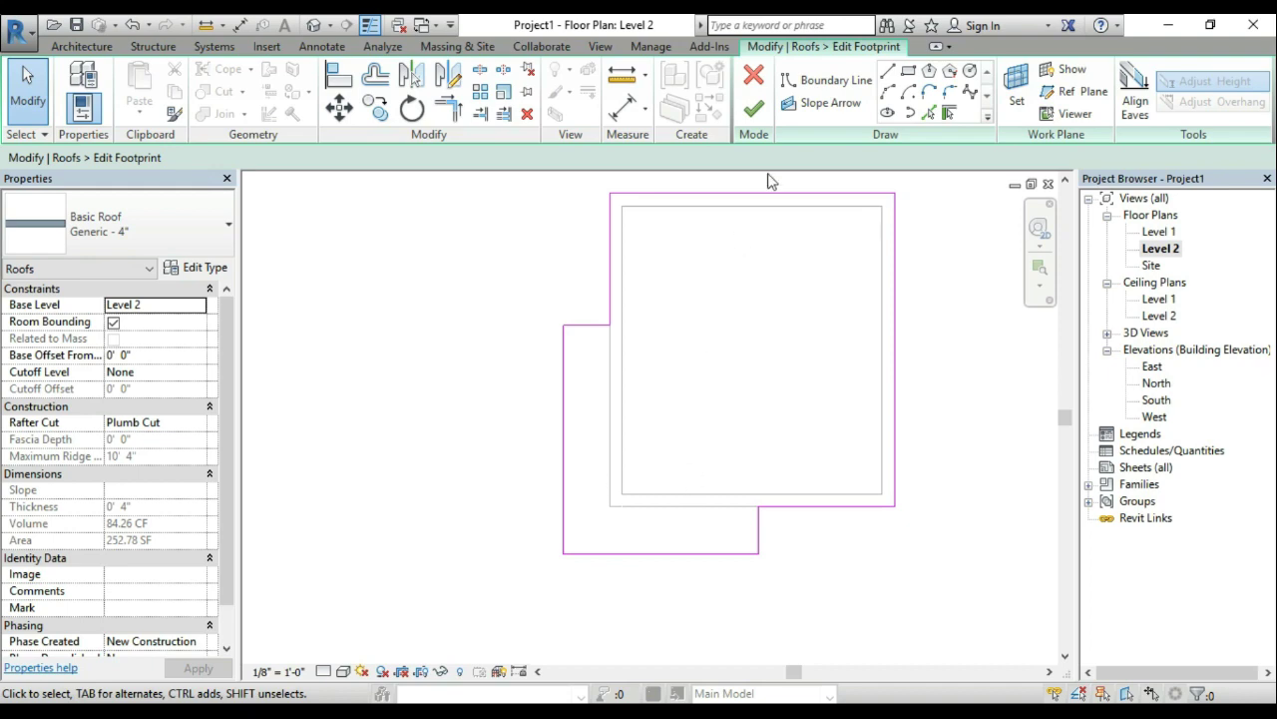
Step: Finish the stepped roof sketch, orbit it in the default 3D view, then return to Level 2
{"action": "left_click", "coordinate": [755, 112]}
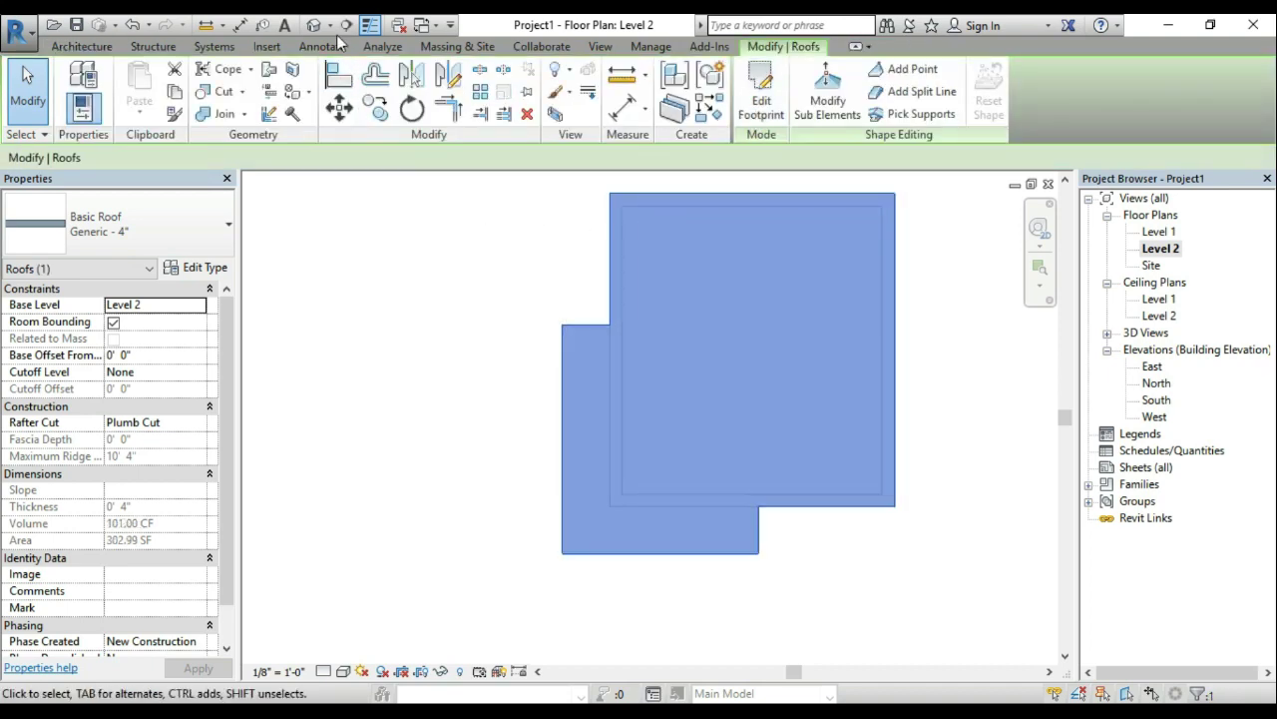
{"action": "left_click", "coordinate": [313, 25]}
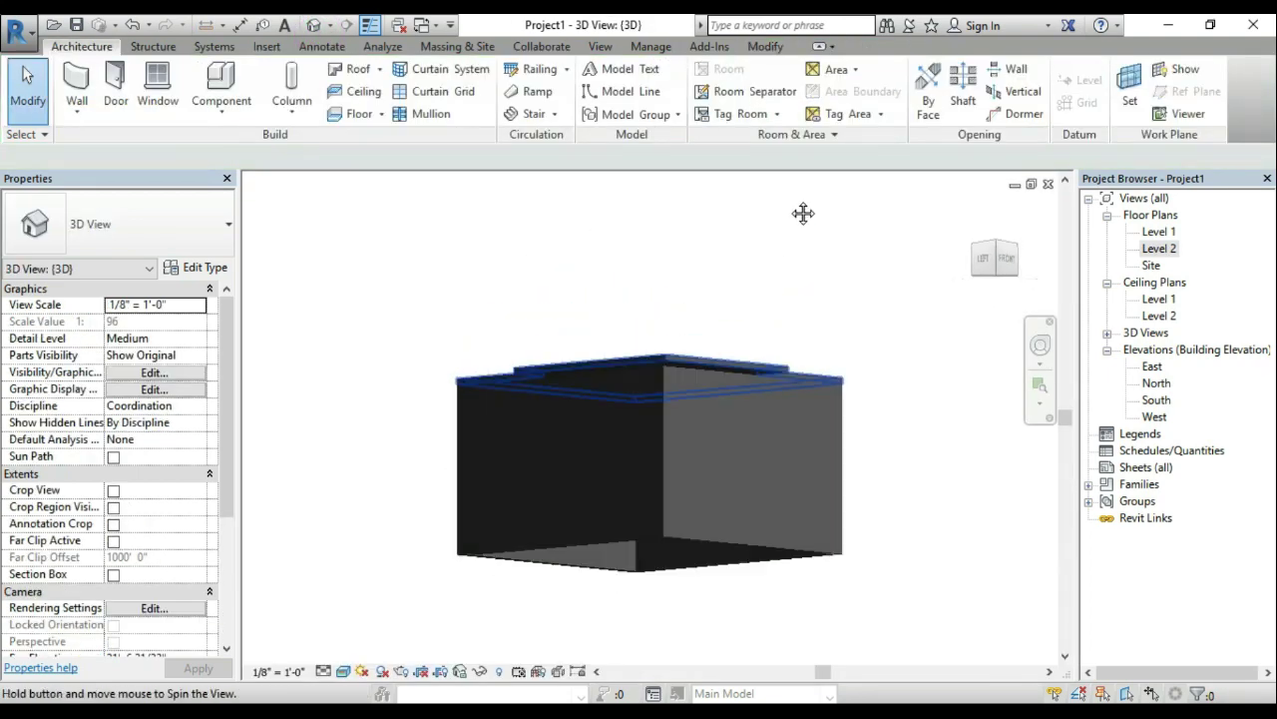
{"action": "mouse_move", "coordinate": [805, 214]}
{"action": "middle_mouse_down", "text": "shift"}
{"action": "mouse_move", "coordinate": [795, 308]}
{"action": "mouse_move", "coordinate": [570, 293]}
{"action": "mouse_move", "coordinate": [522, 425]}
{"action": "mouse_move", "coordinate": [541, 494]}
{"action": "middle_mouse_up", "text": "shift"}
{"action": "scroll", "coordinate": [534, 318], "scroll_direction": "up", "scroll_amount": 3}
{"action": "middle_click_drag", "start_coordinate": [647, 362], "coordinate": [662, 413]}
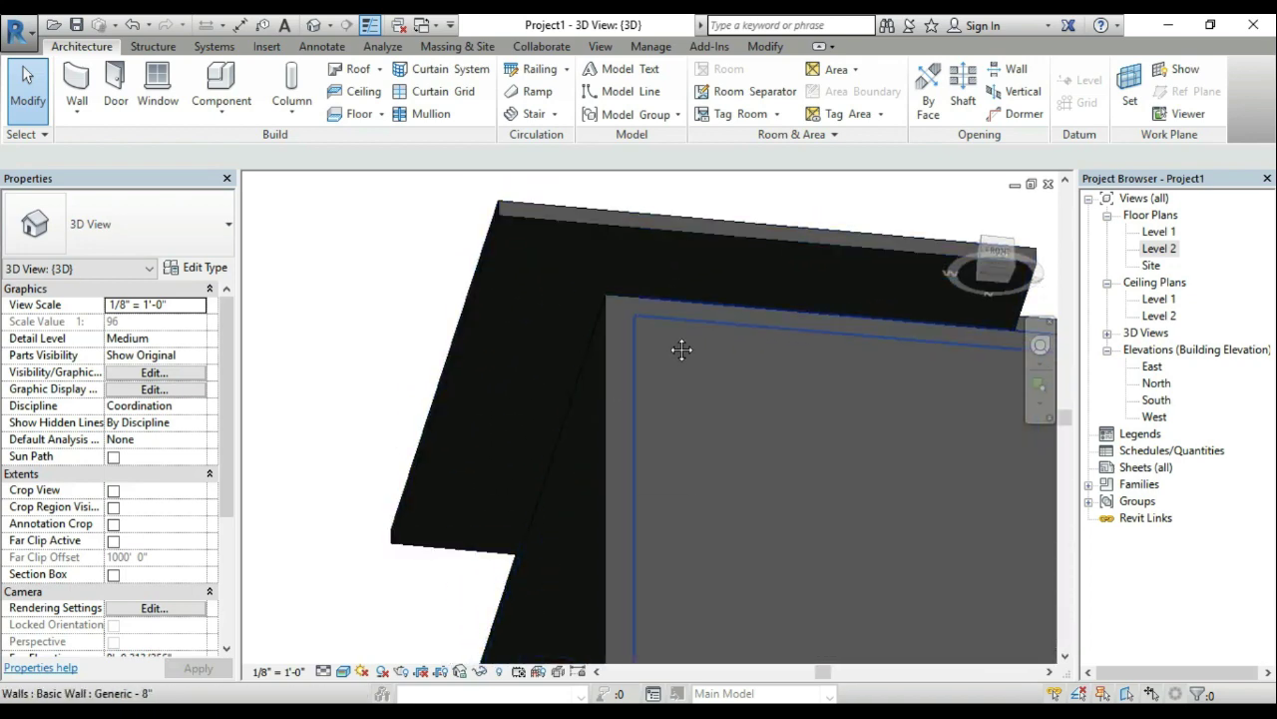
{"action": "scroll", "coordinate": [682, 351], "scroll_direction": "down", "scroll_amount": 5}
{"action": "middle_click_drag", "start_coordinate": [742, 349], "coordinate": [889, 542], "text": "shift"}
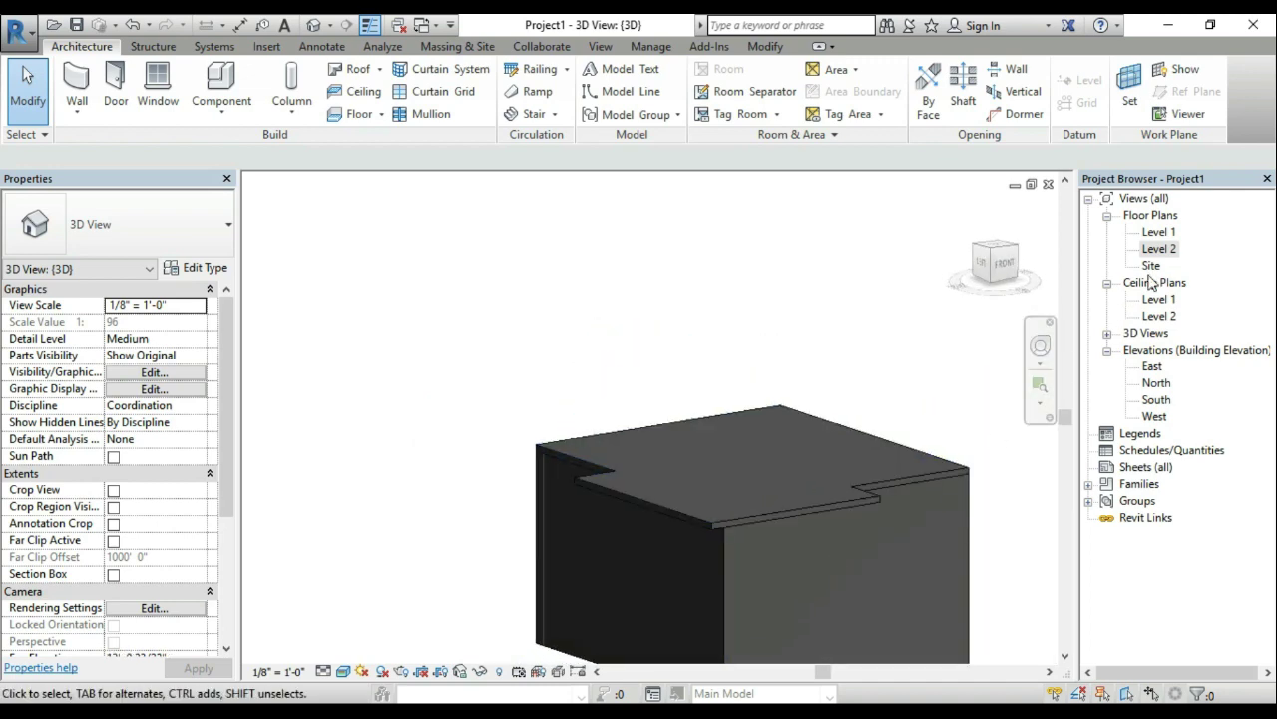
{"action": "double_click", "coordinate": [1160, 252]}
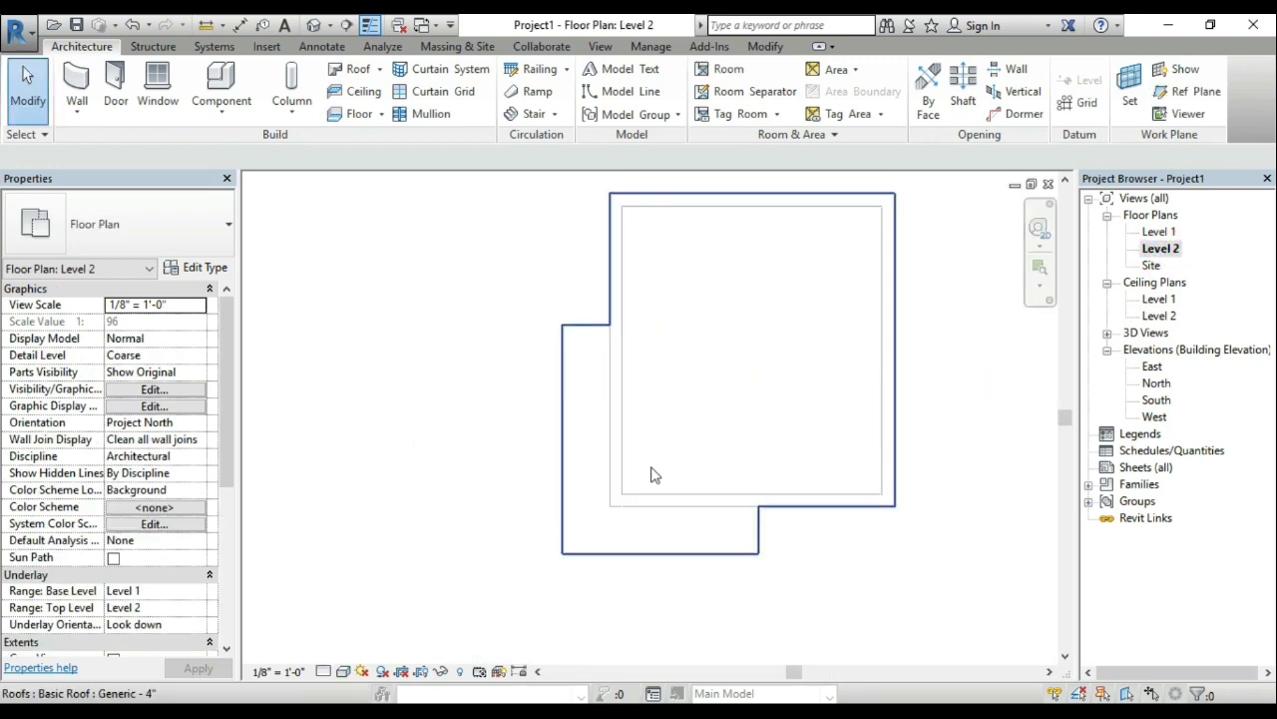
Step: Edit the roof footprint and sketch a small rectangular opening in the left overhang
{"action": "left_click", "coordinate": [576, 314]}
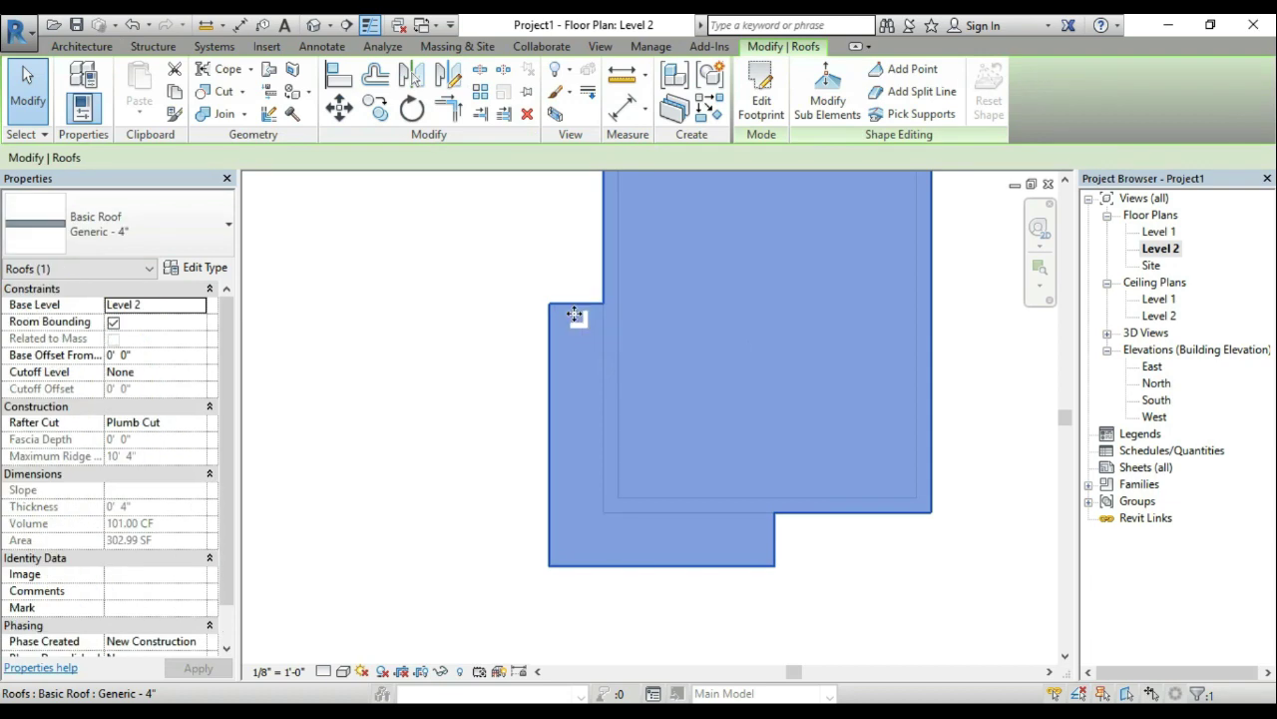
{"action": "left_click", "coordinate": [761, 107]}
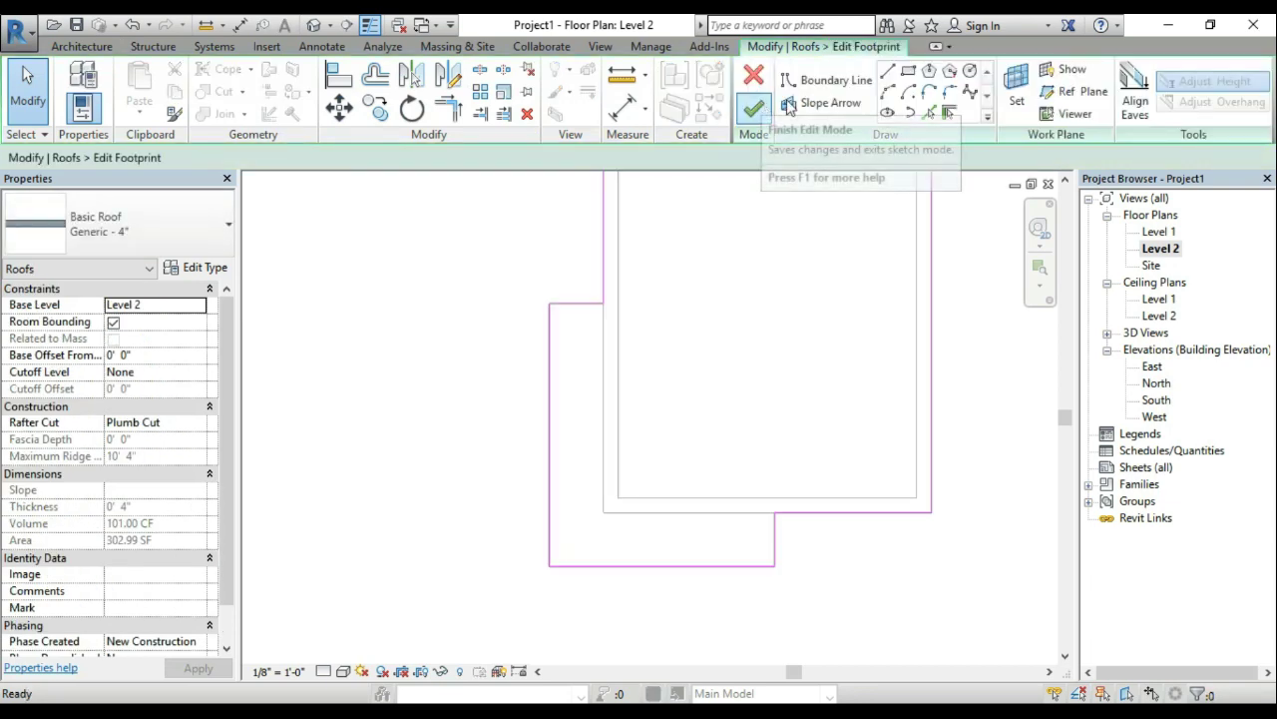
{"action": "key", "text": "z"}
{"action": "key", "text": "f"}
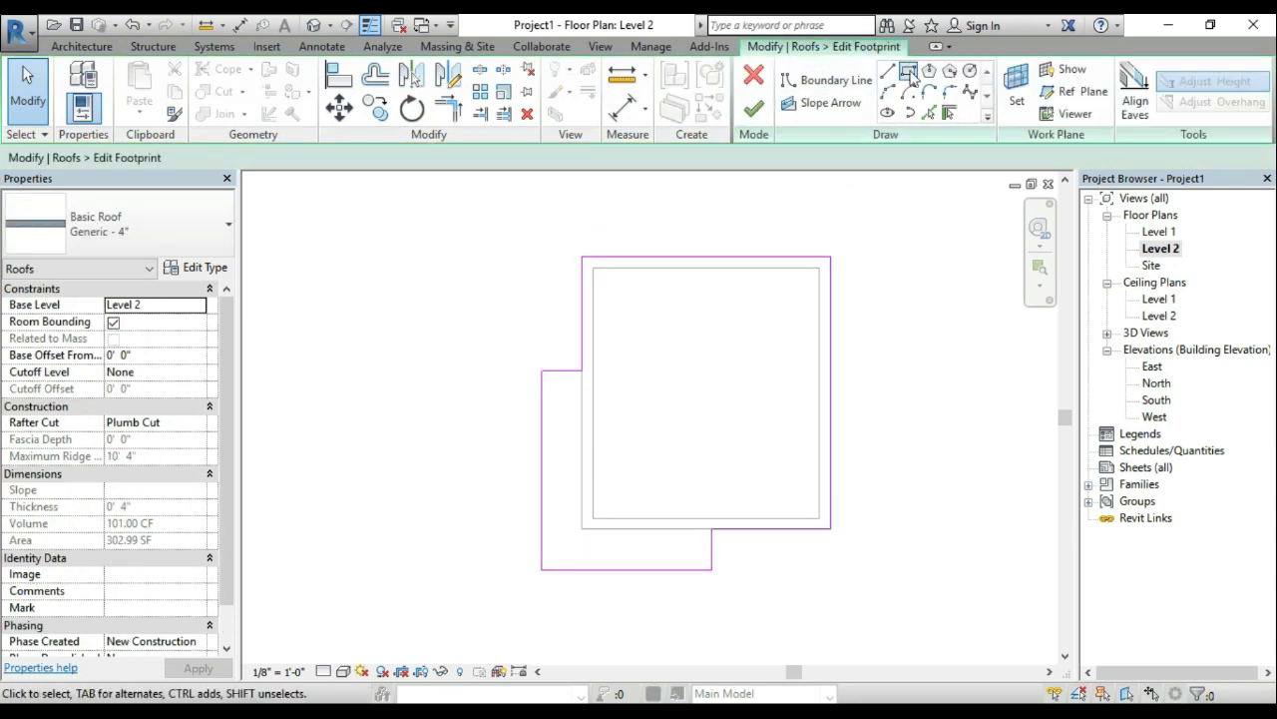
{"action": "left_click", "coordinate": [908, 70]}
{"action": "scroll", "coordinate": [633, 363], "scroll_direction": "up", "scroll_amount": 3}
{"action": "scroll", "coordinate": [555, 390], "scroll_direction": "up", "scroll_amount": 2}
{"action": "left_click", "coordinate": [549, 376]}
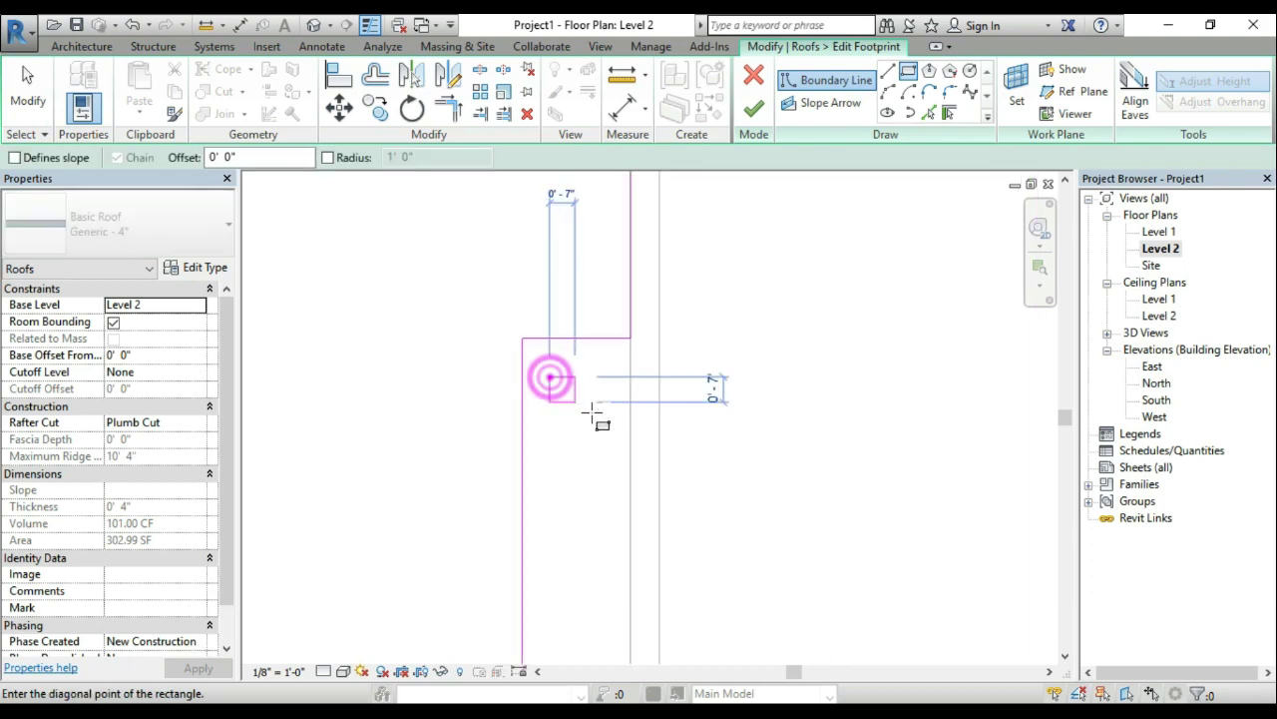
{"action": "left_click", "coordinate": [612, 416]}
{"action": "middle_click_drag", "start_coordinate": [535, 523], "coordinate": [542, 423]}
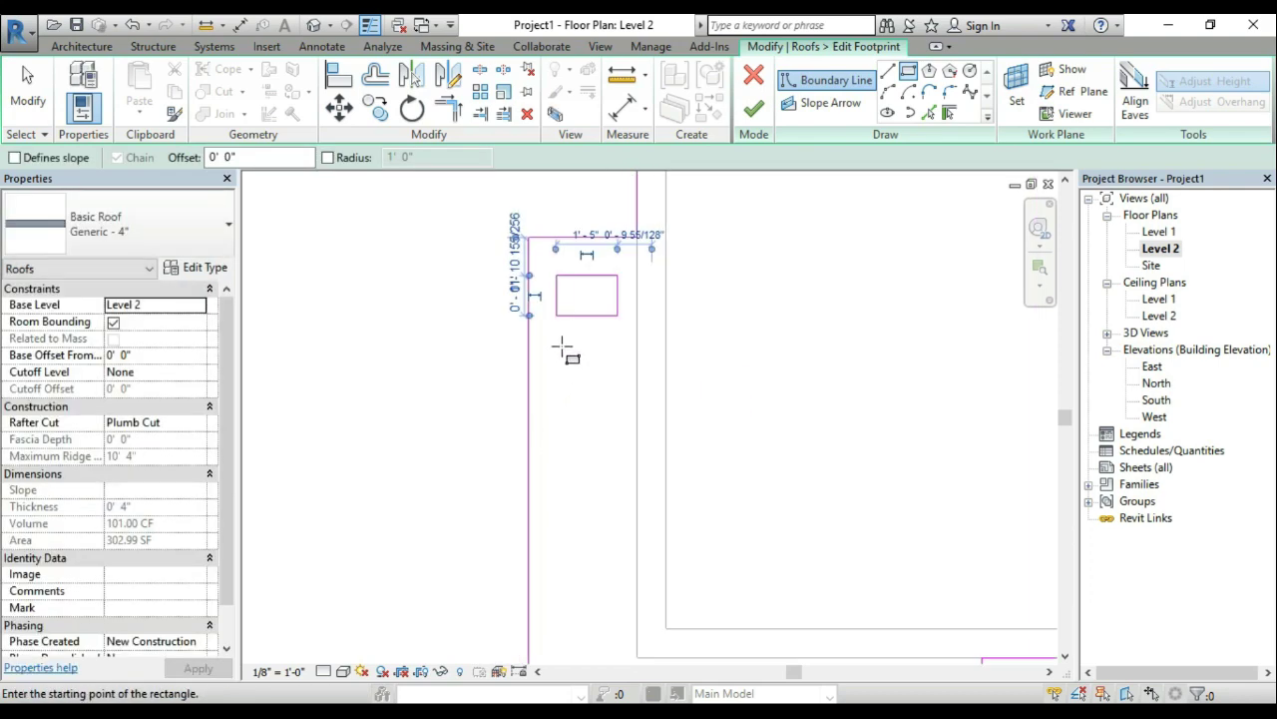
Step: Copy the opening repeatedly at 2' spacing to make six openings, then finish the roof
{"action": "key", "text": "Escape"}
{"action": "left_click", "coordinate": [375, 108]}
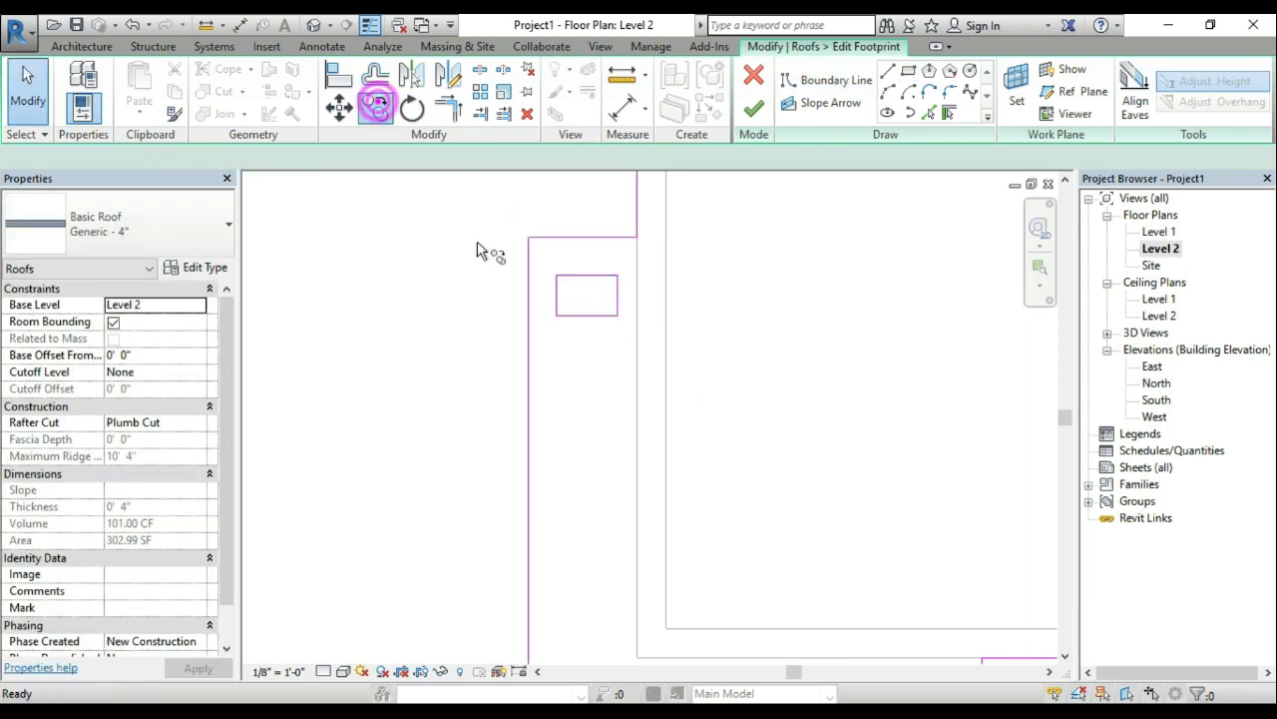
{"action": "left_click_drag", "start_coordinate": [542, 277], "coordinate": [634, 341]}
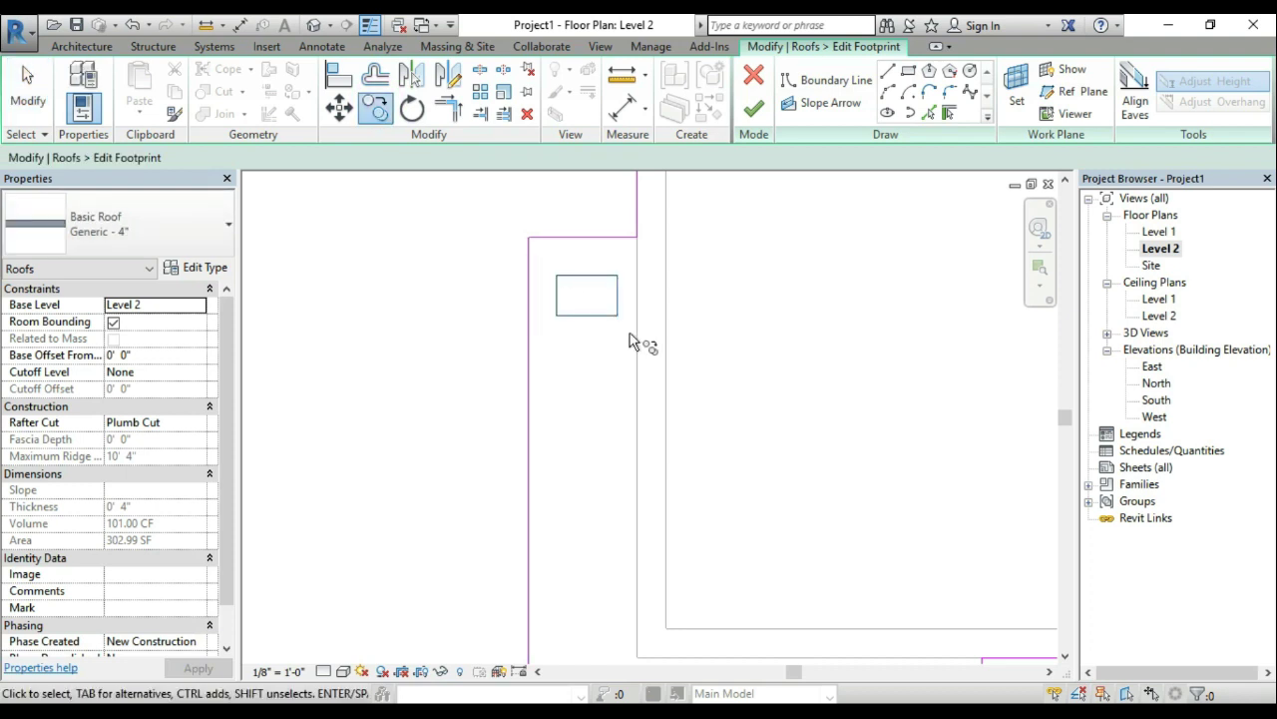
{"action": "key", "text": "Return"}
{"action": "left_click", "coordinate": [372, 158]}
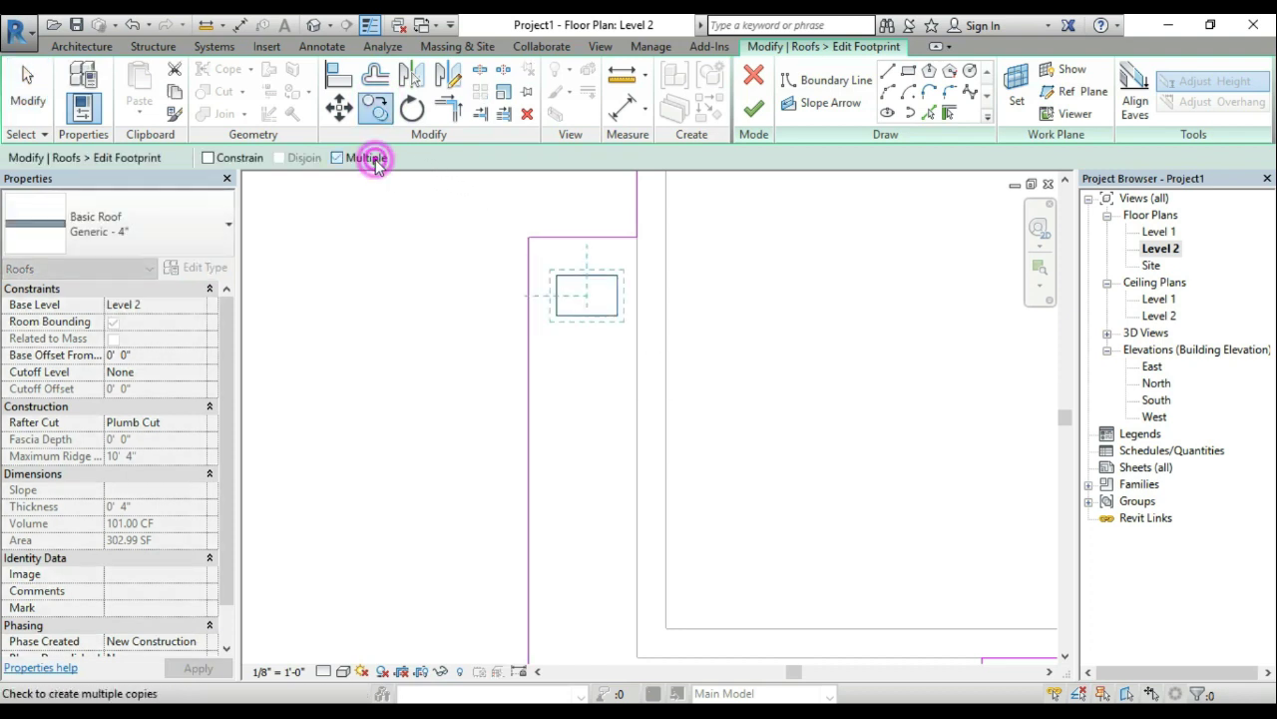
{"action": "left_click", "coordinate": [588, 277]}
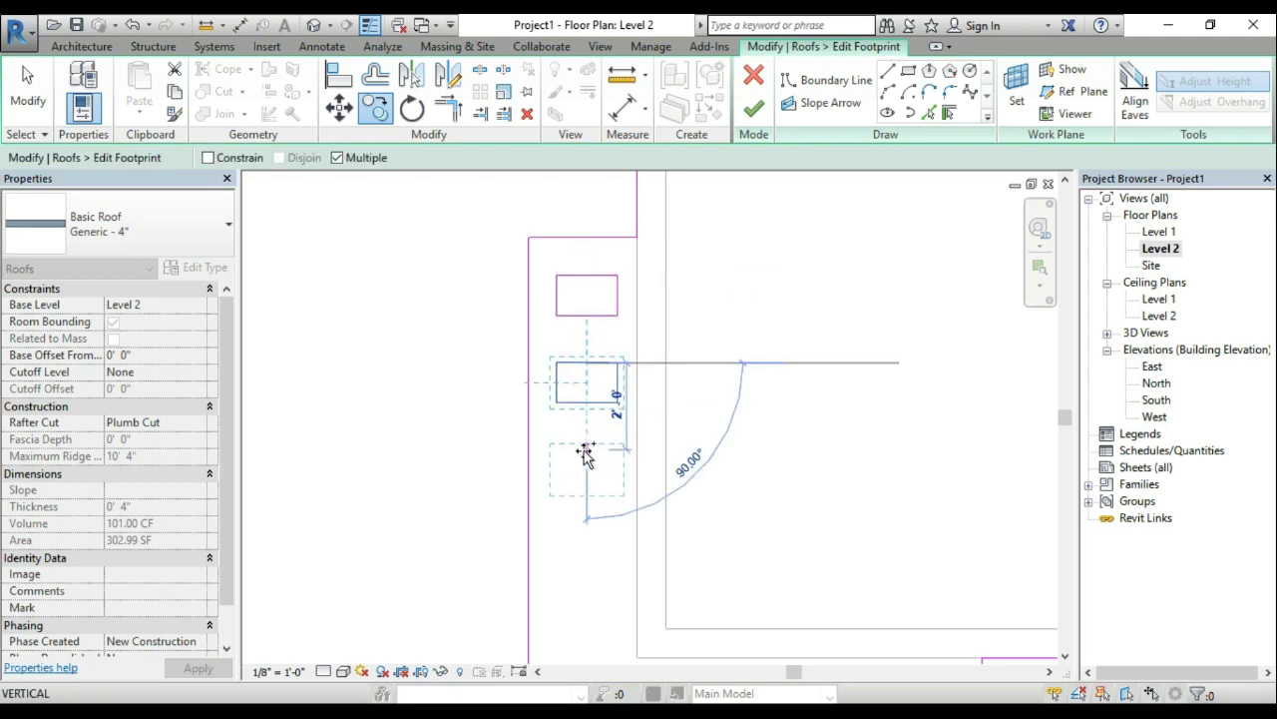
{"action": "middle_click_drag", "start_coordinate": [587, 456], "coordinate": [604, 396]}
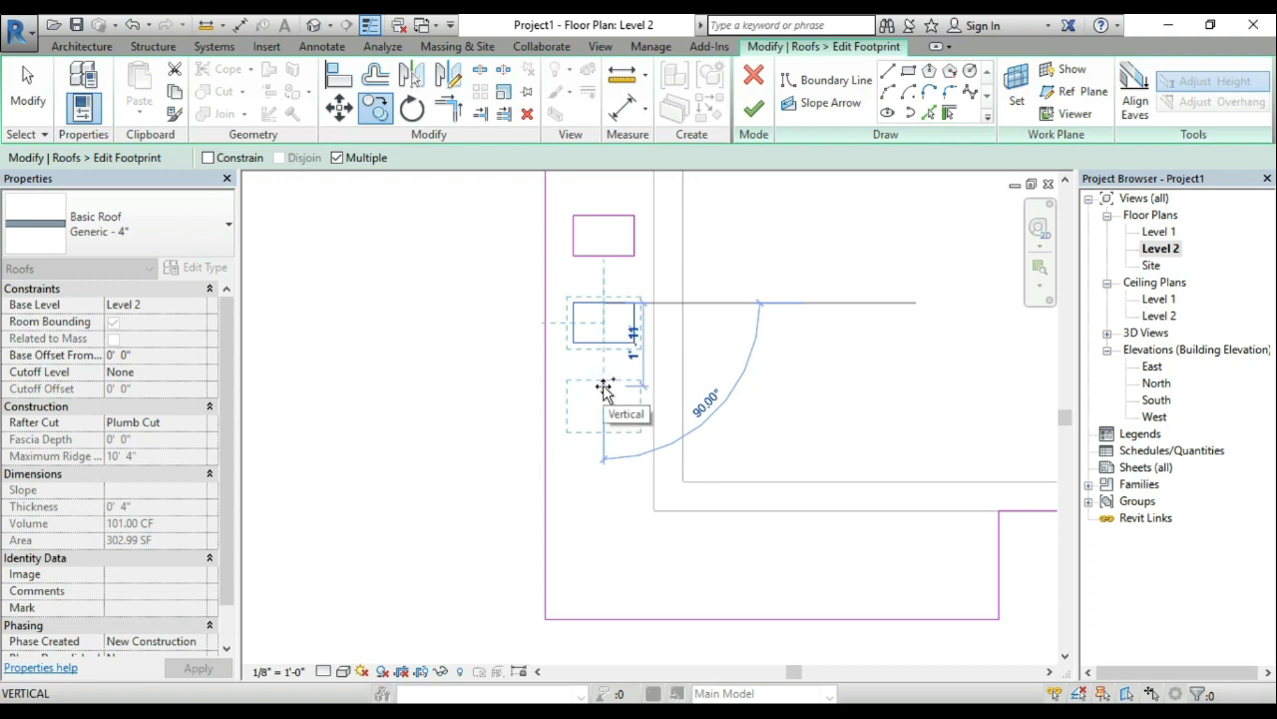
{"action": "left_click", "coordinate": [604, 393]}
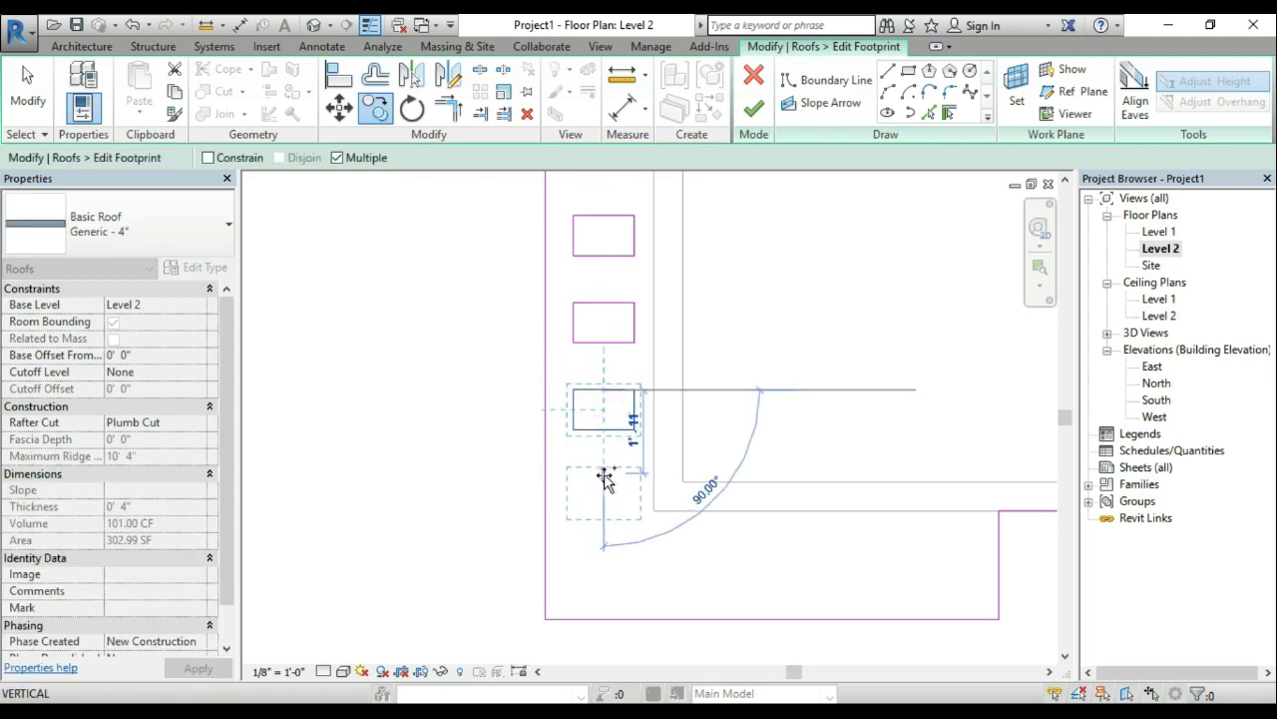
{"action": "type", "text": "2"}
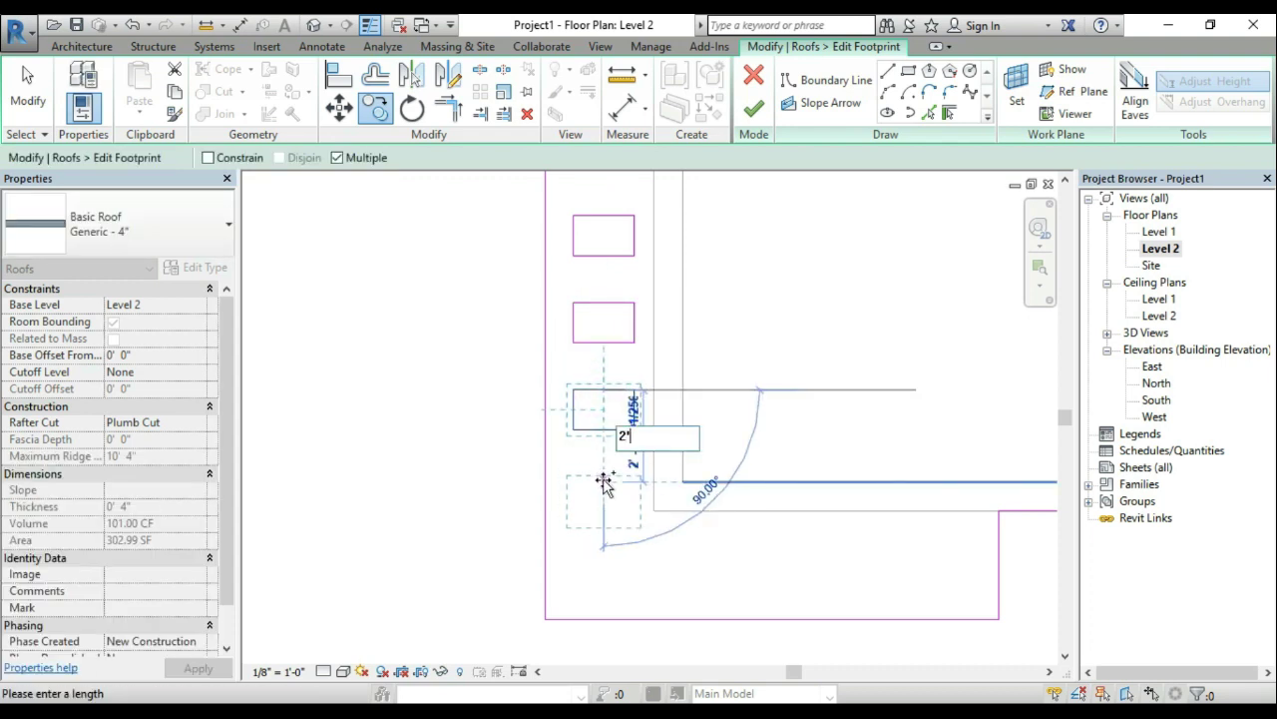
{"action": "key", "text": "Return"}
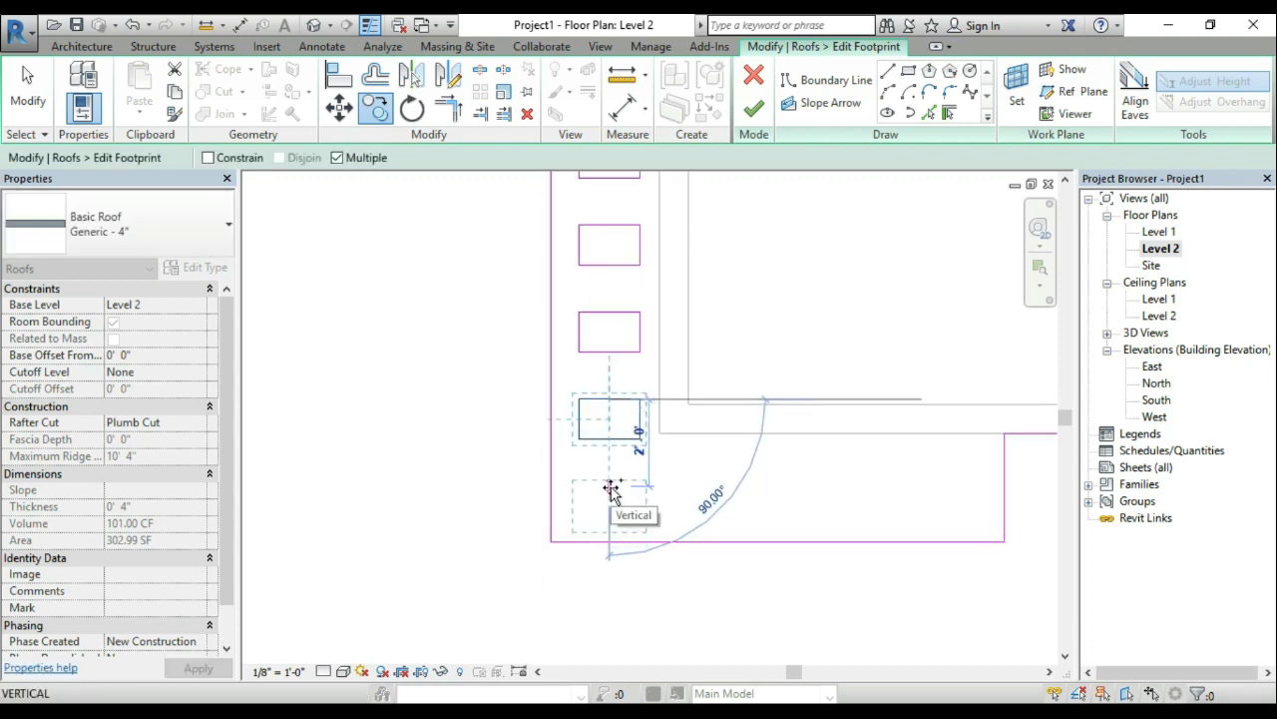
{"action": "left_click", "coordinate": [611, 489]}
{"action": "key", "text": "Escape"}
{"action": "scroll", "coordinate": [662, 450], "scroll_direction": "down", "scroll_amount": 1}
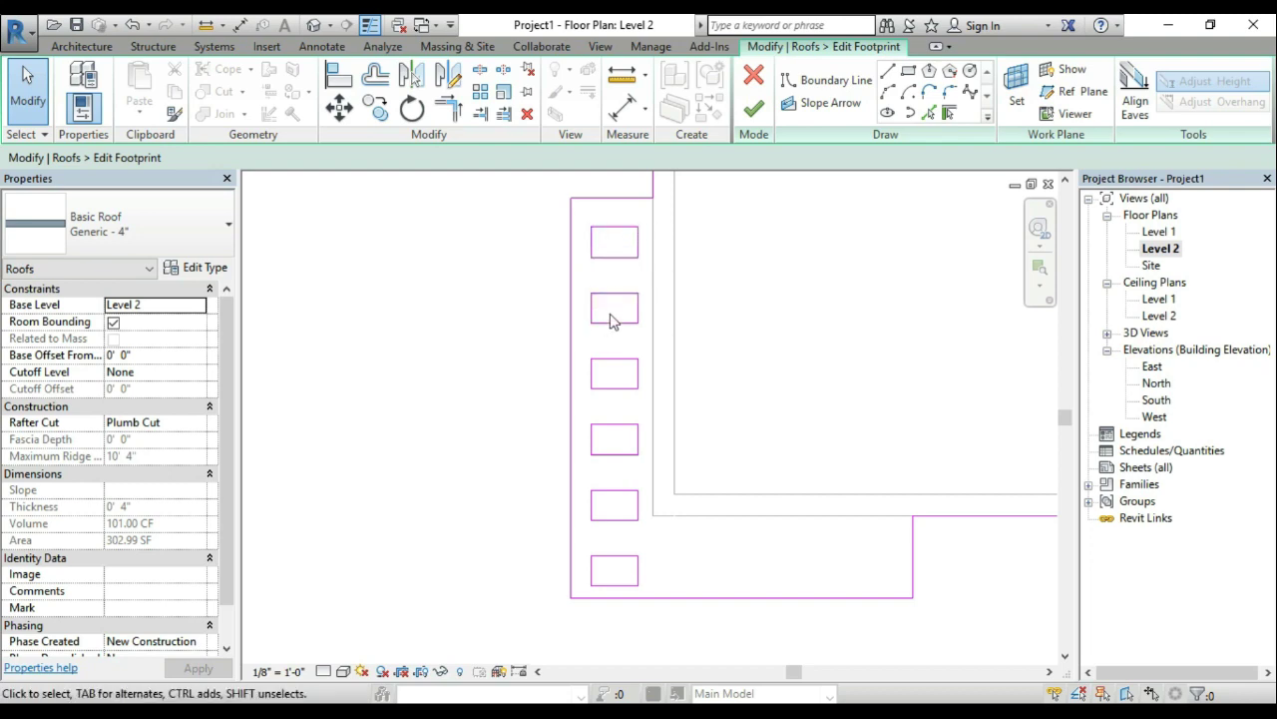
{"action": "left_click", "coordinate": [767, 113]}
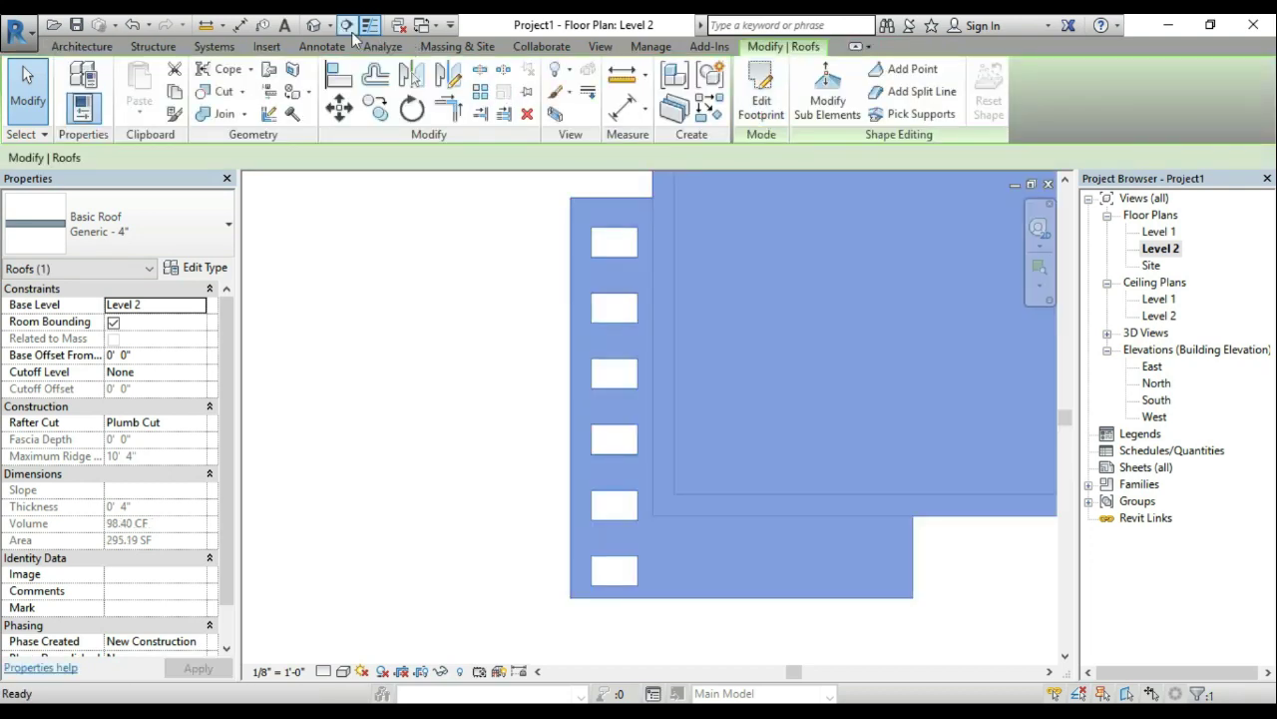
Step: Orbit the default 3D view to check the six roof openings, then reopen Level 2 and select the roof
{"action": "left_click", "coordinate": [327, 30]}
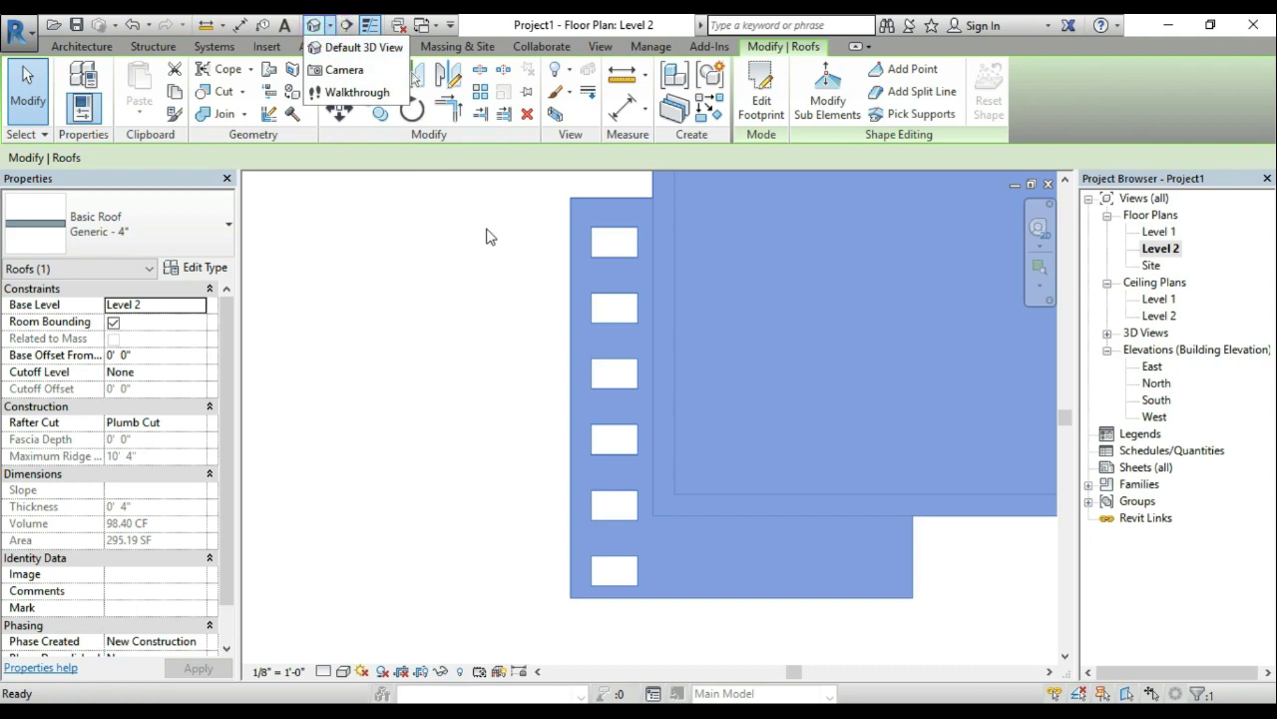
{"action": "left_click", "coordinate": [345, 48]}
{"action": "middle_click_drag", "start_coordinate": [599, 379], "coordinate": [709, 478], "text": "shift"}
{"action": "scroll", "coordinate": [798, 332], "scroll_direction": "up", "scroll_amount": 3}
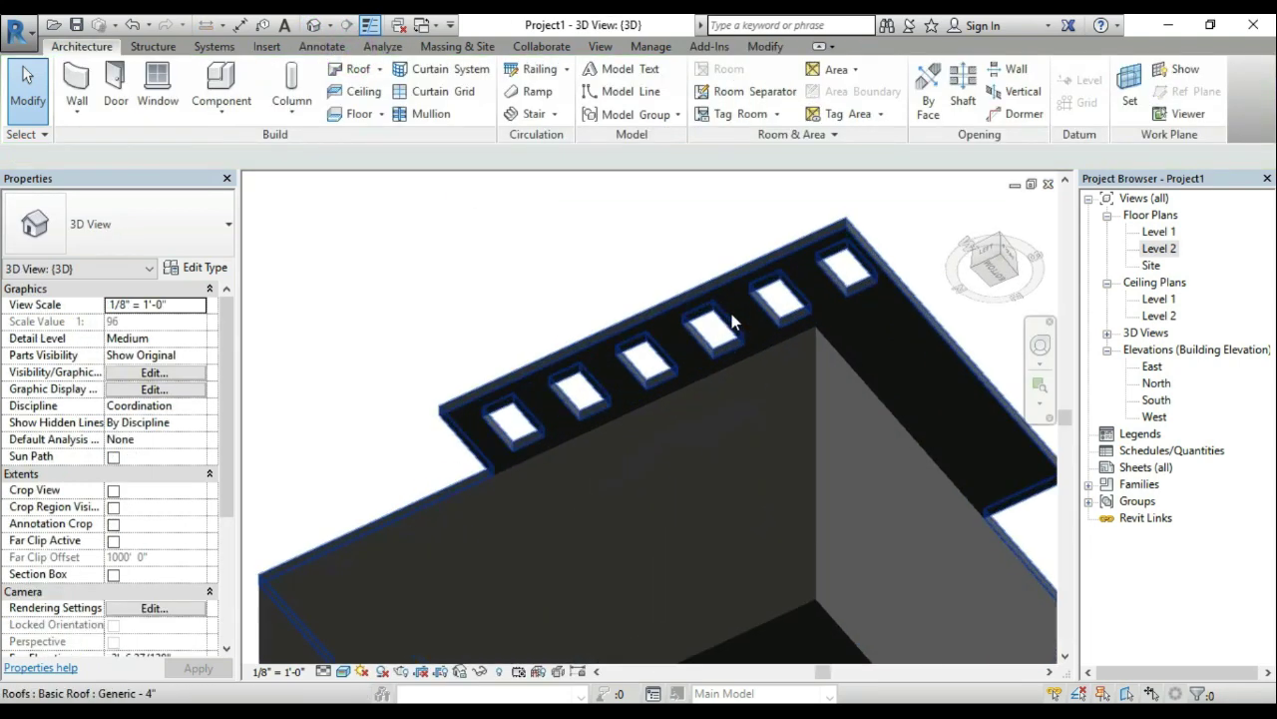
{"action": "scroll", "coordinate": [799, 333], "scroll_direction": "down", "scroll_amount": 5}
{"action": "mouse_move", "coordinate": [644, 571]}
{"action": "middle_mouse_down", "text": "shift"}
{"action": "mouse_move", "coordinate": [695, 336]}
{"action": "mouse_move", "coordinate": [697, 568]}
{"action": "mouse_move", "coordinate": [618, 410]}
{"action": "middle_mouse_up", "text": "shift"}
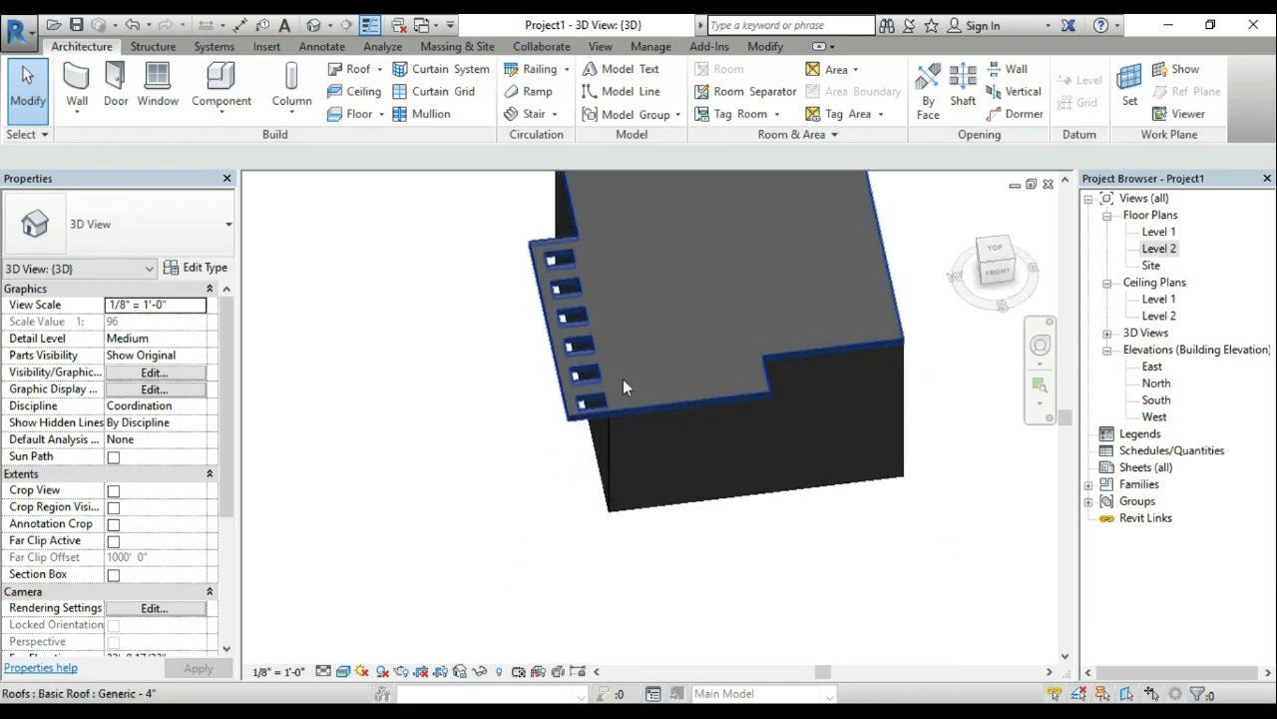
{"action": "double_click", "coordinate": [1158, 248]}
{"action": "middle_click_drag", "start_coordinate": [759, 509], "coordinate": [646, 462]}
{"action": "left_click", "coordinate": [646, 462]}
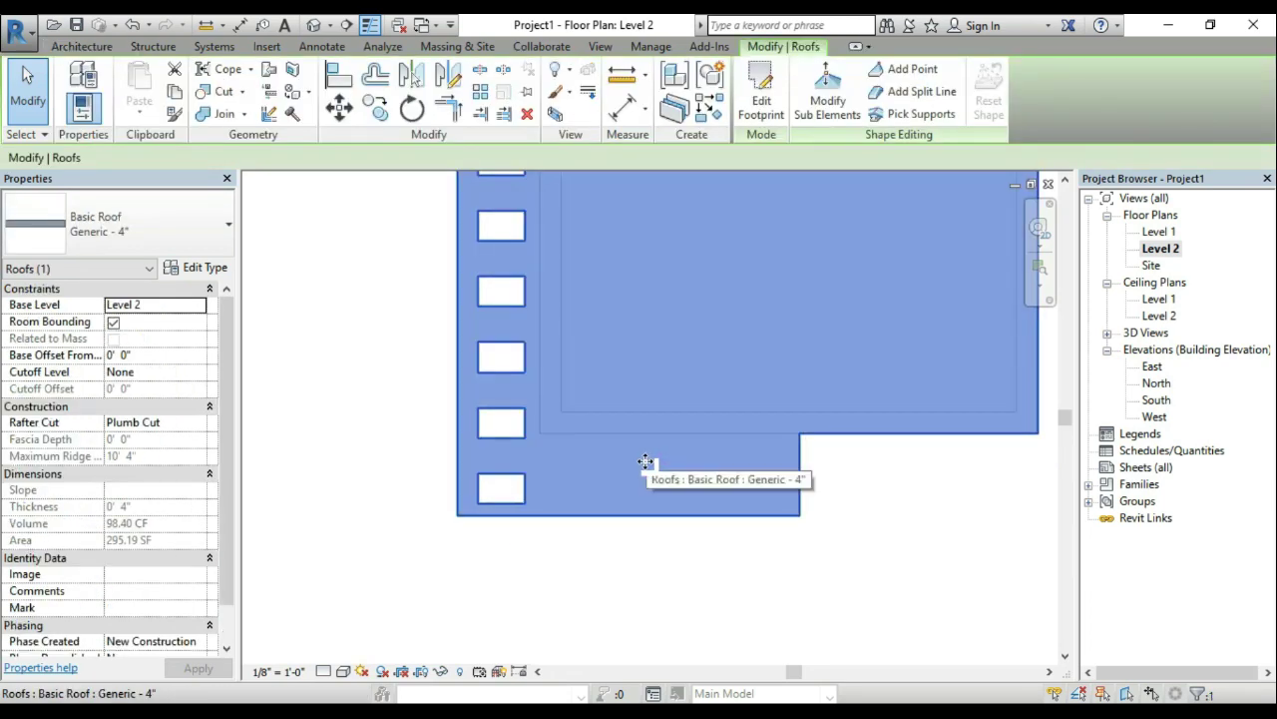
Step: Delete the bottom edge line of the roof's footprint sketch
{"action": "left_click", "coordinate": [759, 112]}
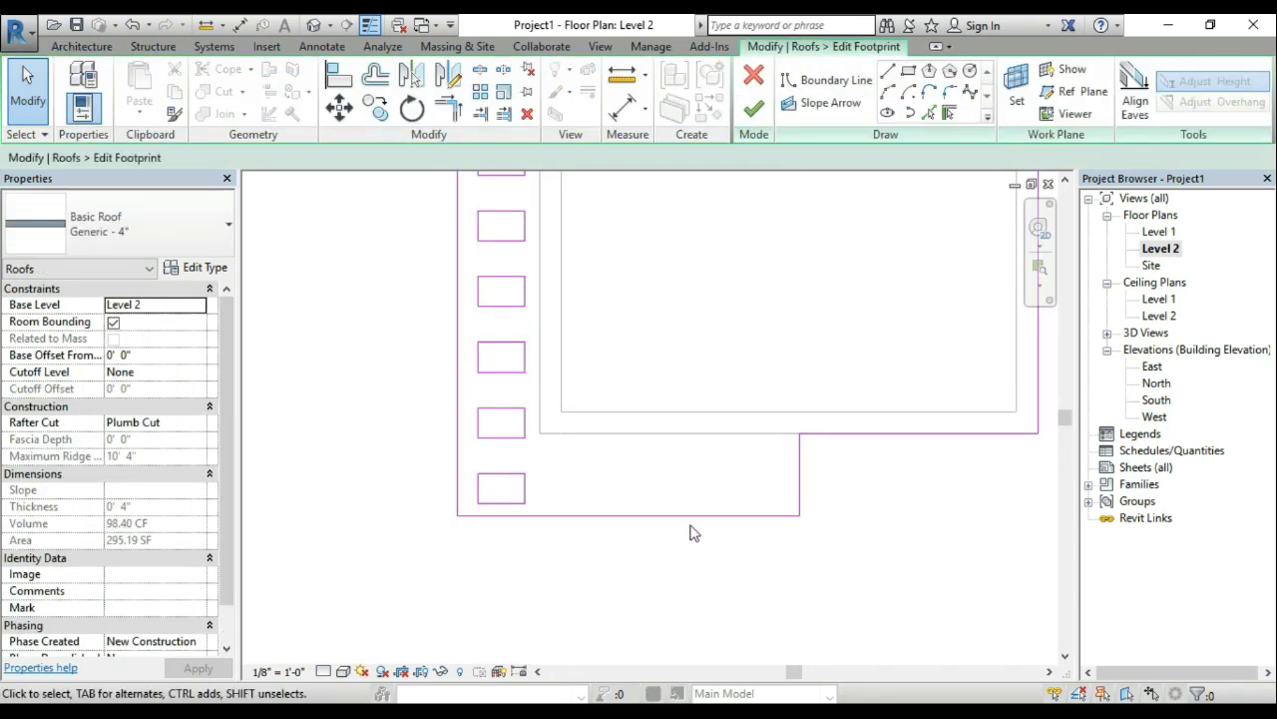
{"action": "left_click", "coordinate": [694, 516]}
{"action": "key", "text": "Delete"}
Step: Draw the first 1' square notch from the open bottom endpoint with boundary lines
{"action": "left_click", "coordinate": [888, 70]}
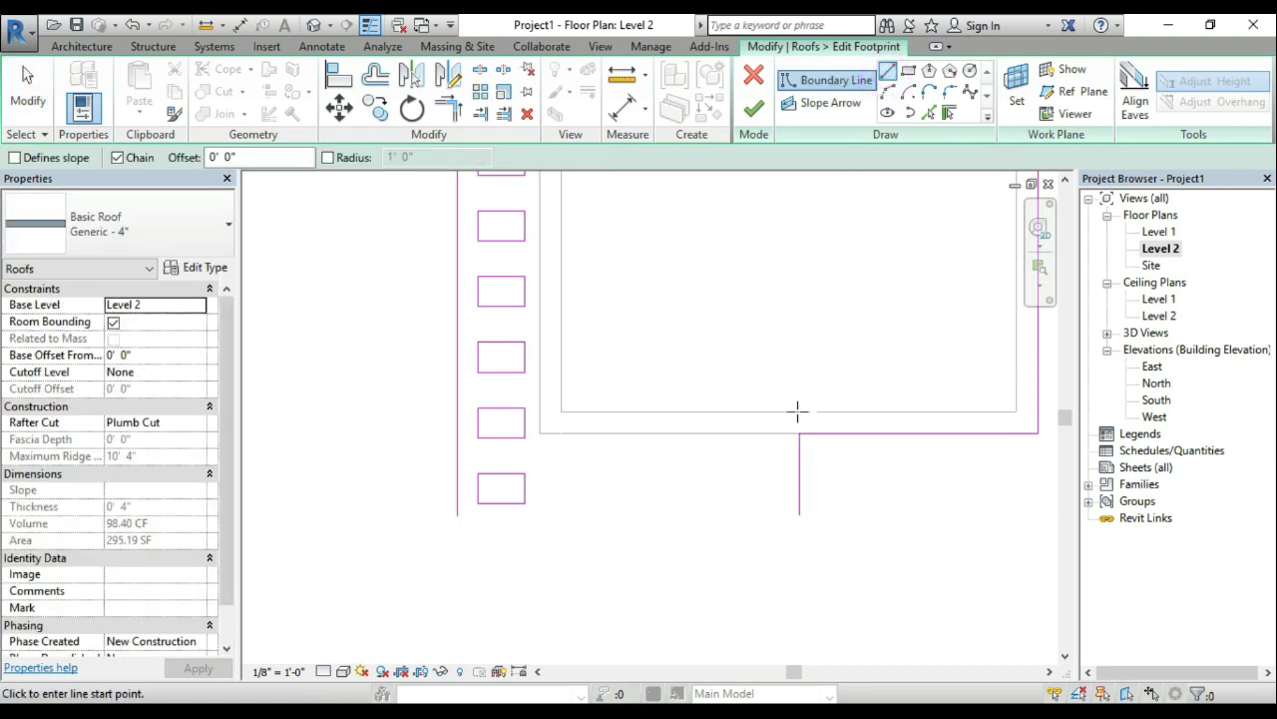
{"action": "left_click", "coordinate": [799, 516]}
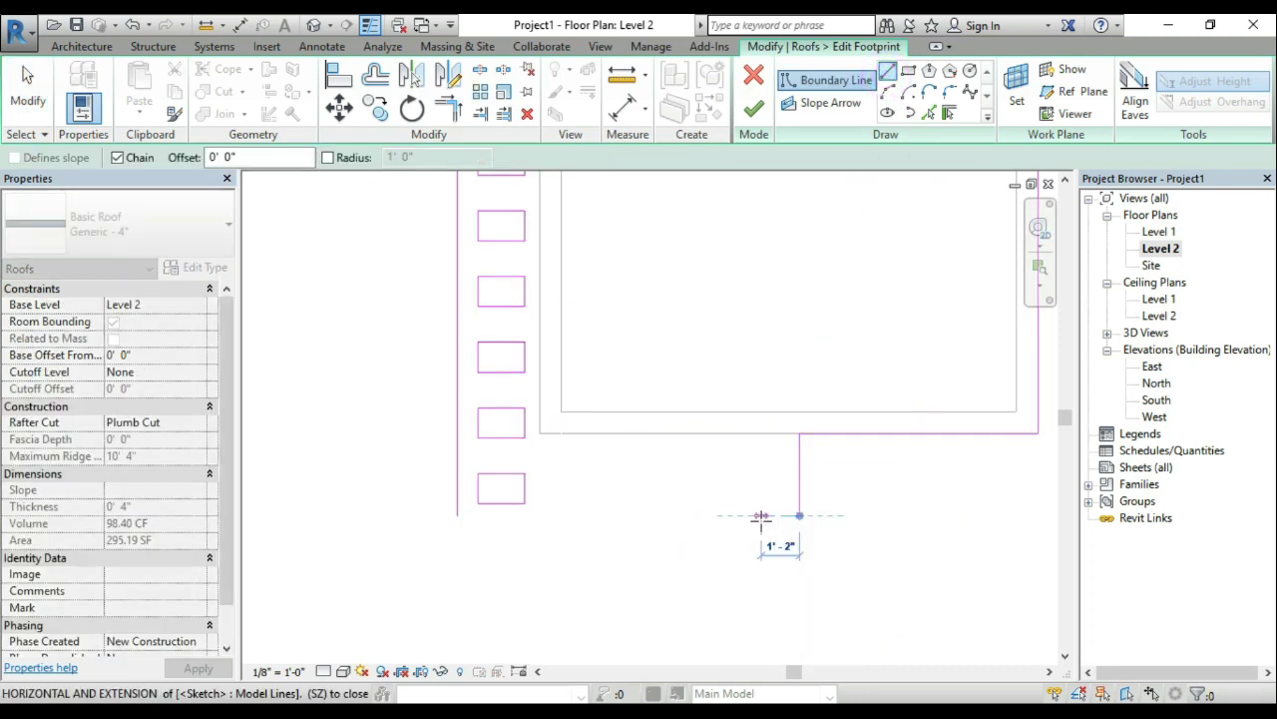
{"action": "left_click", "coordinate": [766, 516]}
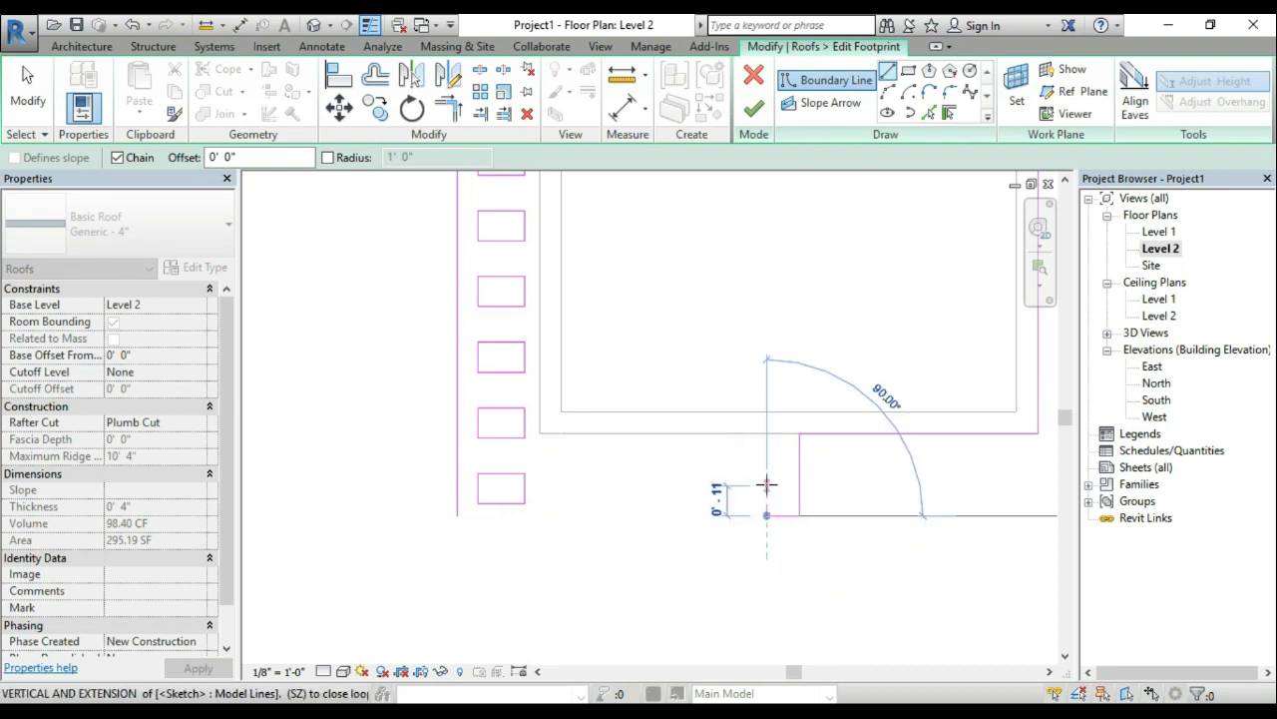
{"action": "type", "text": "1"}
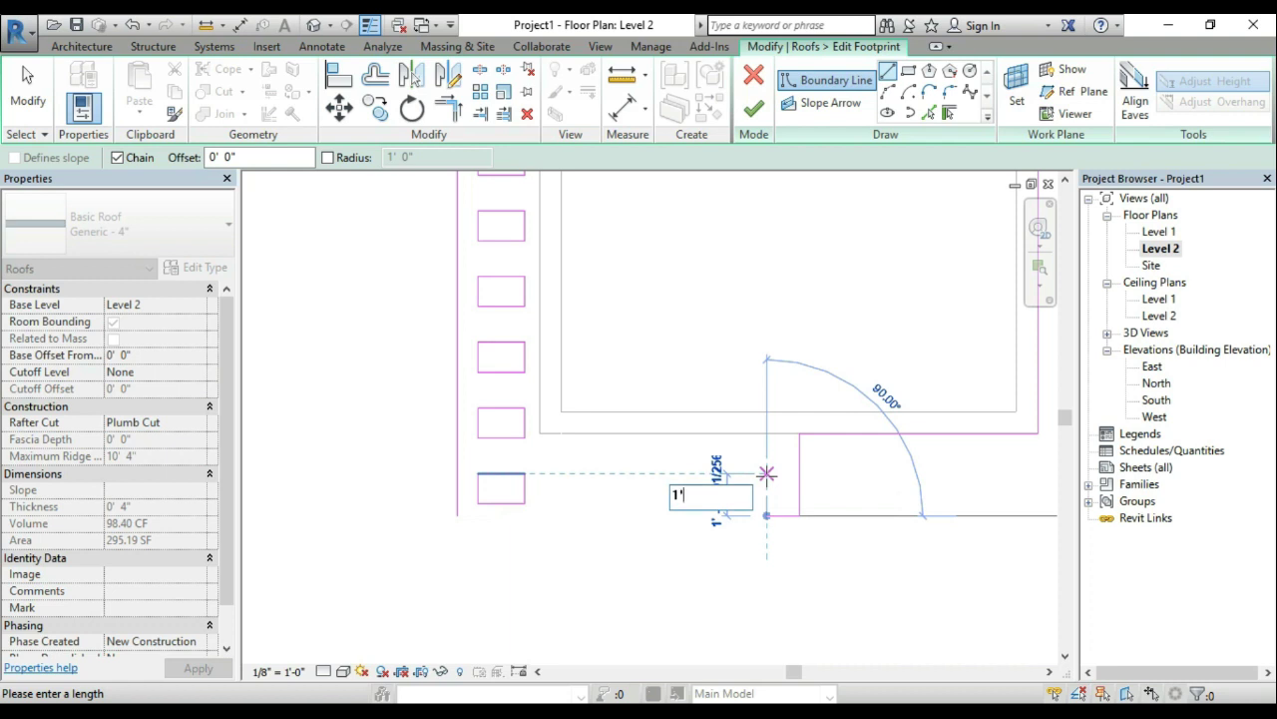
{"action": "key", "text": "Return"}
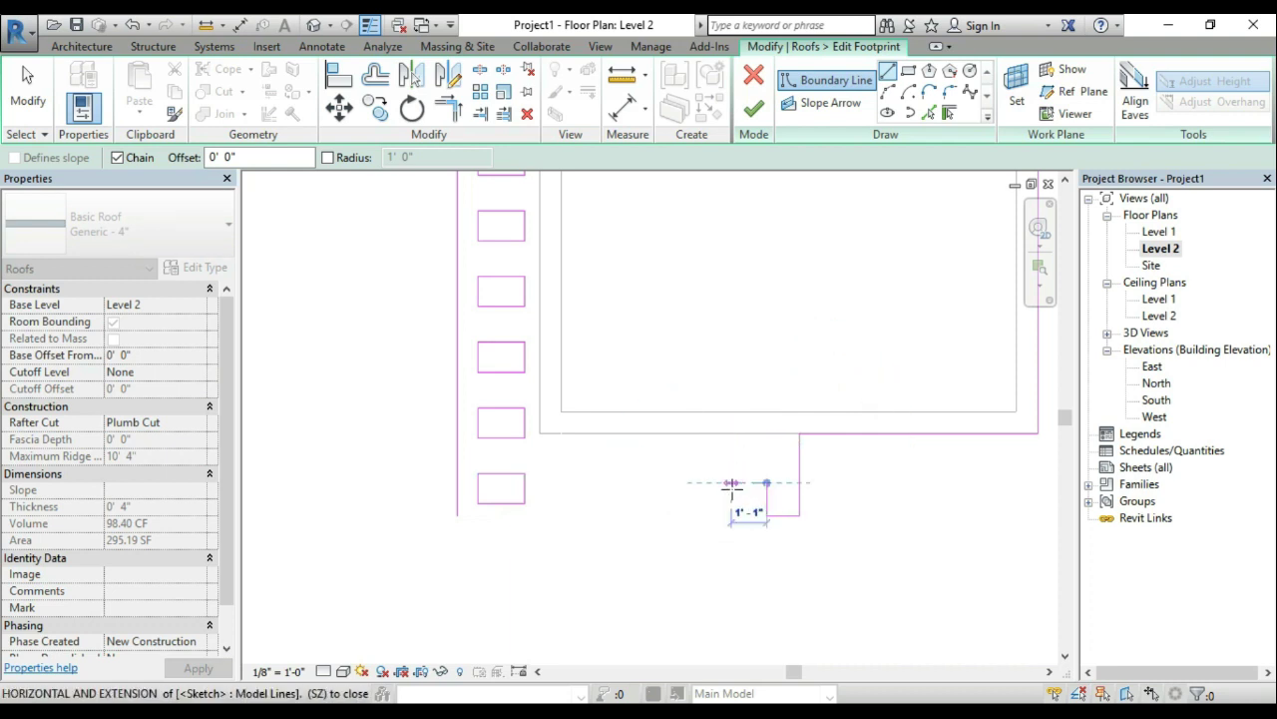
{"action": "type", "text": "1"}
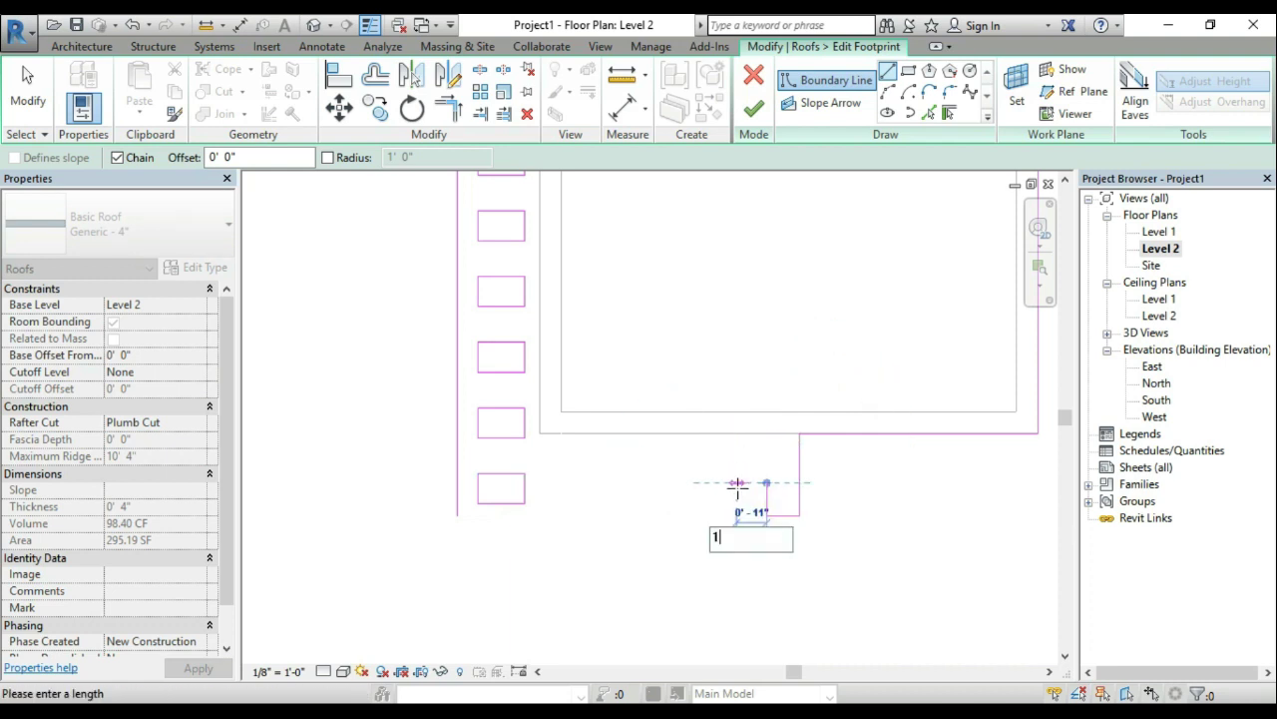
{"action": "key", "text": "Return"}
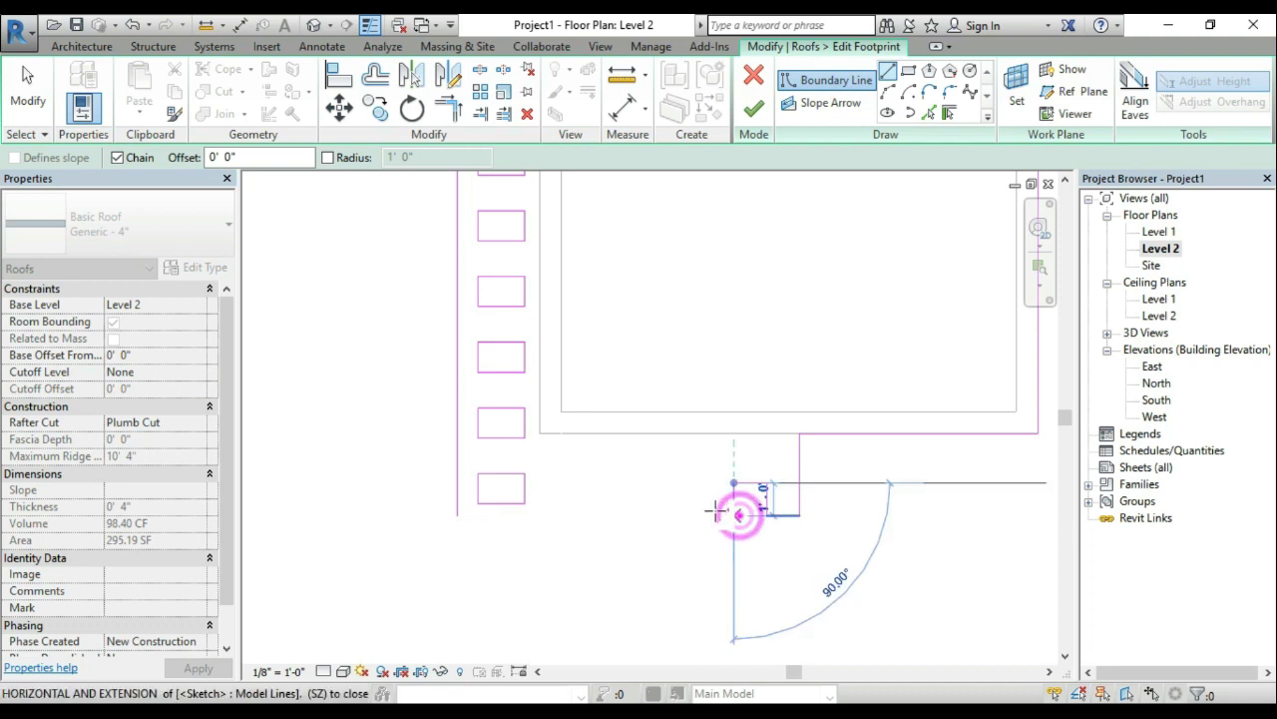
{"action": "left_click", "coordinate": [733, 515]}
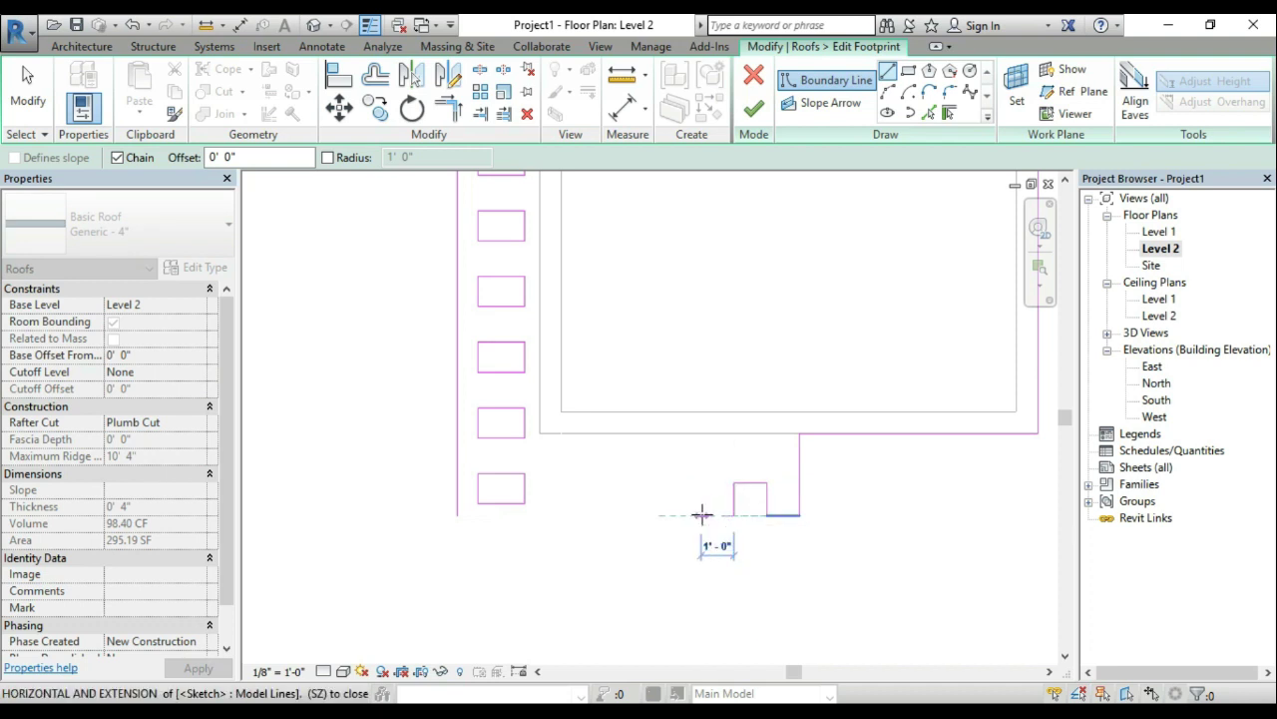
Step: Draw the second and third 1' notches and close the footprint at the left edge
{"action": "left_click", "coordinate": [701, 515]}
{"action": "left_click", "coordinate": [701, 483]}
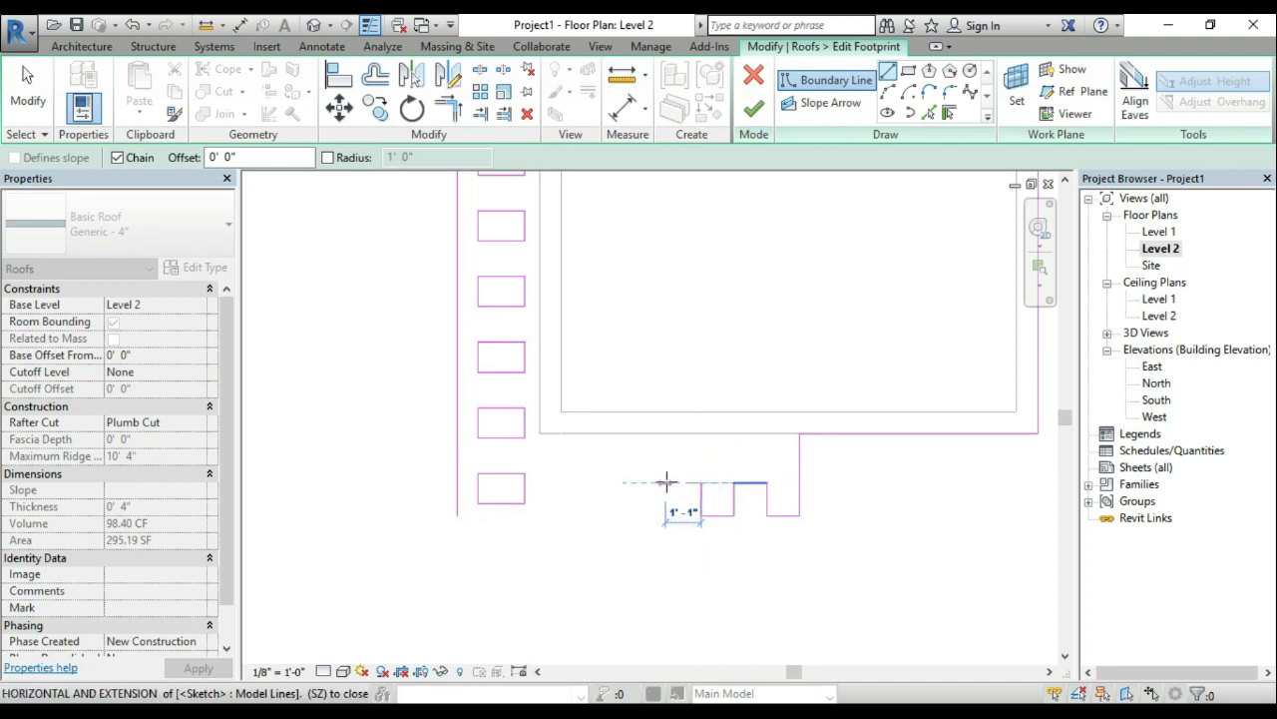
{"action": "left_click", "coordinate": [667, 483]}
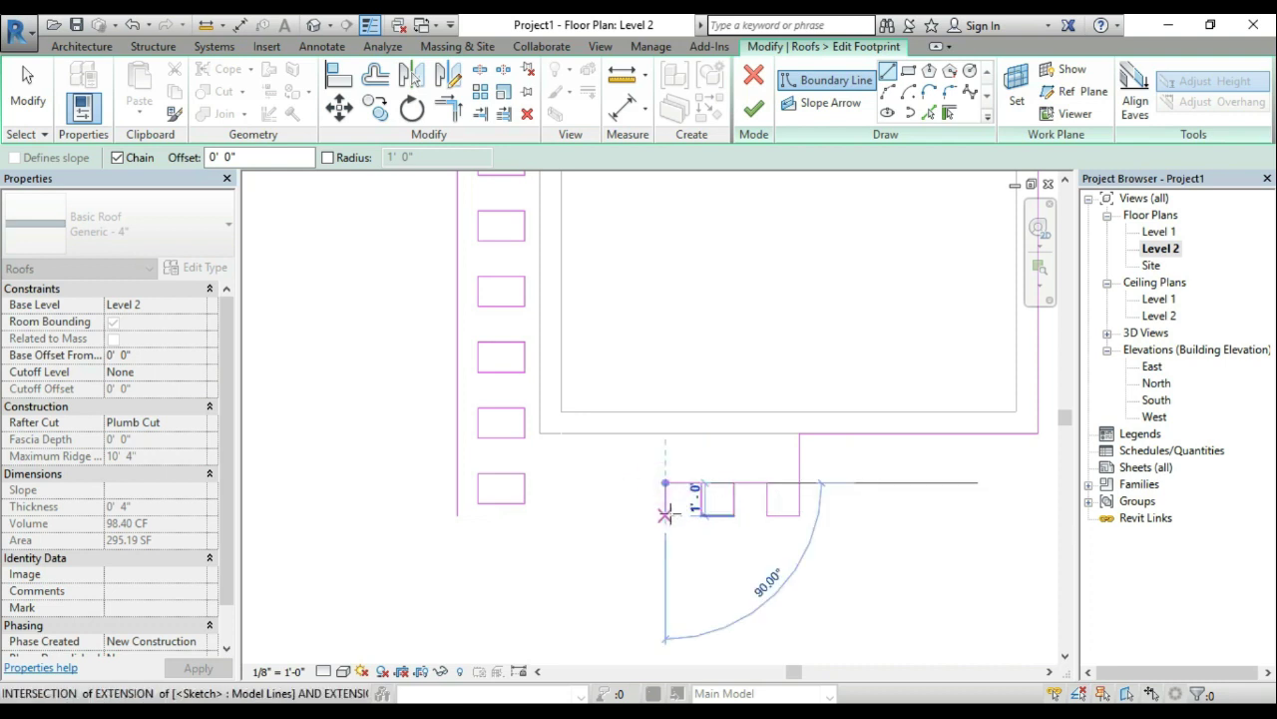
{"action": "left_click", "coordinate": [666, 515]}
{"action": "left_click", "coordinate": [632, 515]}
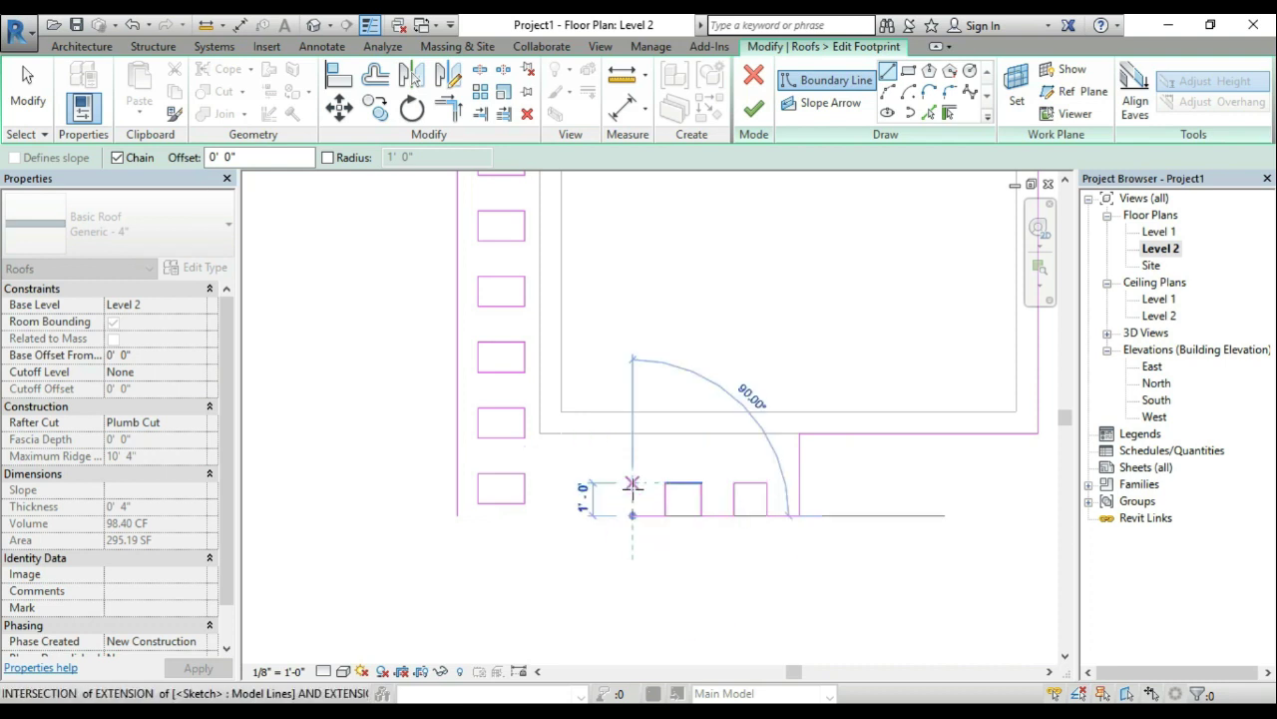
{"action": "left_click", "coordinate": [632, 483]}
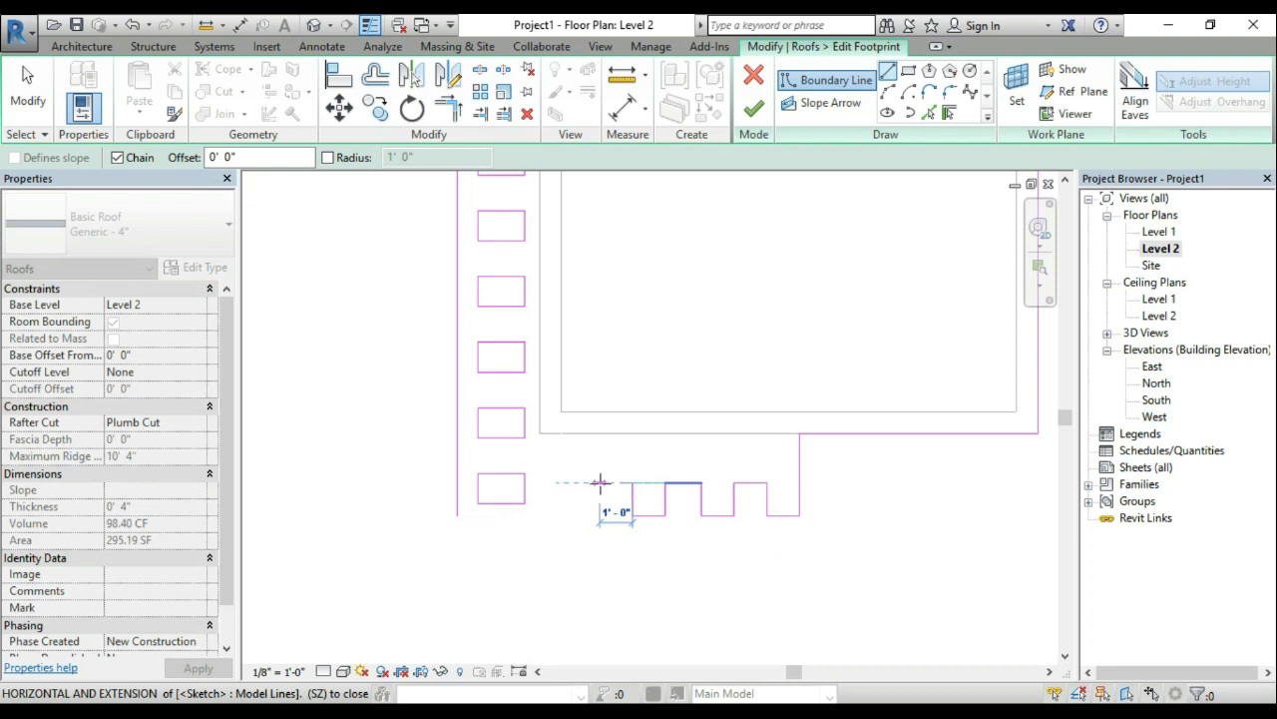
{"action": "left_click", "coordinate": [600, 483]}
{"action": "left_click", "coordinate": [600, 514]}
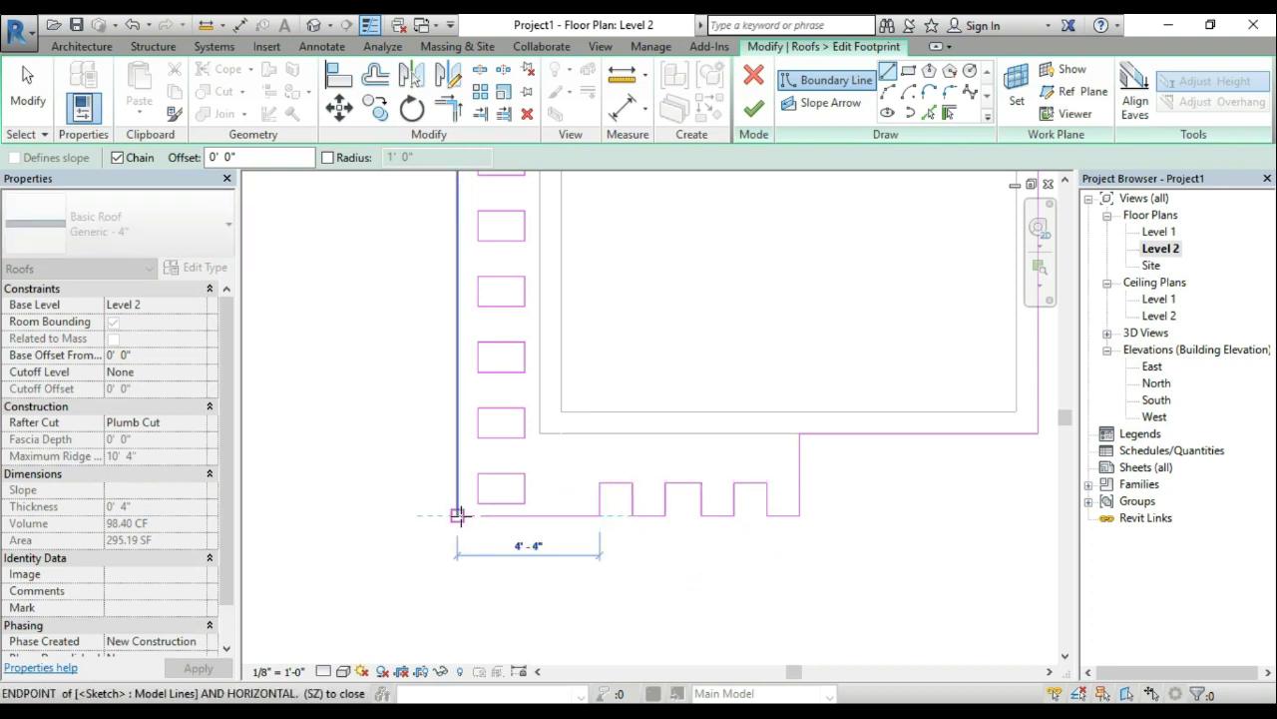
{"action": "left_click", "coordinate": [457, 515]}
Step: Stop drawing lines and finish the notched roof footprint edit
{"action": "key", "text": "Escape"}
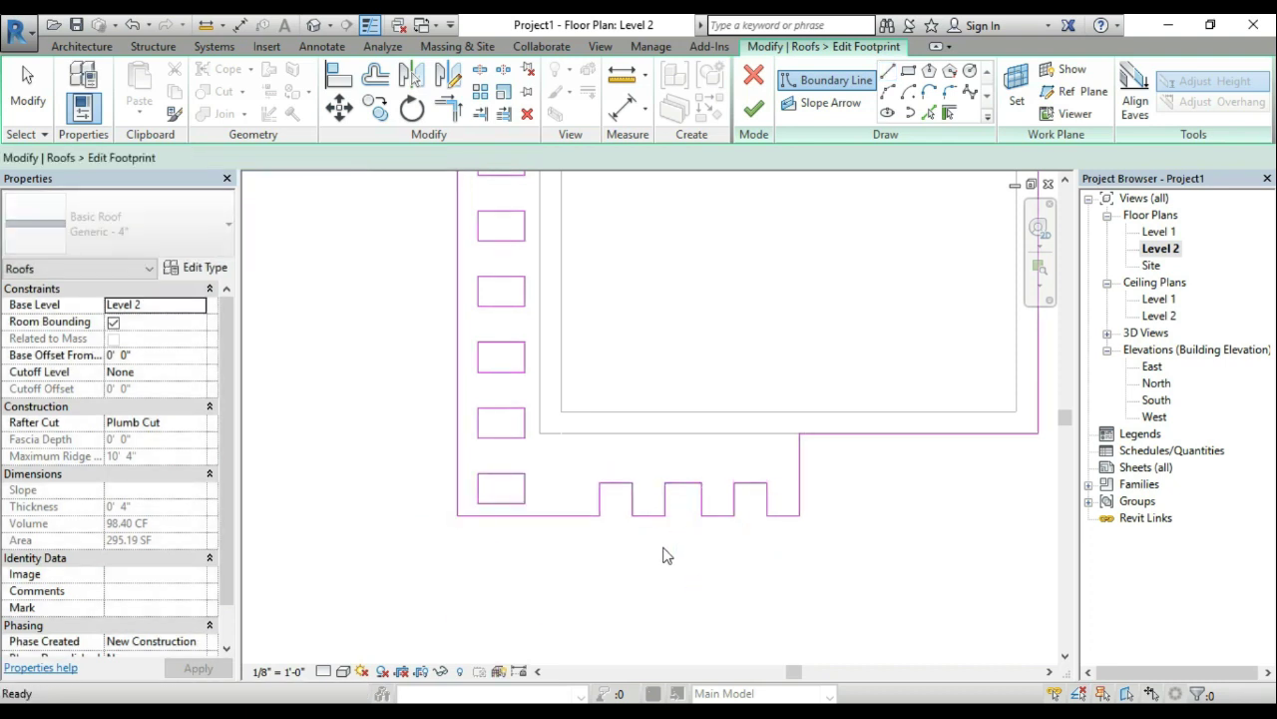
{"action": "key", "text": "Escape"}
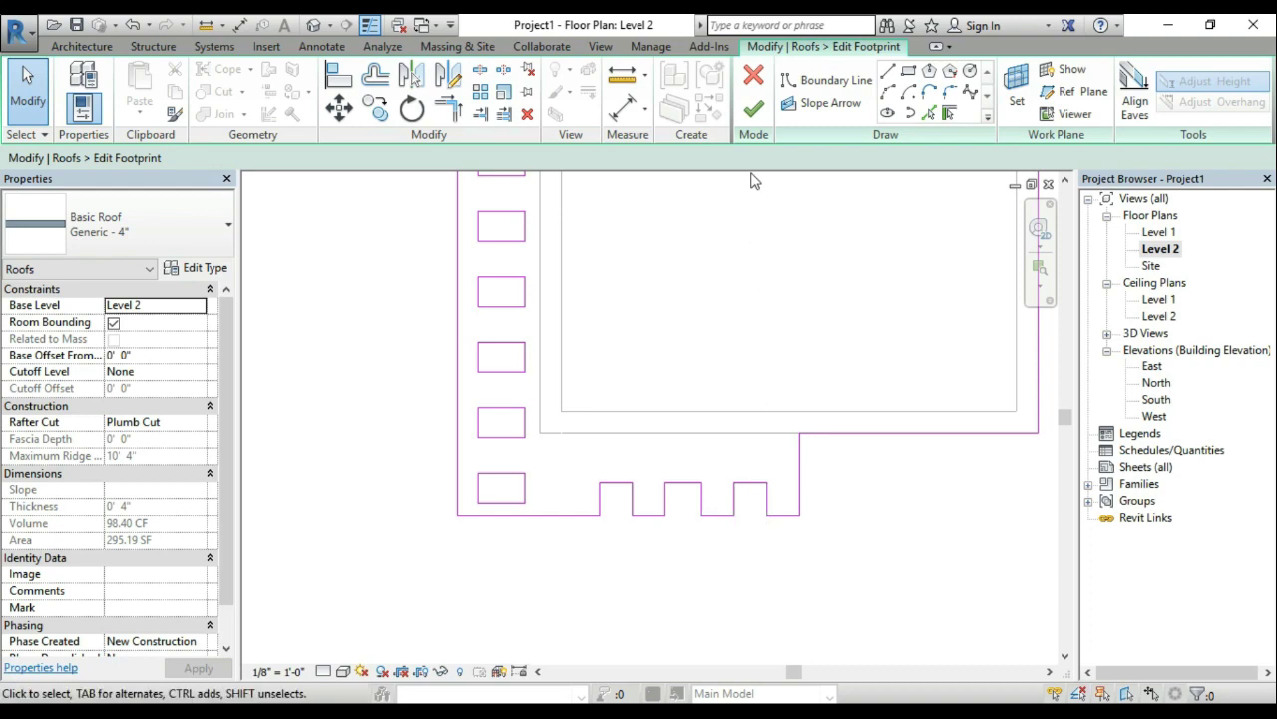
{"action": "left_click", "coordinate": [761, 111]}
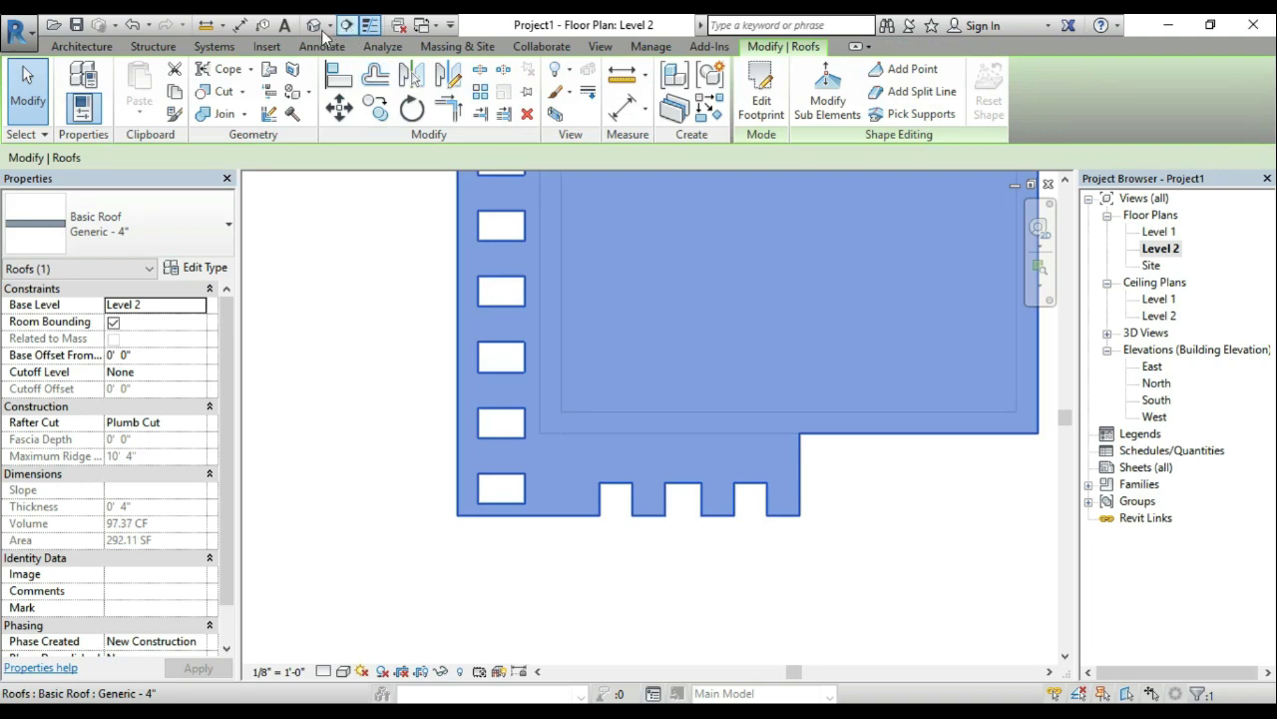
Step: Inspect the three-notch roof in the default 3D view, then select it on Level 2
{"action": "left_click", "coordinate": [321, 30]}
{"action": "mouse_move", "coordinate": [739, 365]}
{"action": "middle_mouse_down", "text": "shift"}
{"action": "mouse_move", "coordinate": [753, 456]}
{"action": "mouse_move", "coordinate": [871, 288]}
{"action": "mouse_move", "coordinate": [928, 422]}
{"action": "mouse_move", "coordinate": [892, 339]}
{"action": "middle_mouse_up", "text": "shift"}
{"action": "scroll", "coordinate": [821, 423], "scroll_direction": "up", "scroll_amount": 4}
{"action": "scroll", "coordinate": [822, 423], "scroll_direction": "up", "scroll_amount": 2}
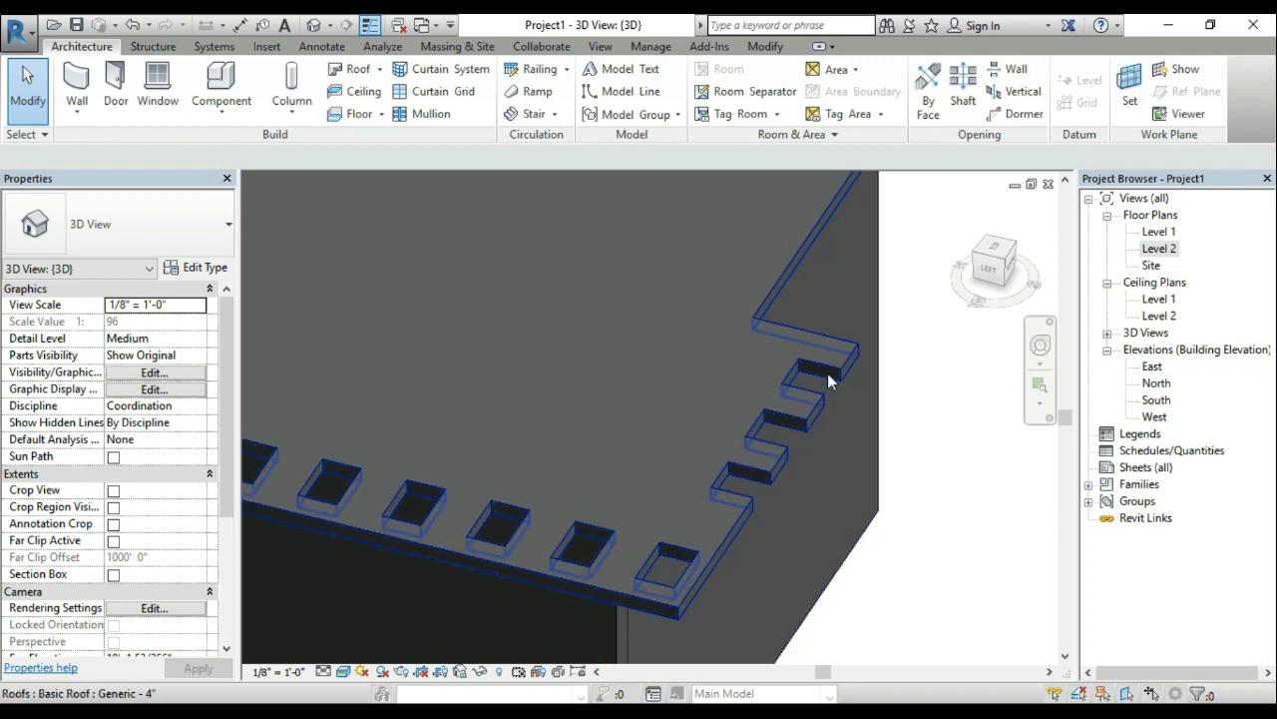
{"action": "scroll", "coordinate": [828, 374], "scroll_direction": "down", "scroll_amount": 5}
{"action": "mouse_move", "coordinate": [801, 394]}
{"action": "middle_mouse_down", "text": "shift"}
{"action": "mouse_move", "coordinate": [709, 306]}
{"action": "mouse_move", "coordinate": [727, 360]}
{"action": "mouse_move", "coordinate": [695, 346]}
{"action": "middle_mouse_up", "text": "shift"}
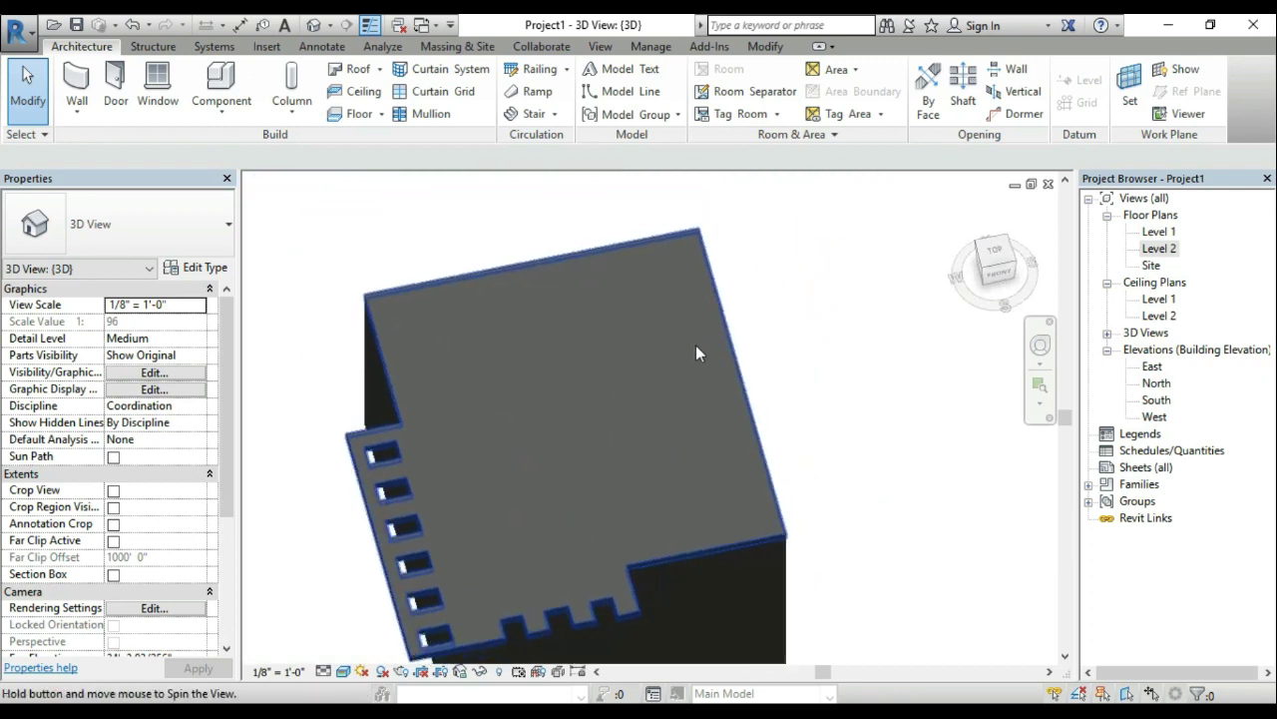
{"action": "double_click", "coordinate": [1148, 251]}
{"action": "left_click", "coordinate": [750, 339]}
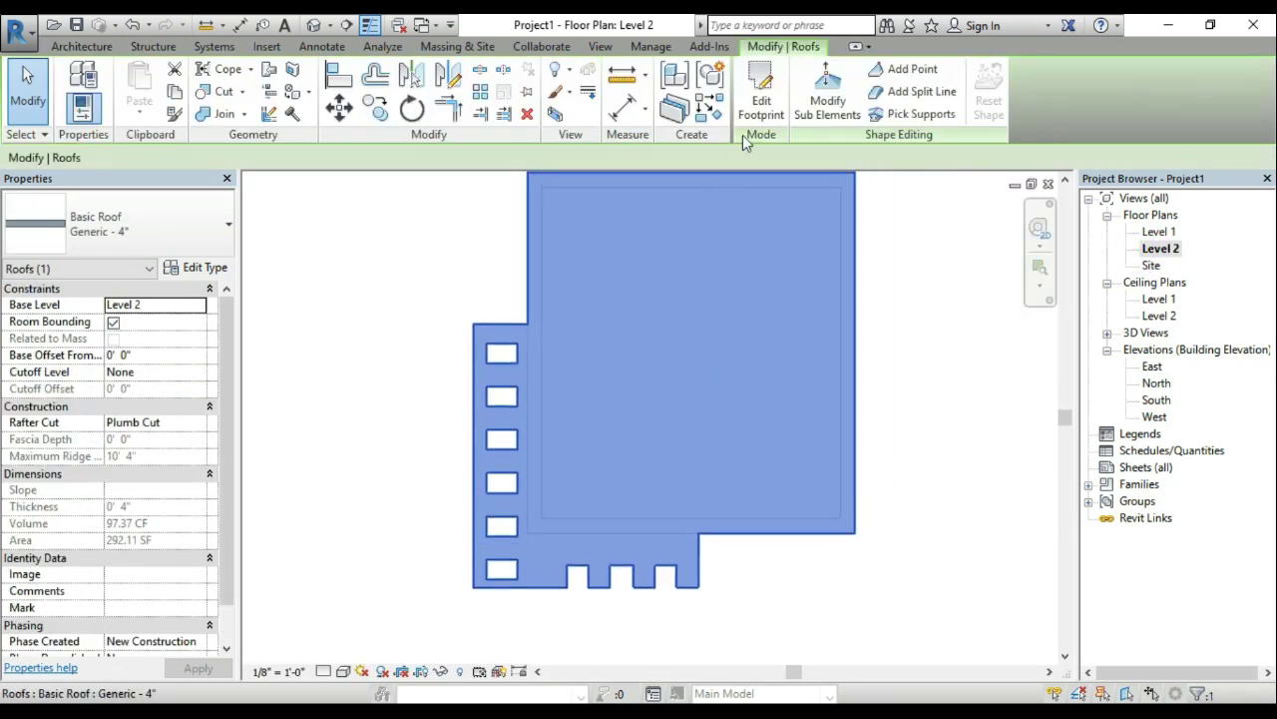
Step: Sketch a rectangular skylight opening at the roof footprint's top-right corner and finish the edit
{"action": "left_click", "coordinate": [760, 95]}
{"action": "left_click", "coordinate": [908, 72]}
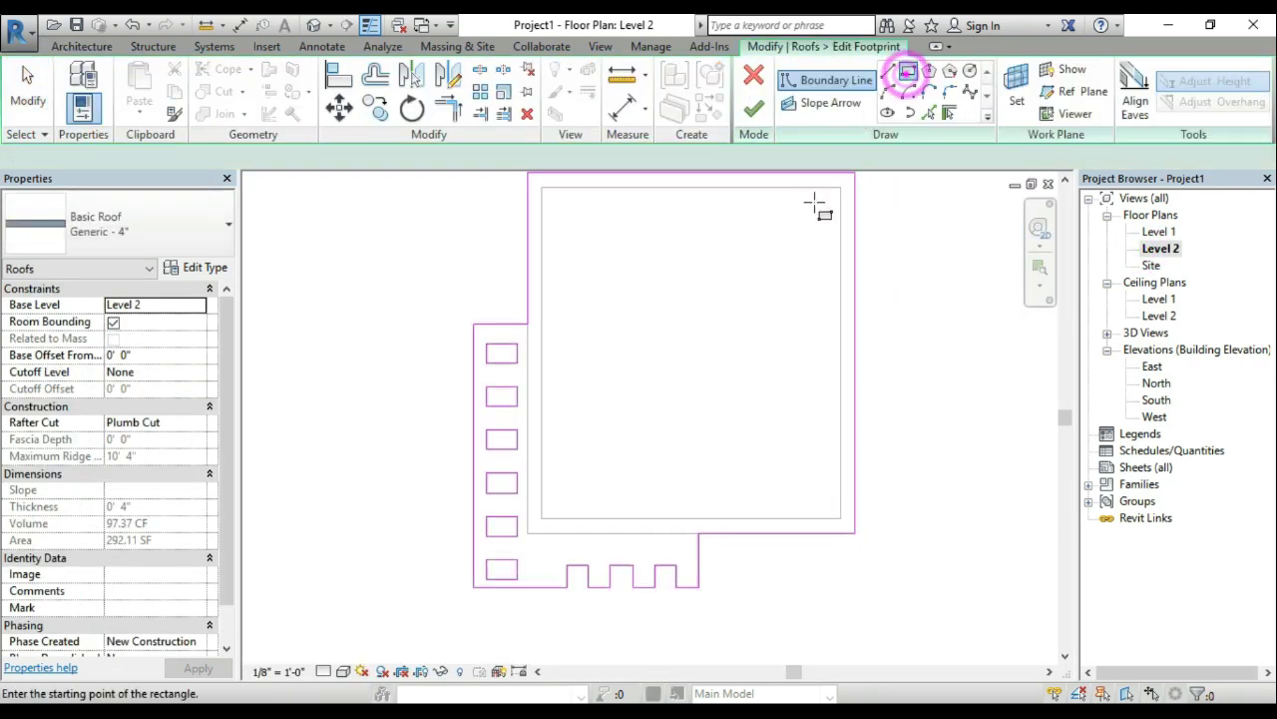
{"action": "left_click", "coordinate": [839, 191]}
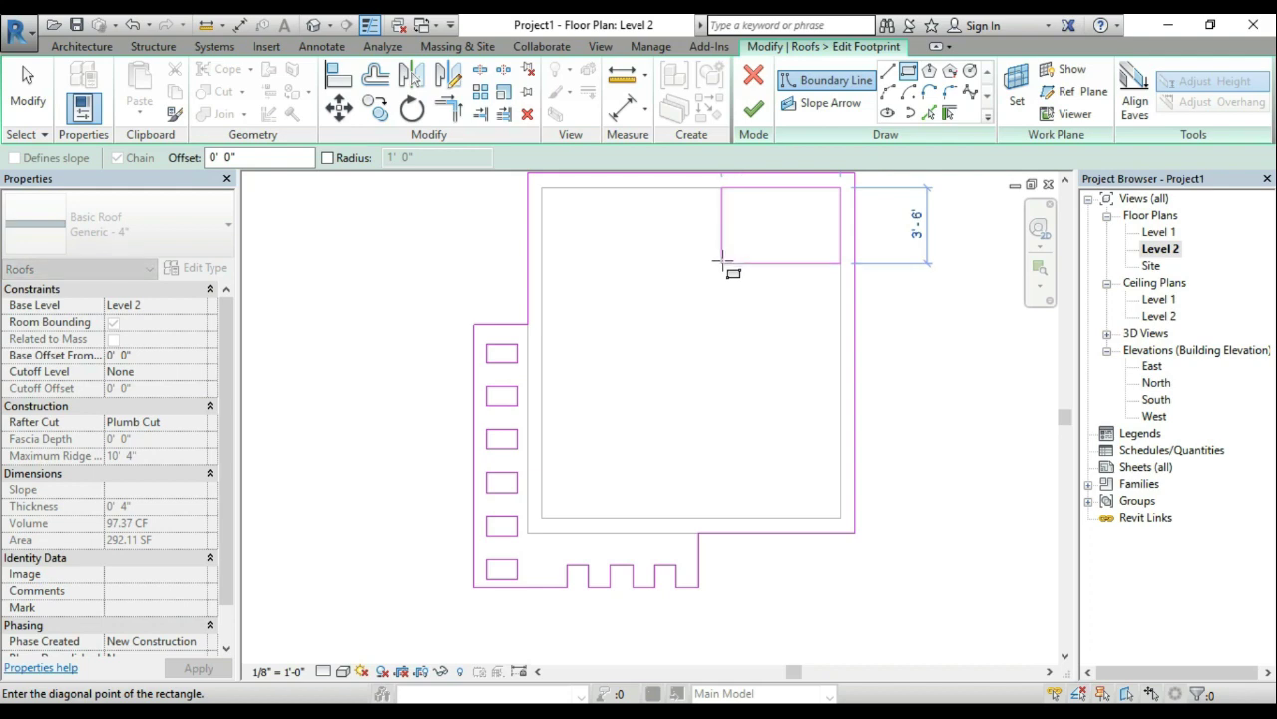
{"action": "left_click", "coordinate": [722, 263]}
{"action": "left_click", "coordinate": [758, 112]}
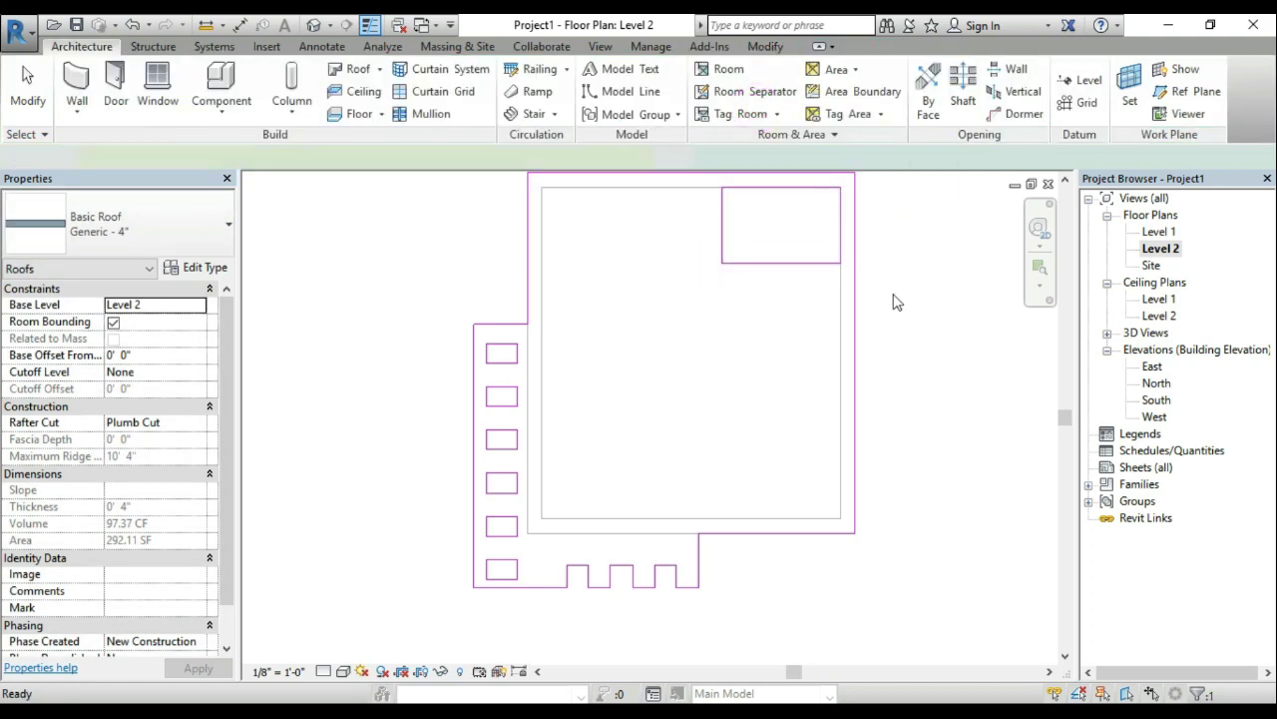
Step: Check the skylight hole in the 3D view, then open the Level 1 floor plan
{"action": "scroll", "coordinate": [907, 302], "scroll_direction": "down", "scroll_amount": 2}
{"action": "mouse_move", "coordinate": [907, 303]}
{"action": "middle_mouse_down"}
{"action": "mouse_move", "coordinate": [948, 256]}
{"action": "mouse_move", "coordinate": [862, 392]}
{"action": "middle_mouse_up"}
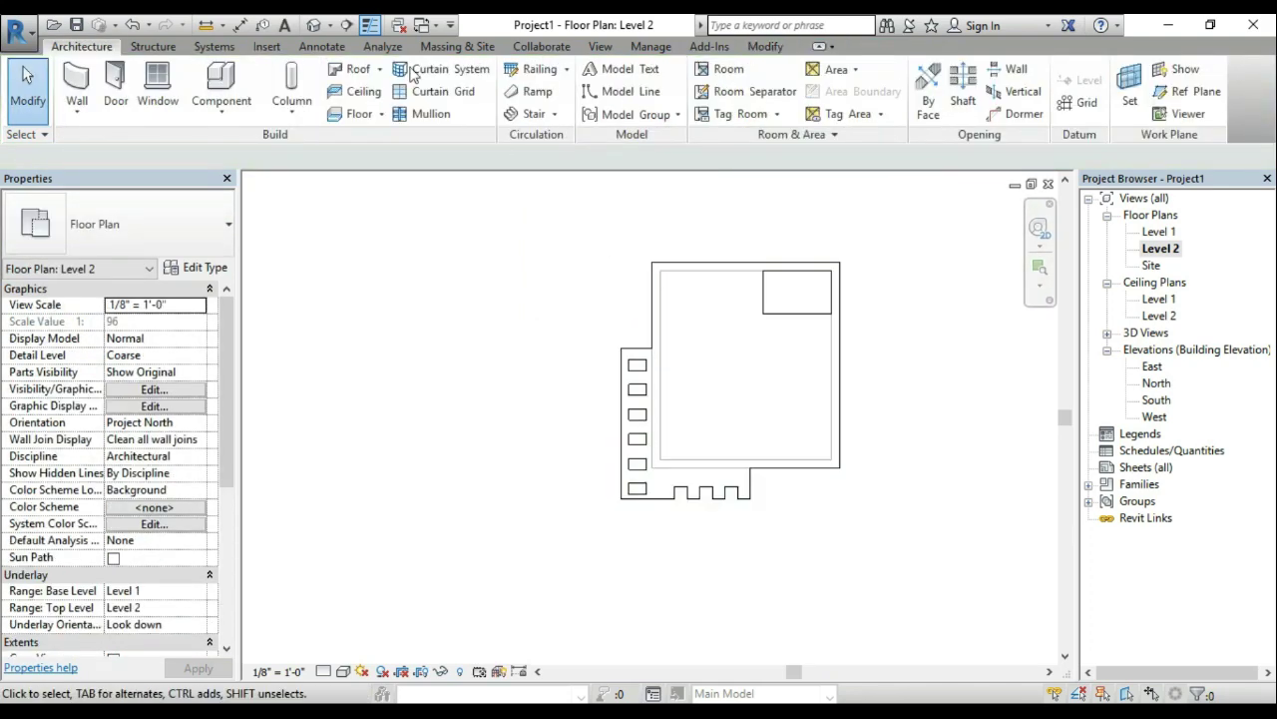
{"action": "left_click", "coordinate": [316, 28]}
{"action": "mouse_move", "coordinate": [775, 288]}
{"action": "middle_mouse_down", "text": "shift"}
{"action": "mouse_move", "coordinate": [511, 319]}
{"action": "mouse_move", "coordinate": [628, 341]}
{"action": "middle_mouse_up", "text": "shift"}
{"action": "double_click", "coordinate": [1158, 232]}
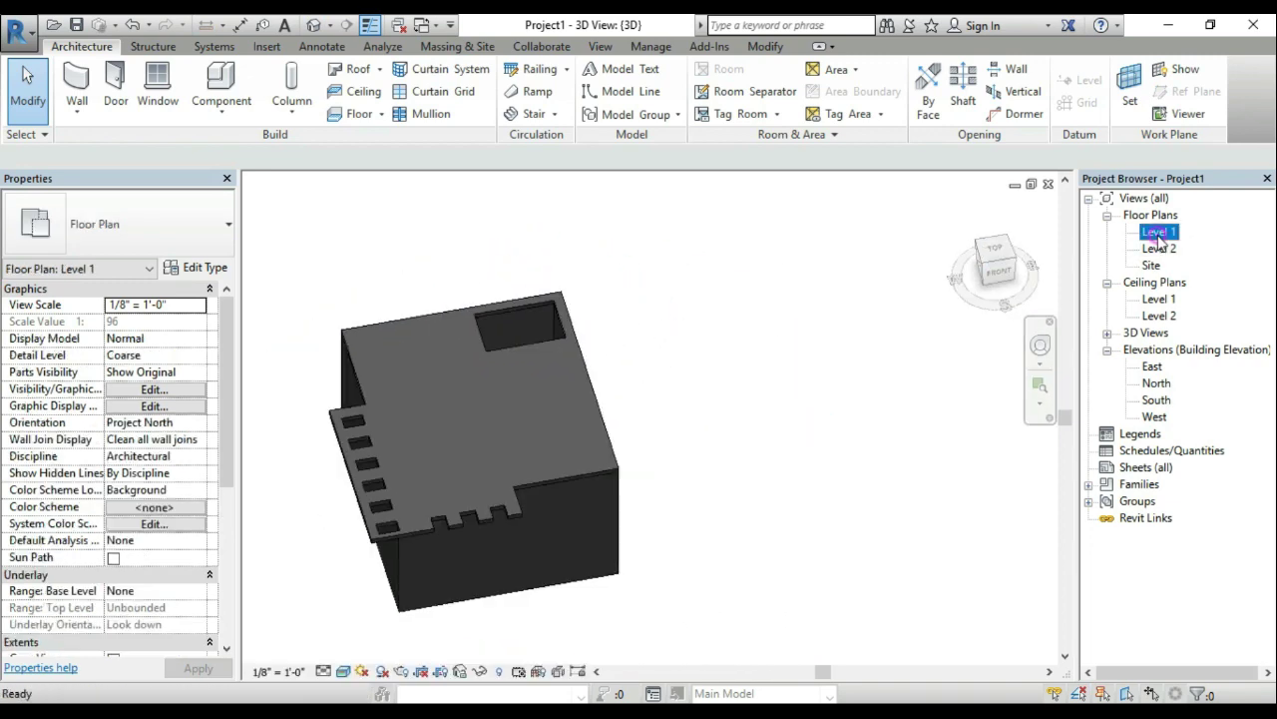
Step: Draw a second rectangular box of architectural walls beside the first
{"action": "left_click", "coordinate": [89, 112]}
{"action": "left_click", "coordinate": [107, 140]}
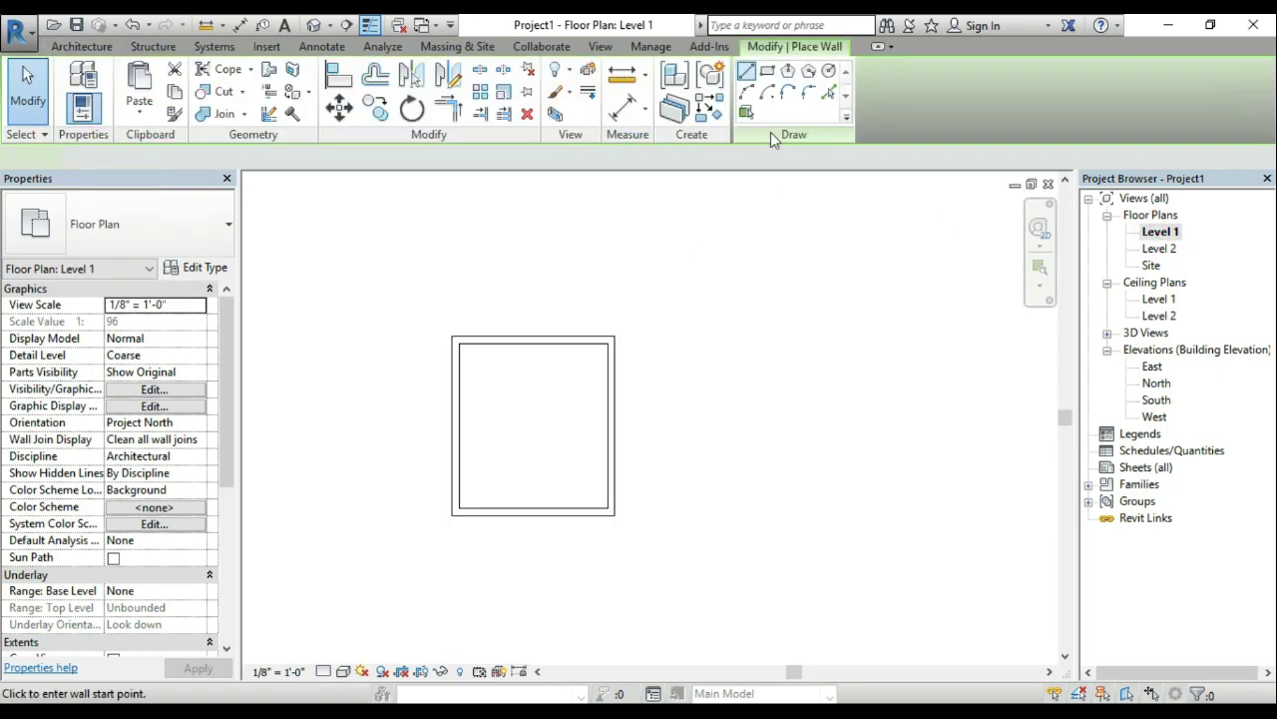
{"action": "left_click", "coordinate": [765, 74]}
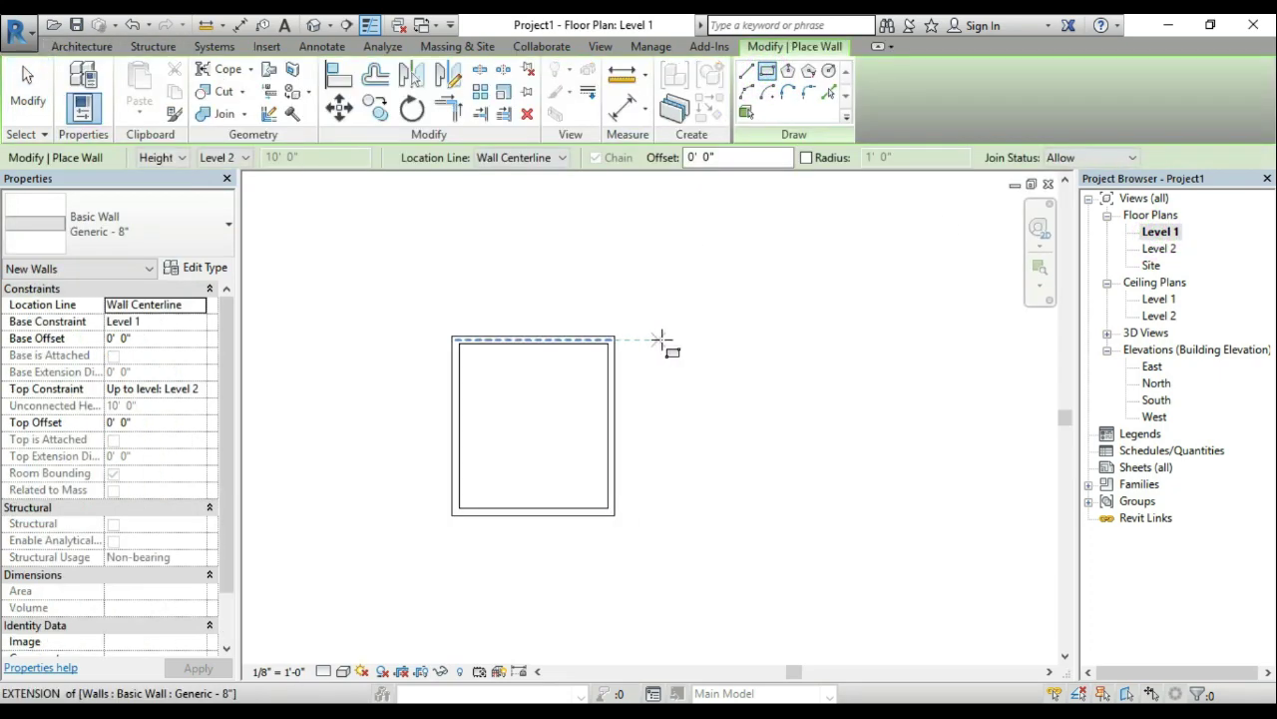
{"action": "left_click", "coordinate": [691, 339]}
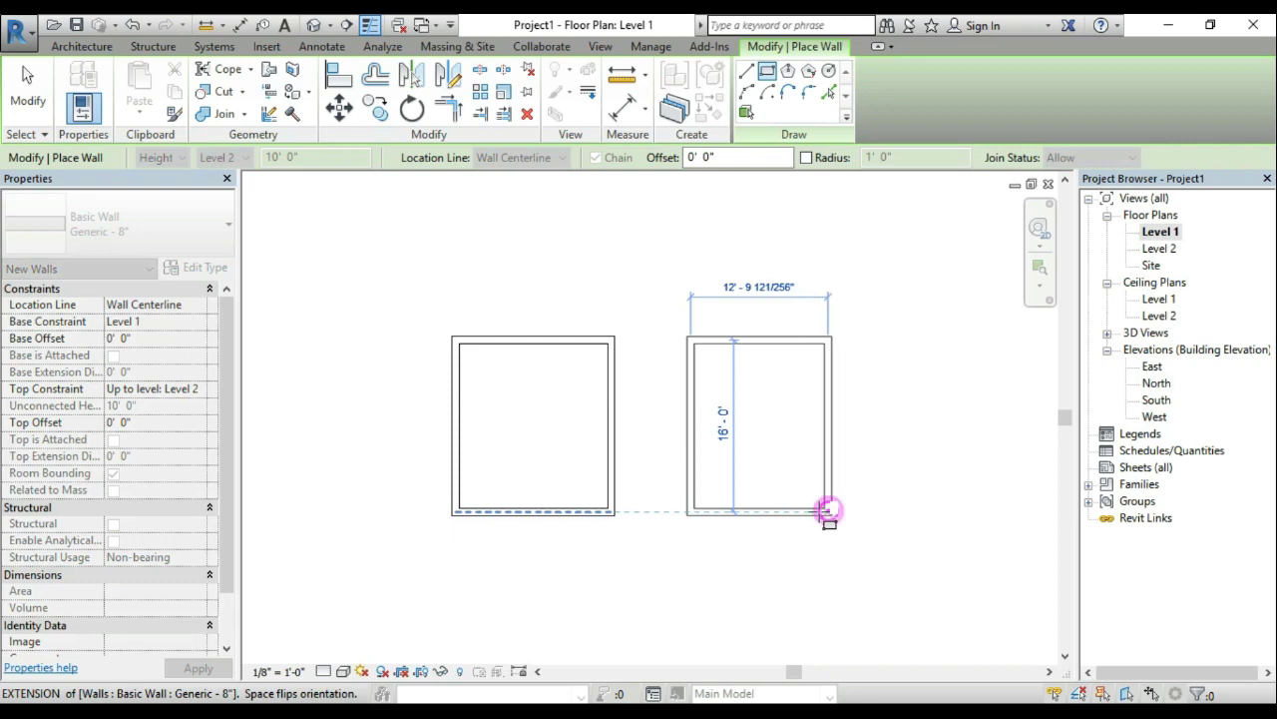
{"action": "left_click", "coordinate": [826, 511]}
Step: Draw a third rectangular wall box, exit the wall tool, and open Level 2
{"action": "middle_click_drag", "start_coordinate": [958, 411], "coordinate": [741, 408]}
{"action": "left_click", "coordinate": [685, 330]}
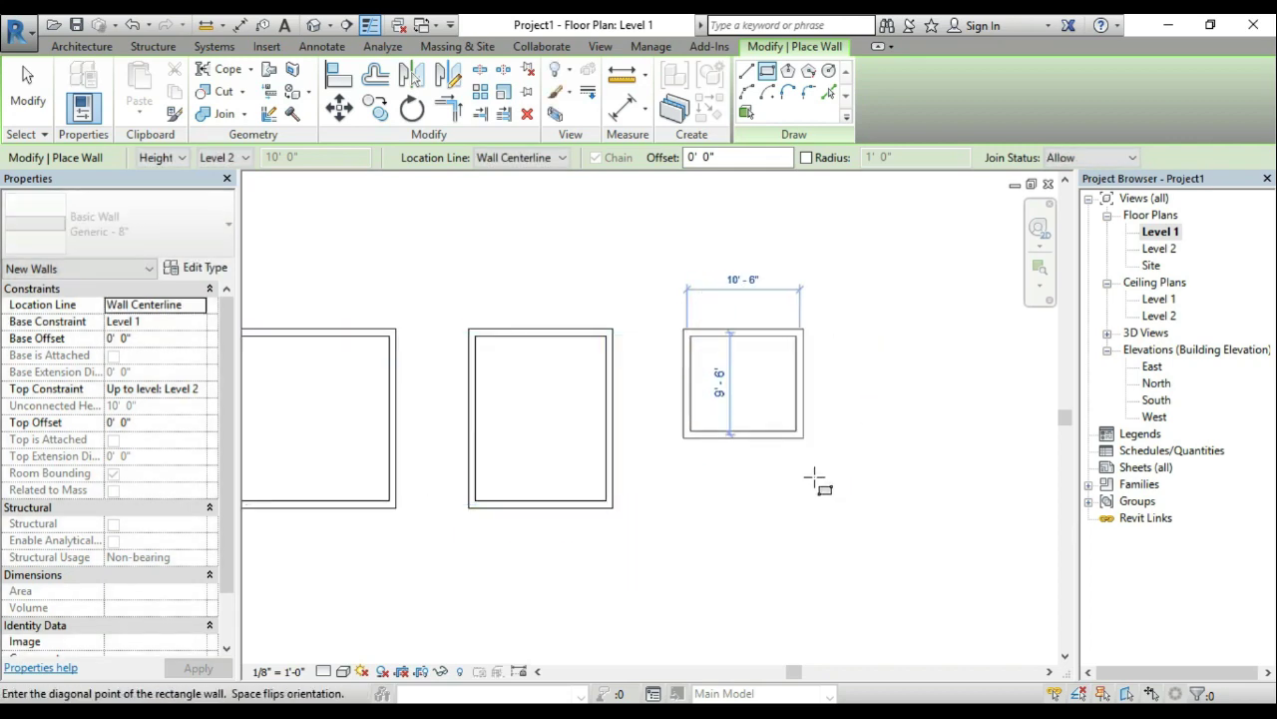
{"action": "left_click", "coordinate": [813, 507]}
{"action": "key", "text": "Escape"}
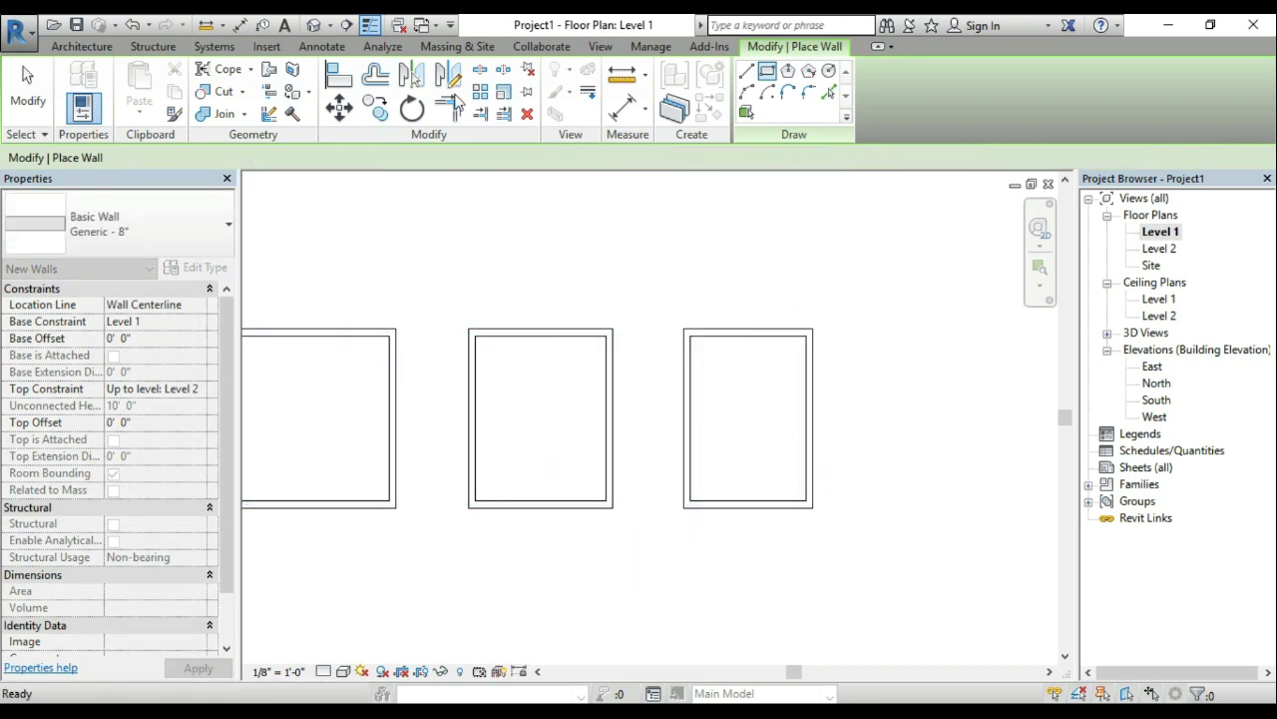
{"action": "key", "text": "Escape"}
{"action": "double_click", "coordinate": [1158, 249]}
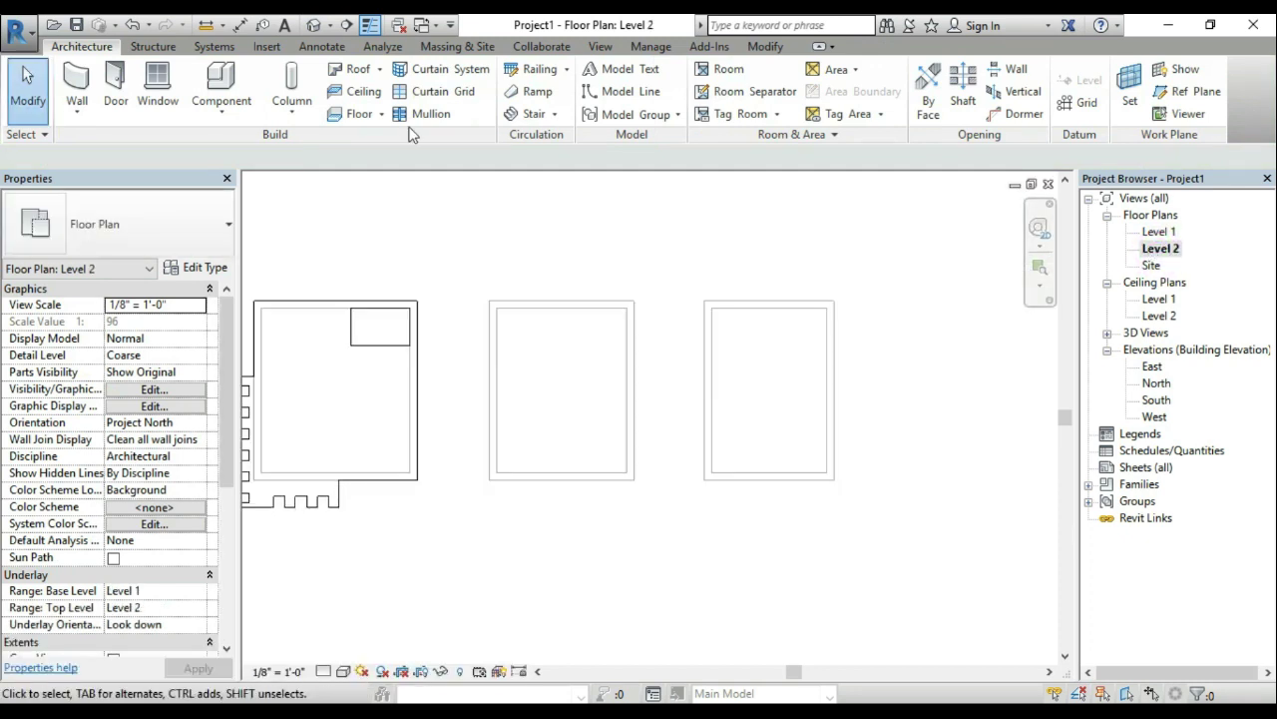
Step: Sketch a rectangular roof-by-footprint outline over the middle box
{"action": "left_click", "coordinate": [380, 68]}
{"action": "left_click", "coordinate": [390, 96]}
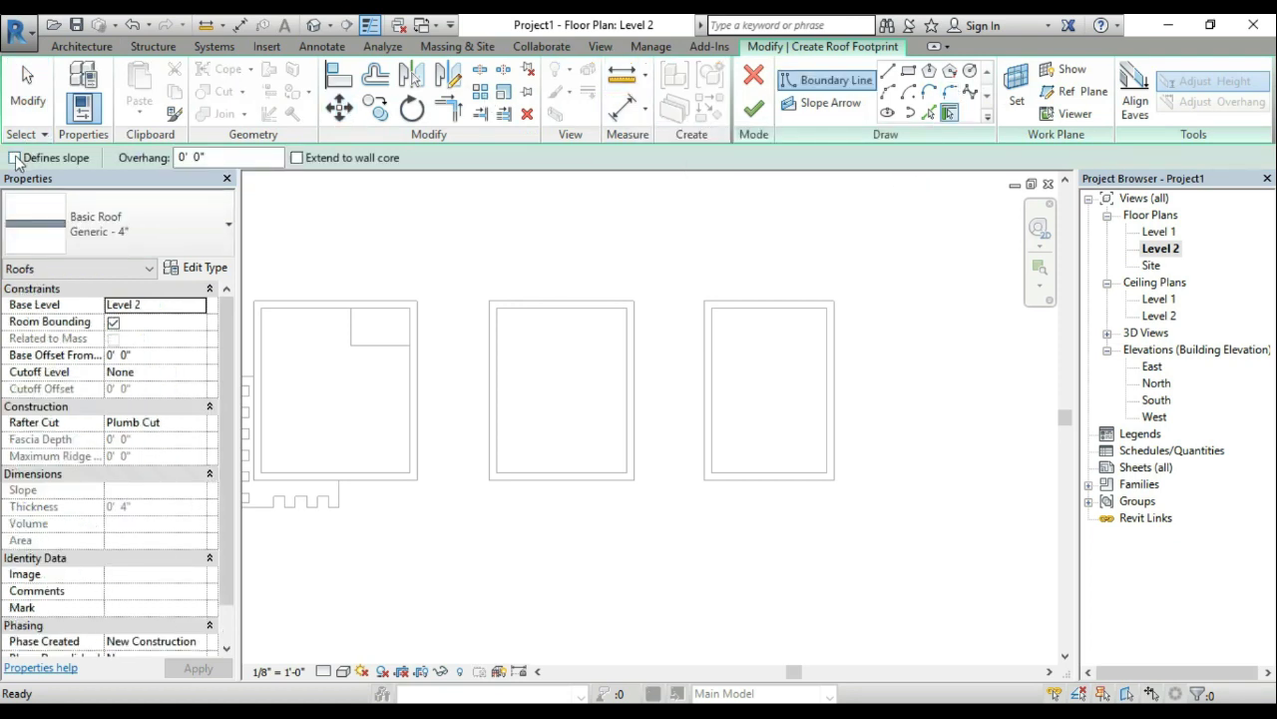
{"action": "left_click", "coordinate": [908, 73]}
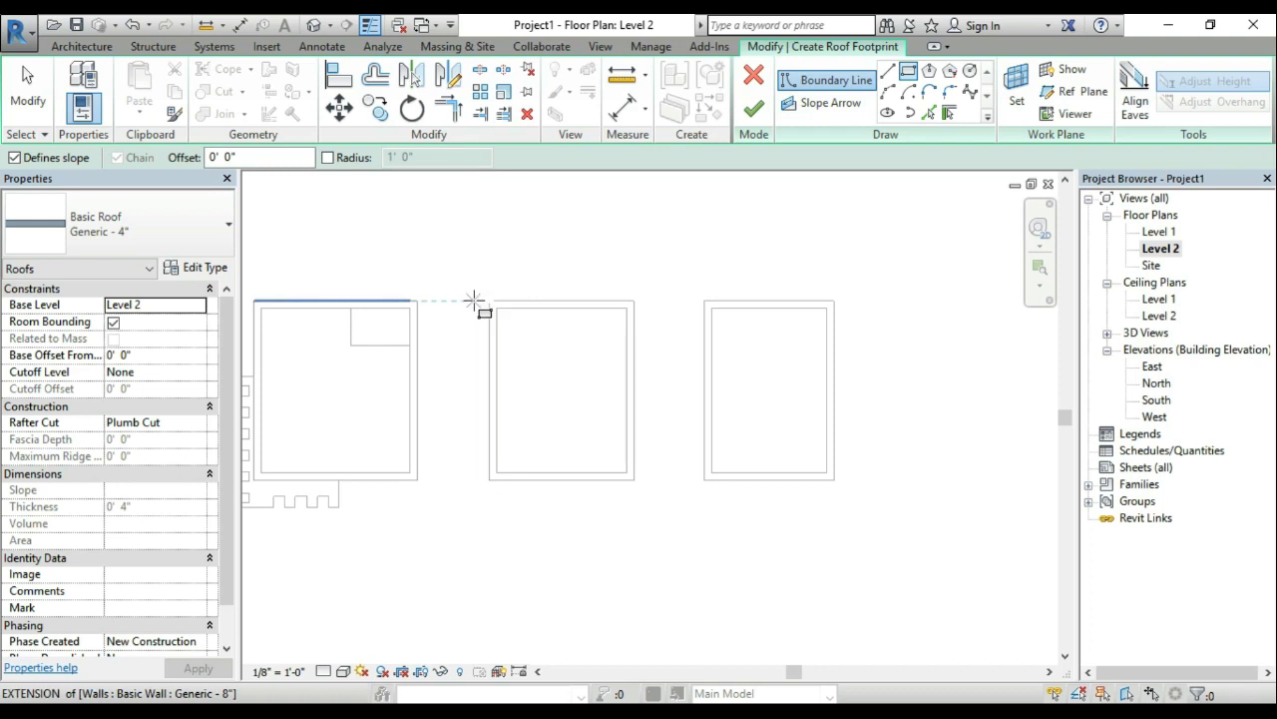
{"action": "left_click", "coordinate": [474, 299]}
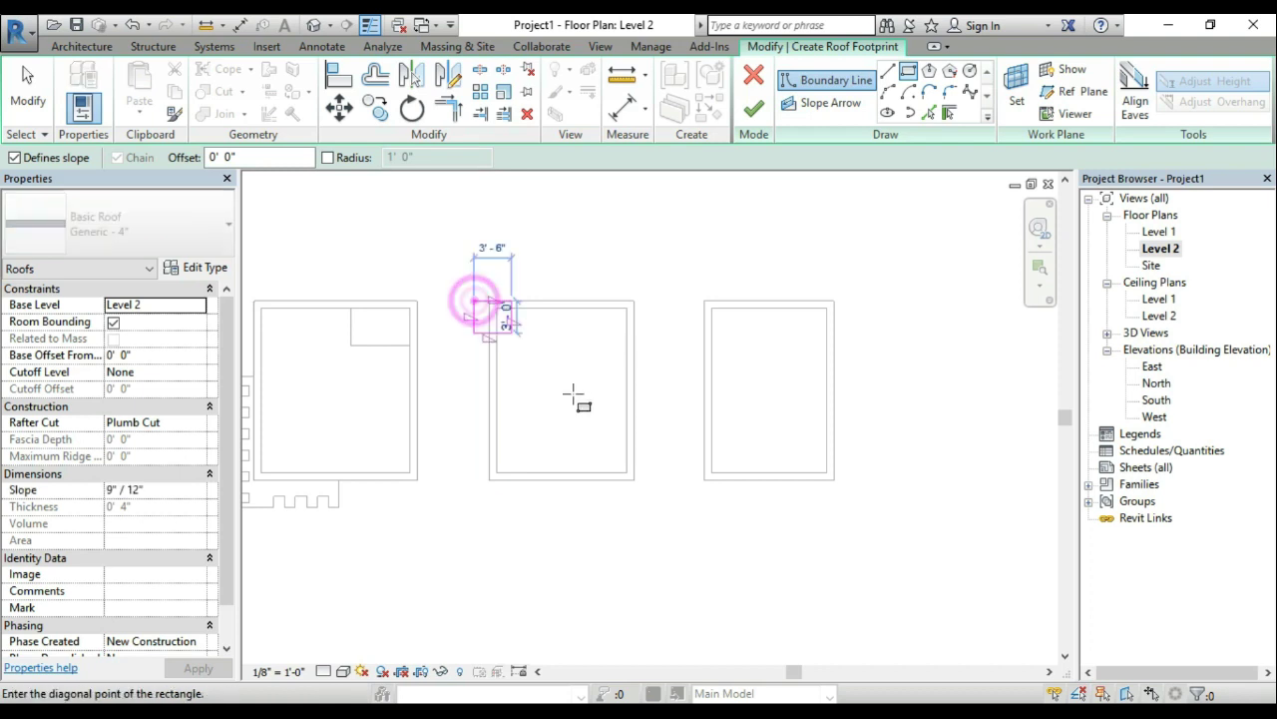
{"action": "left_click", "coordinate": [659, 479]}
{"action": "key", "text": "Escape"}
{"action": "key", "text": "Escape"}
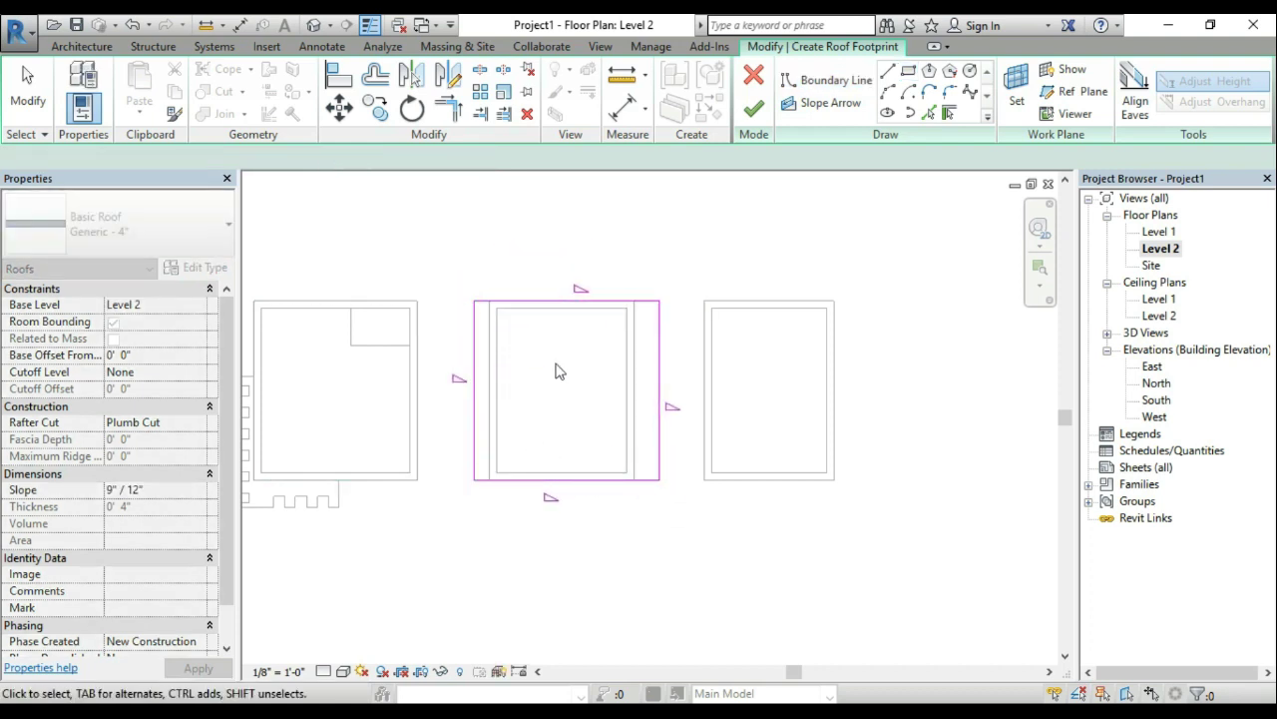
Step: Make the top and bottom roof edges non-sloping, finish the roof, and view it in 3D
{"action": "left_click_drag", "start_coordinate": [612, 233], "coordinate": [584, 372]}
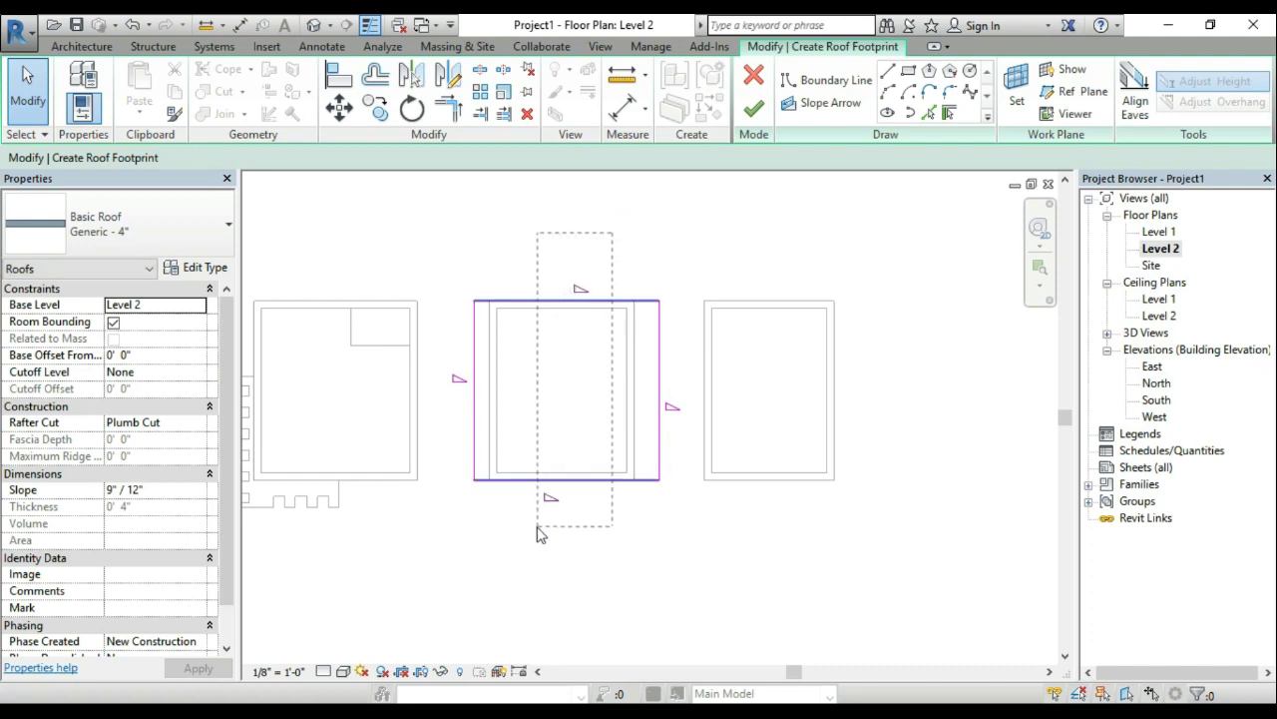
{"action": "left_click_drag", "start_coordinate": [537, 534], "coordinate": [537, 534]}
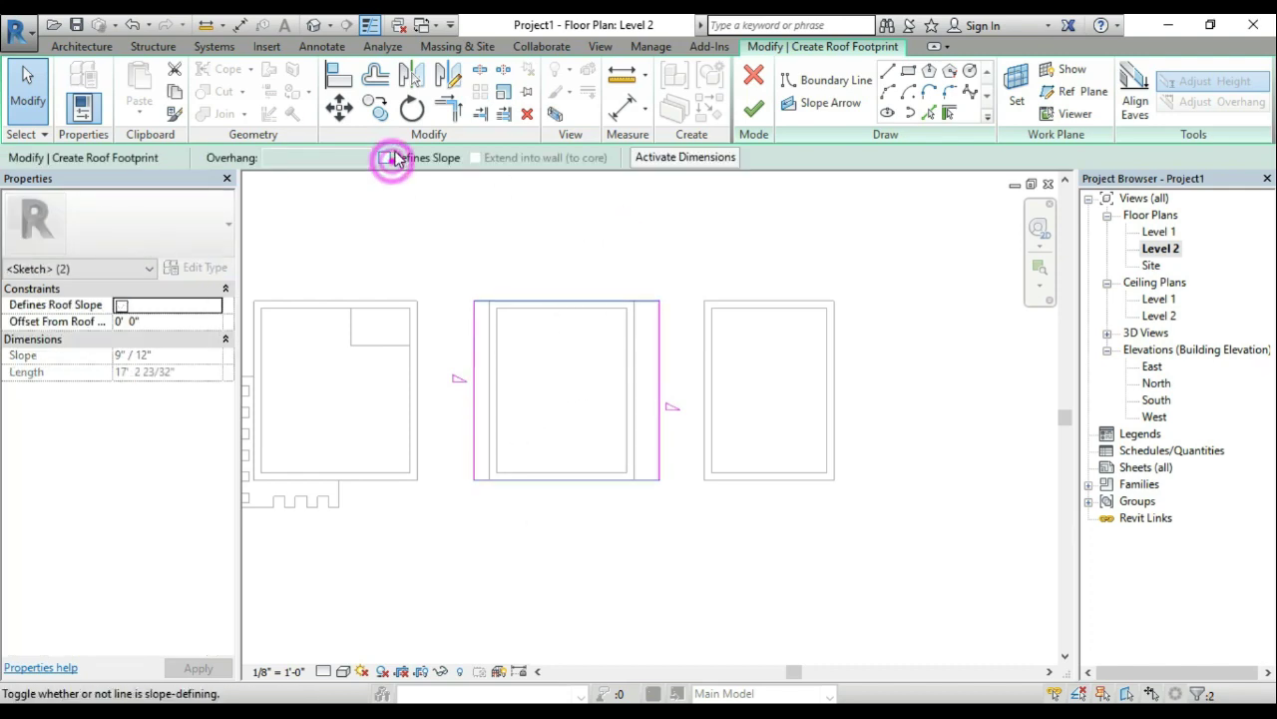
{"action": "left_click", "coordinate": [606, 238]}
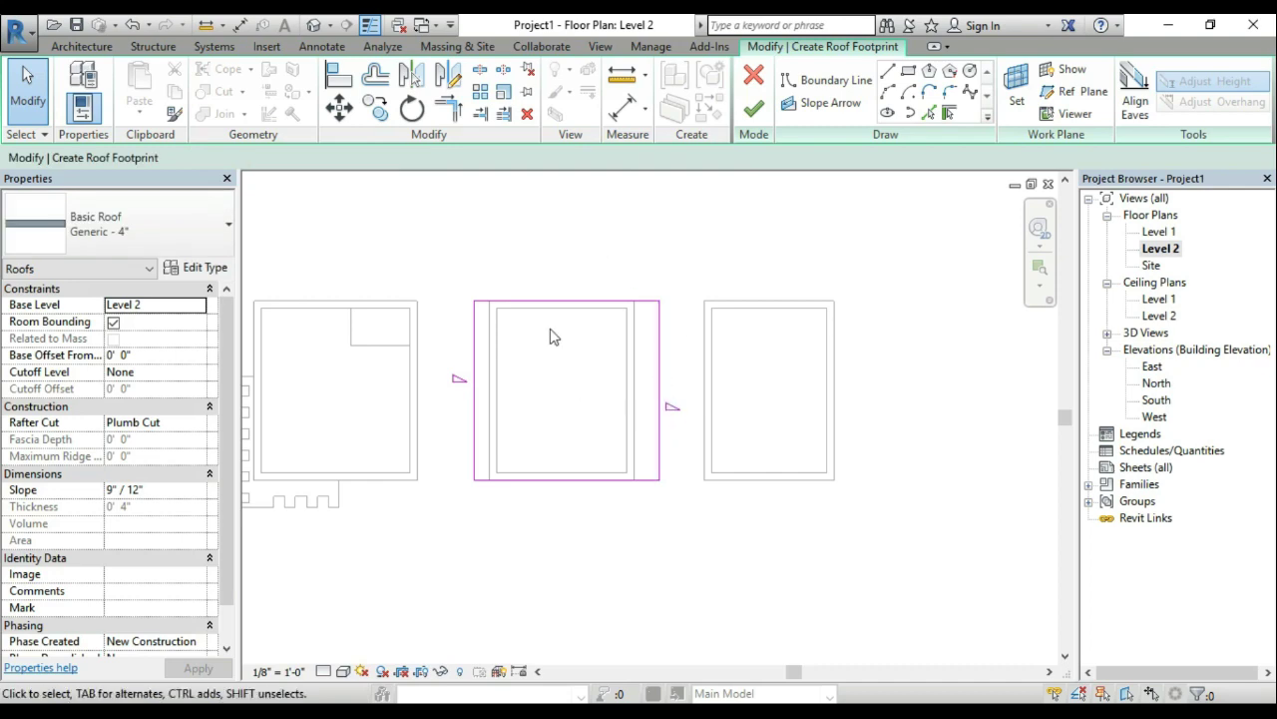
{"action": "left_click", "coordinate": [753, 107]}
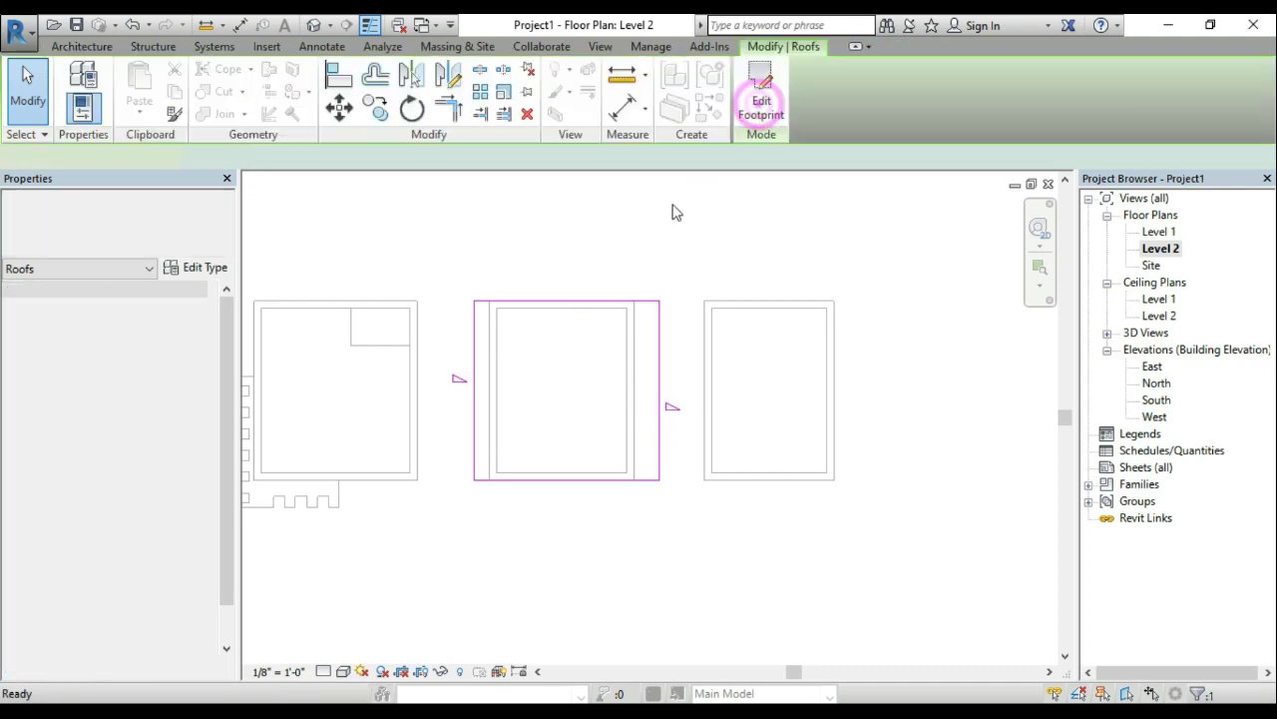
{"action": "left_click", "coordinate": [315, 28]}
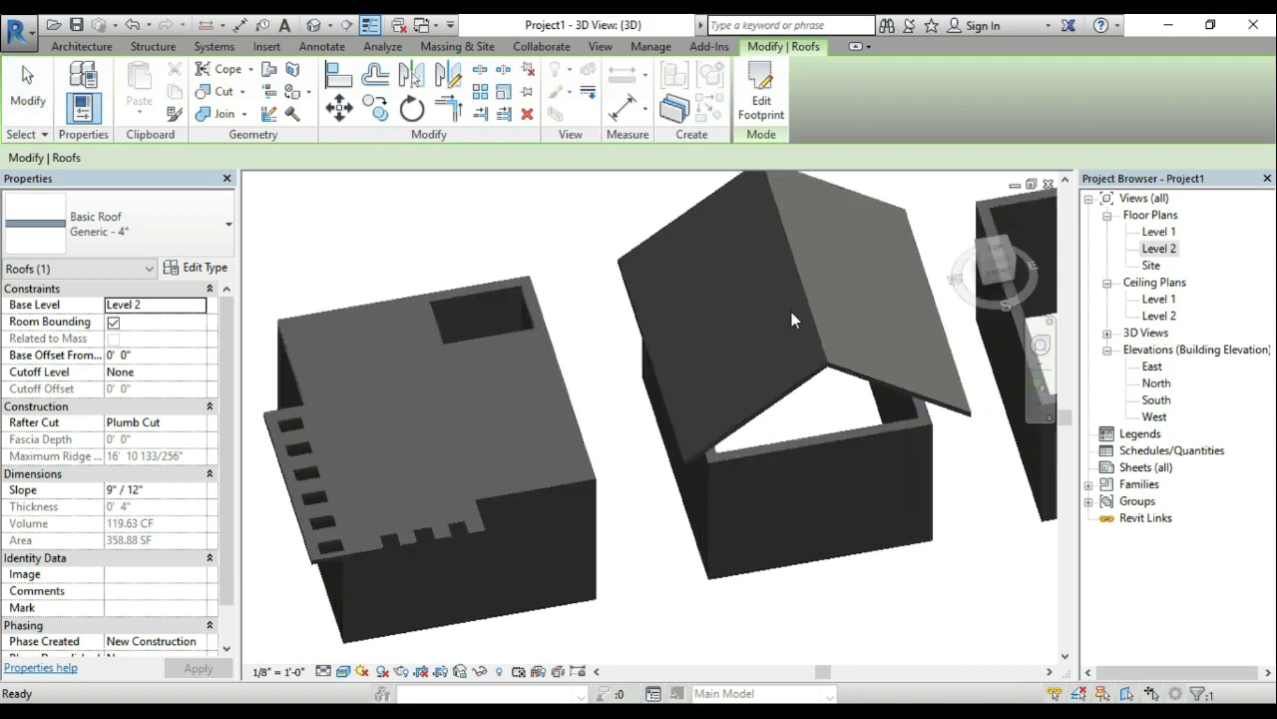
Step: Tab-select the middle box's four walls and attach their tops to the gable roof
{"action": "key", "text": "Escape"}
{"action": "mouse_move", "coordinate": [792, 312]}
{"action": "middle_mouse_down", "text": "shift"}
{"action": "mouse_move", "coordinate": [768, 226]}
{"action": "mouse_move", "coordinate": [789, 338]}
{"action": "mouse_move", "coordinate": [907, 336]}
{"action": "mouse_move", "coordinate": [838, 337]}
{"action": "middle_mouse_up", "text": "shift"}
{"action": "scroll", "coordinate": [844, 399], "scroll_direction": "up", "scroll_amount": 2}
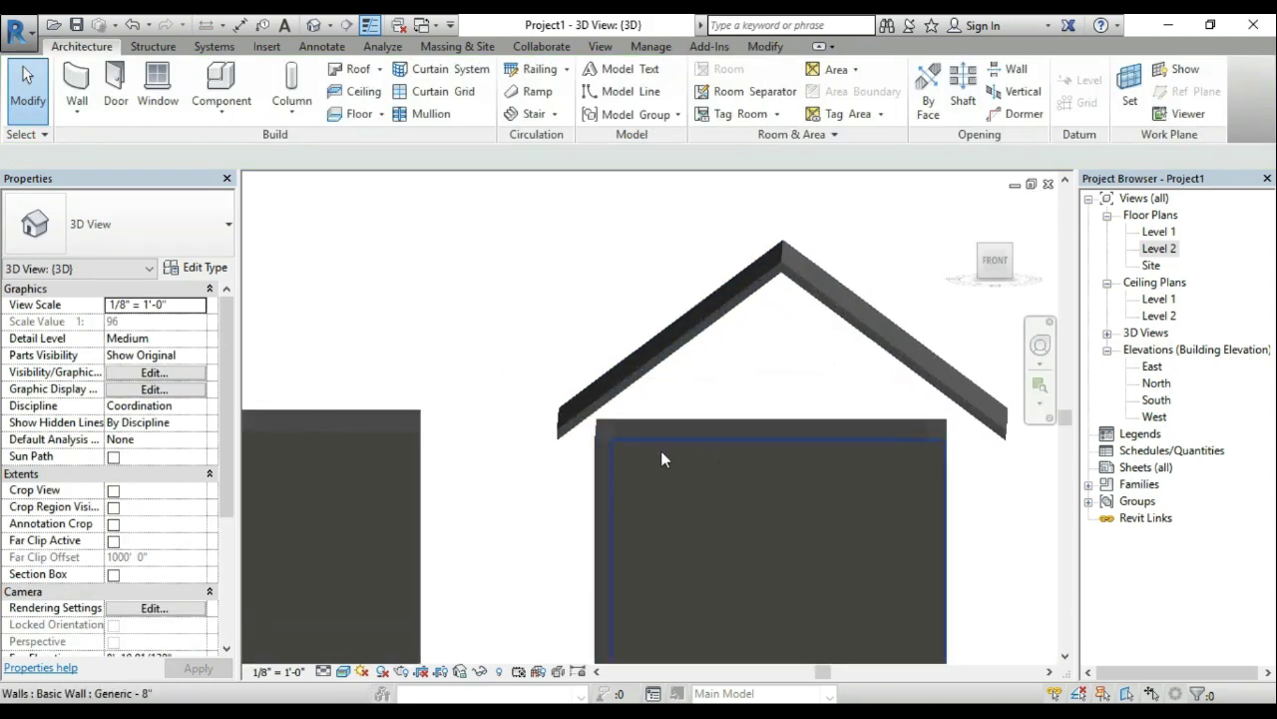
{"action": "mouse_move", "coordinate": [661, 451]}
{"action": "middle_mouse_down", "text": "shift"}
{"action": "mouse_move", "coordinate": [832, 399]}
{"action": "mouse_move", "coordinate": [833, 297]}
{"action": "mouse_move", "coordinate": [790, 399]}
{"action": "mouse_move", "coordinate": [771, 327]}
{"action": "middle_mouse_up", "text": "shift"}
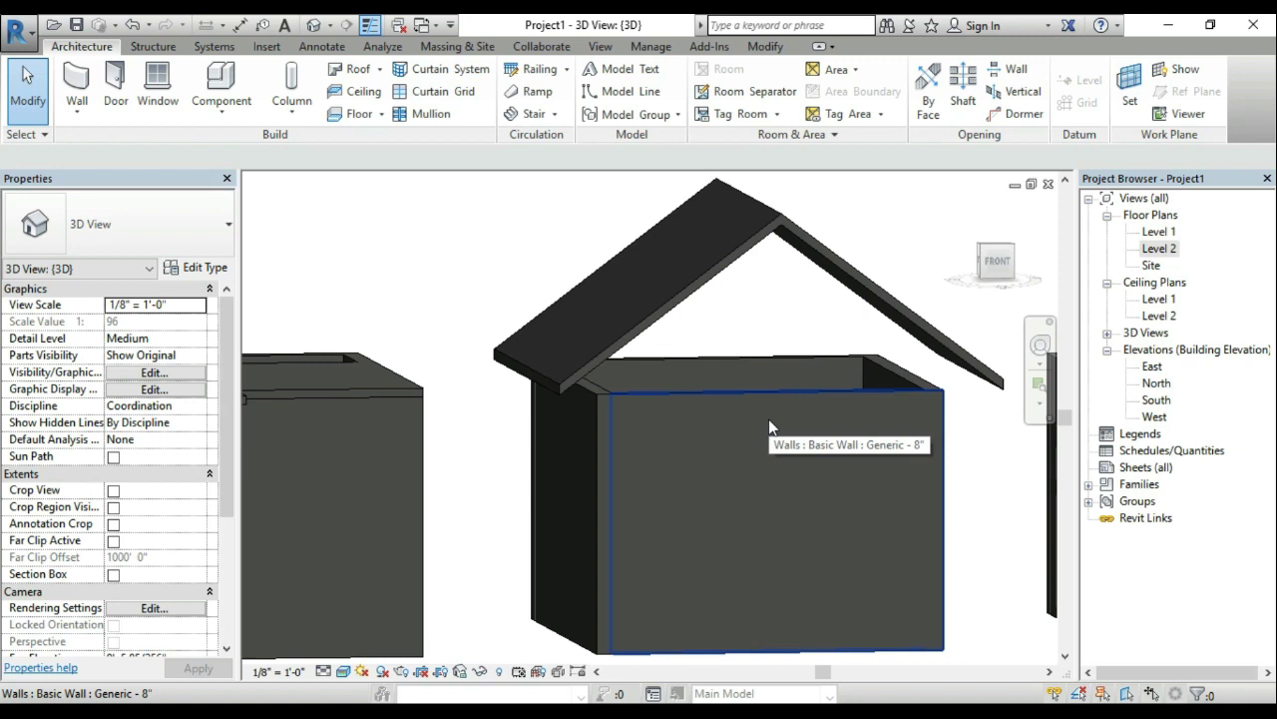
{"action": "key", "text": "Tab"}
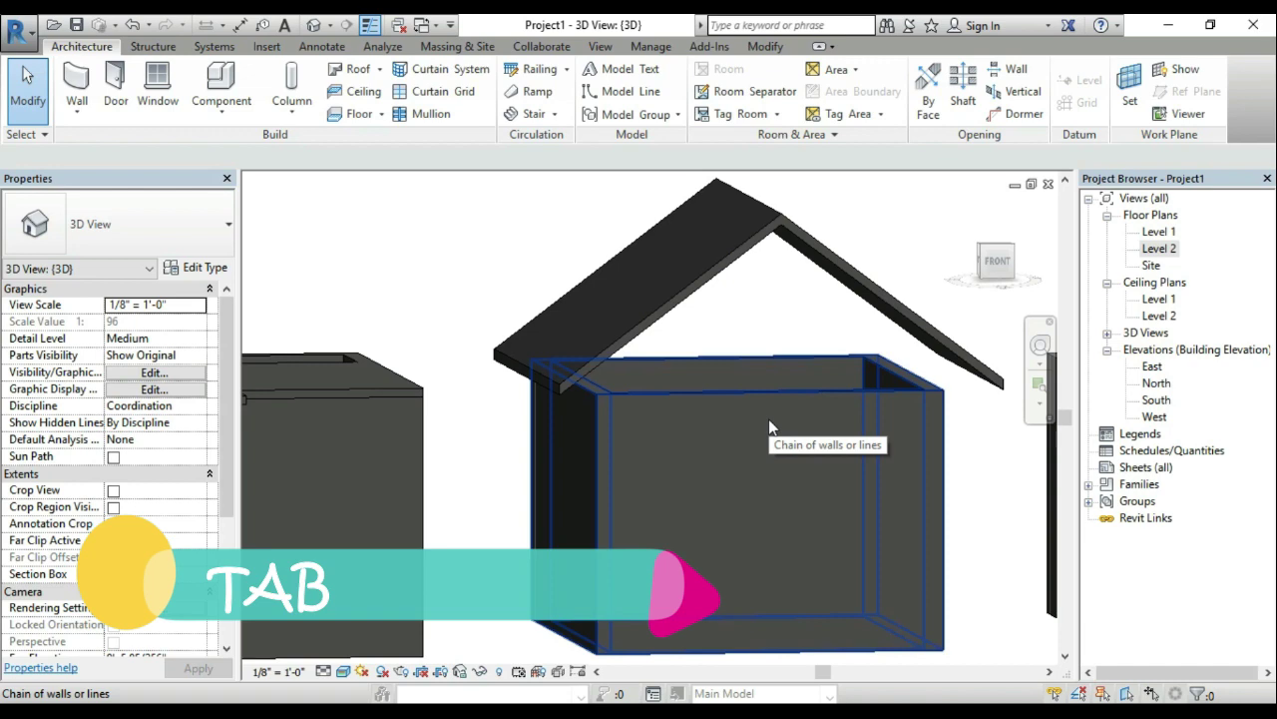
{"action": "left_click", "coordinate": [768, 420]}
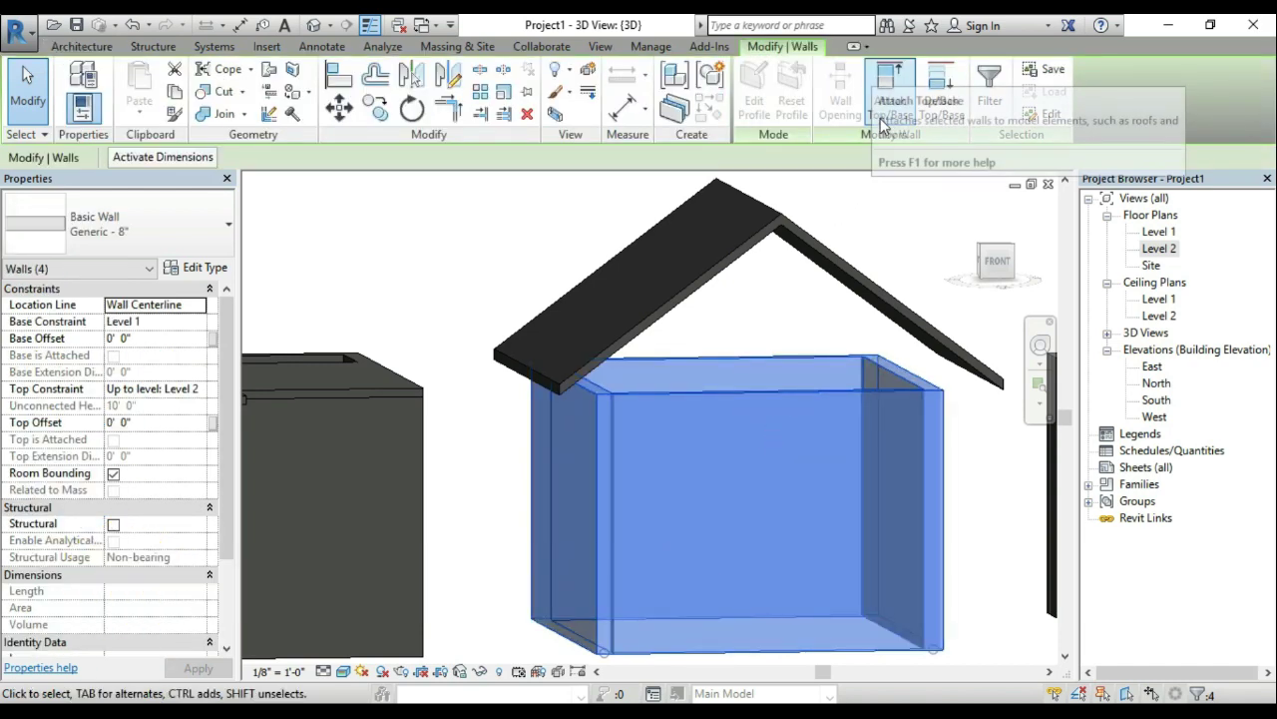
{"action": "left_click", "coordinate": [896, 86]}
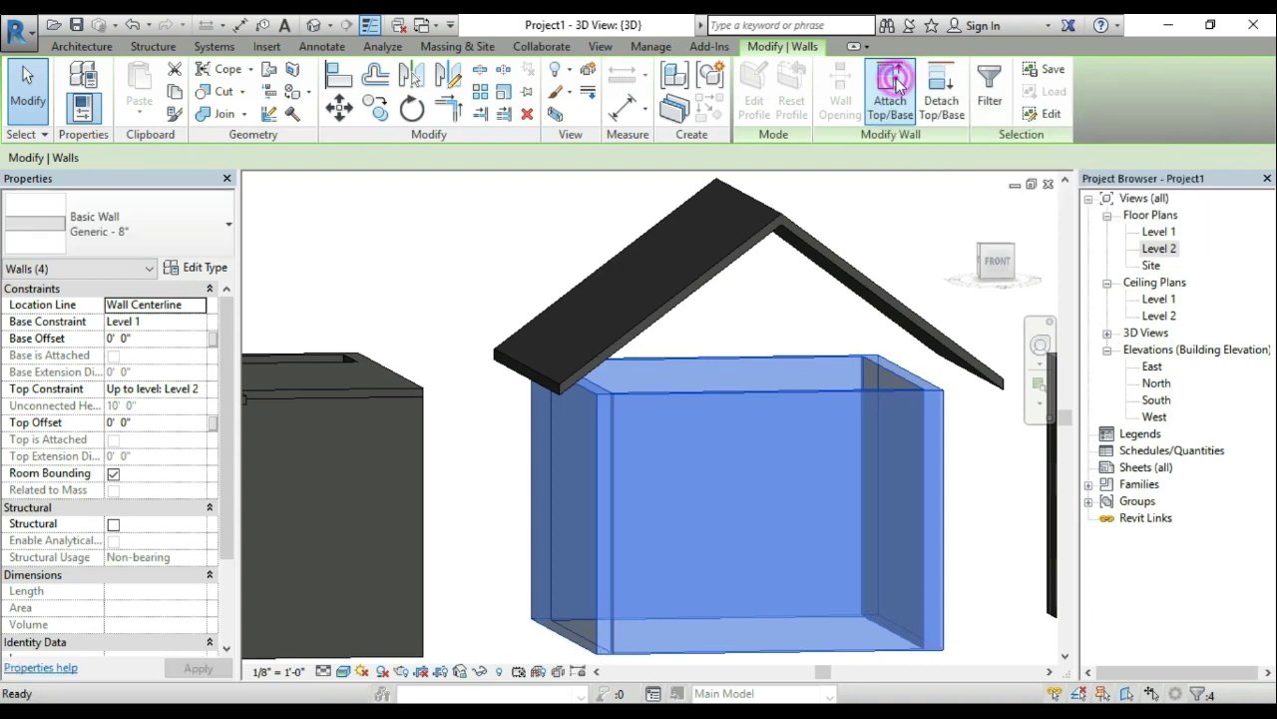
{"action": "left_click", "coordinate": [773, 217]}
Step: Drag the gable roof's ridge handle down to reduce the slope to 7 23/32"/12"
{"action": "key", "text": "Escape"}
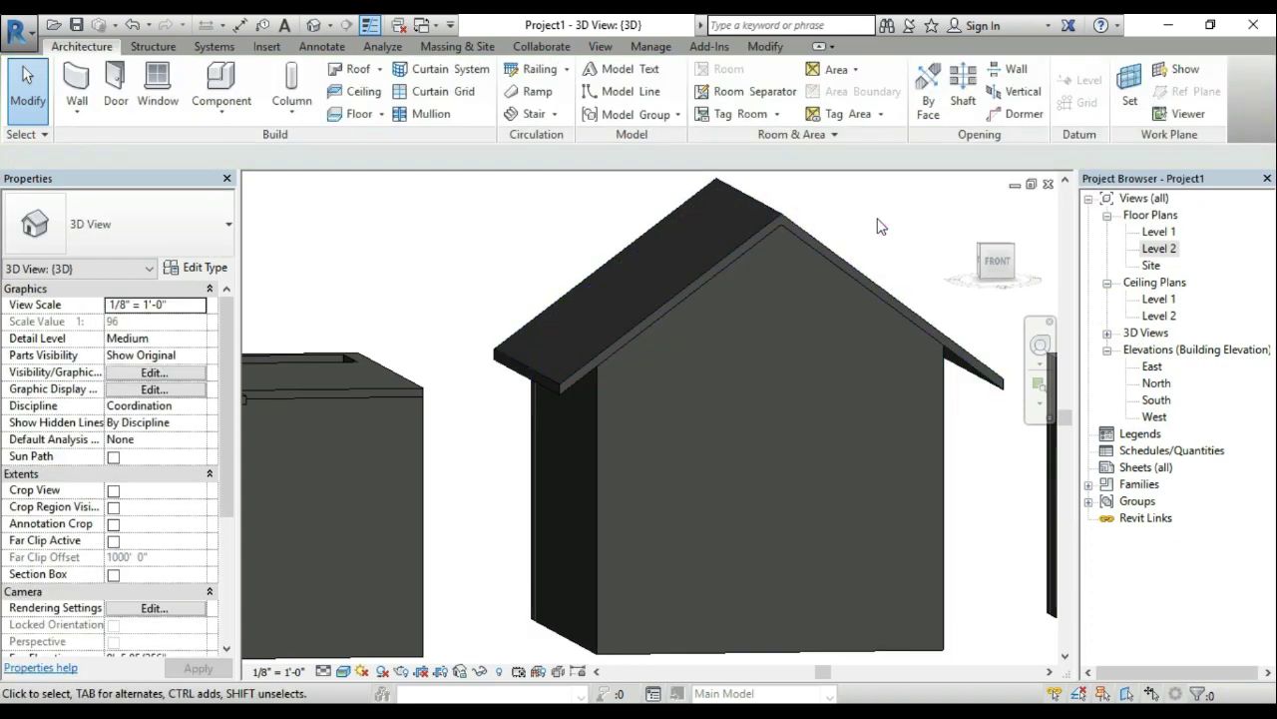
{"action": "scroll", "coordinate": [889, 303], "scroll_direction": "down", "scroll_amount": 2}
{"action": "middle_click_drag", "start_coordinate": [888, 302], "coordinate": [747, 277], "text": "shift"}
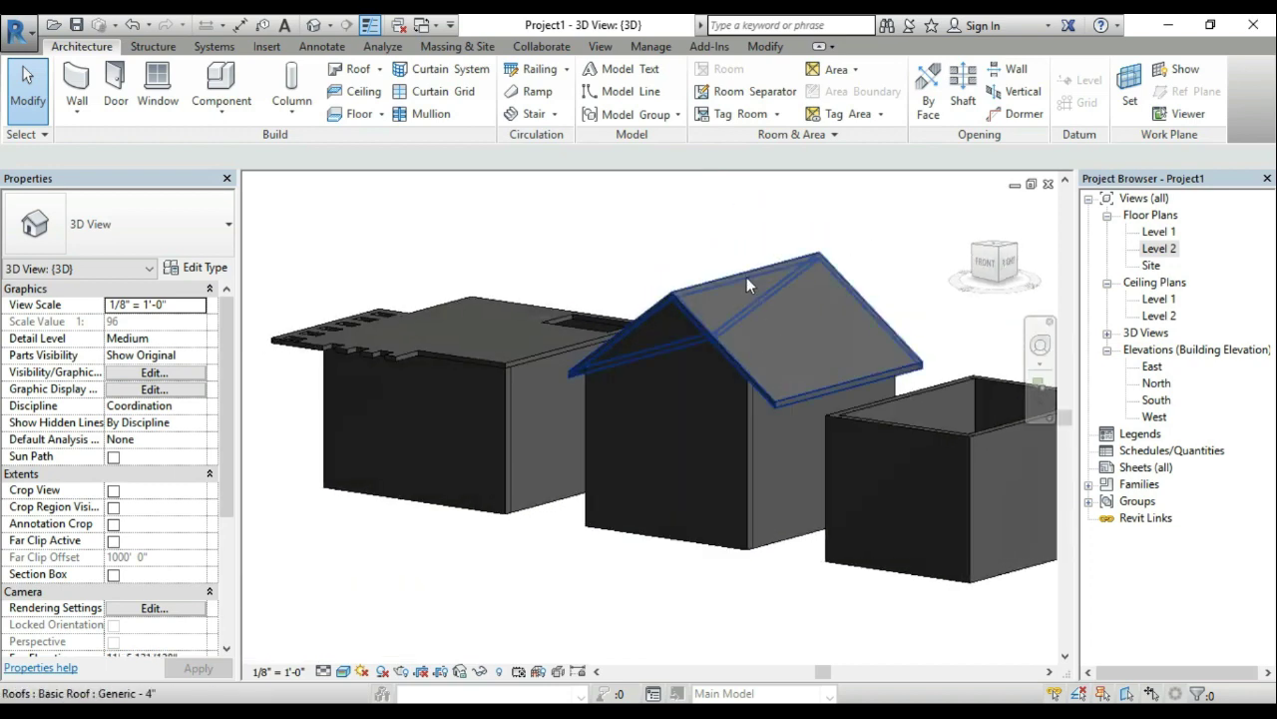
{"action": "left_click", "coordinate": [746, 277]}
{"action": "mouse_move", "coordinate": [746, 276]}
{"action": "left_mouse_down"}
{"action": "mouse_move", "coordinate": [750, 309]}
{"action": "mouse_move", "coordinate": [747, 285]}
{"action": "left_mouse_up"}
{"action": "key", "text": "Escape"}
Step: Reorient the 3D view and open the Roof creation dropdown
{"action": "mouse_move", "coordinate": [780, 250]}
{"action": "middle_mouse_down", "text": "shift"}
{"action": "mouse_move", "coordinate": [658, 340]}
{"action": "mouse_move", "coordinate": [785, 333]}
{"action": "mouse_move", "coordinate": [771, 404]}
{"action": "middle_mouse_up", "text": "shift"}
{"action": "scroll", "coordinate": [771, 404], "scroll_direction": "up", "scroll_amount": 3}
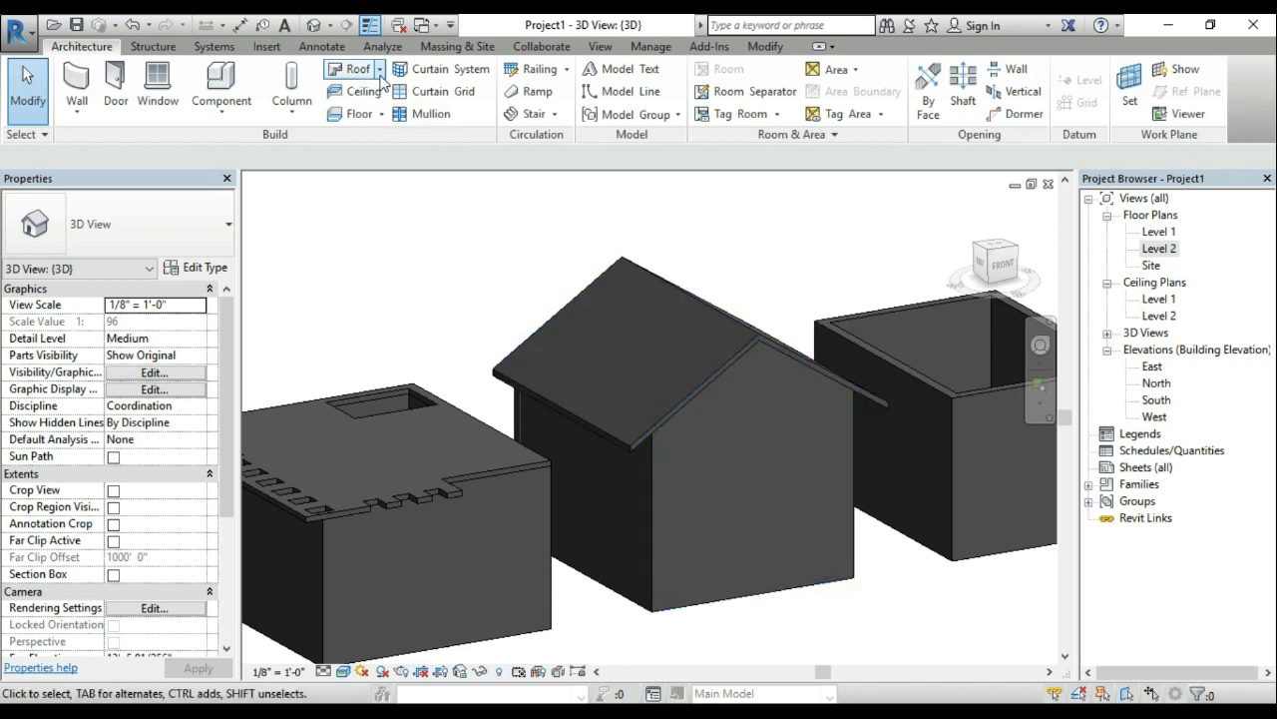
{"action": "left_click", "coordinate": [379, 70]}
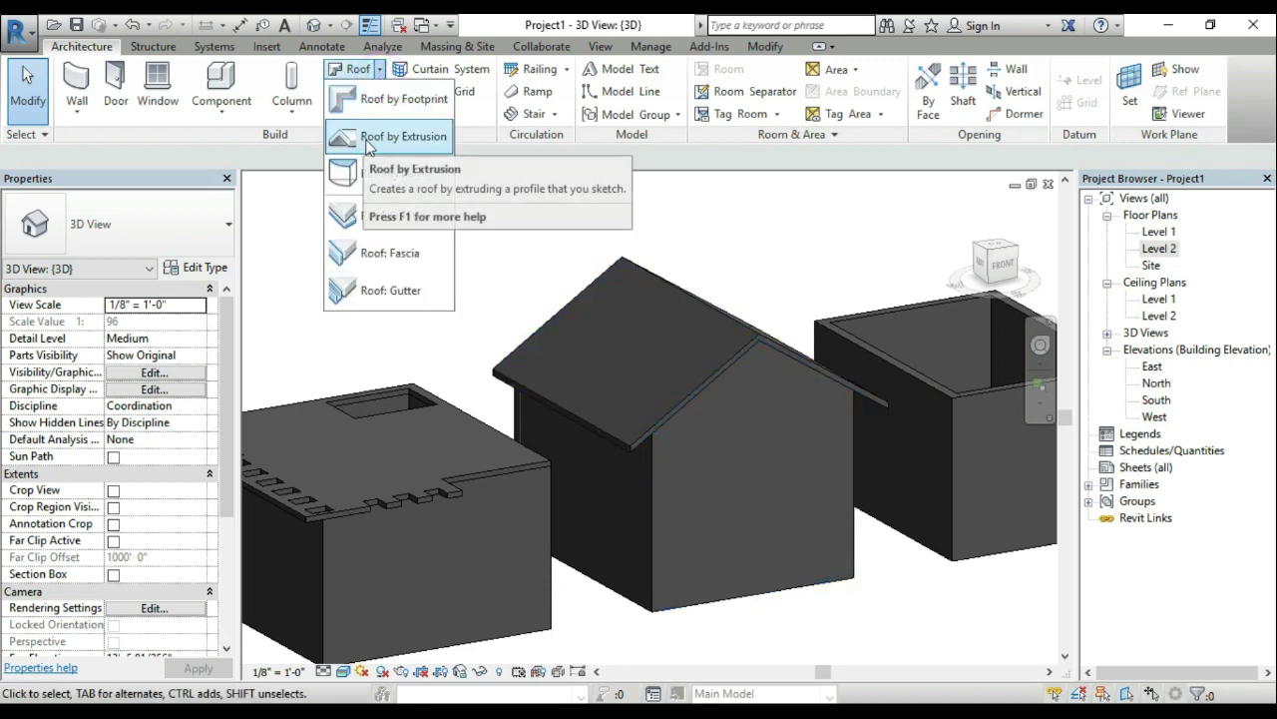